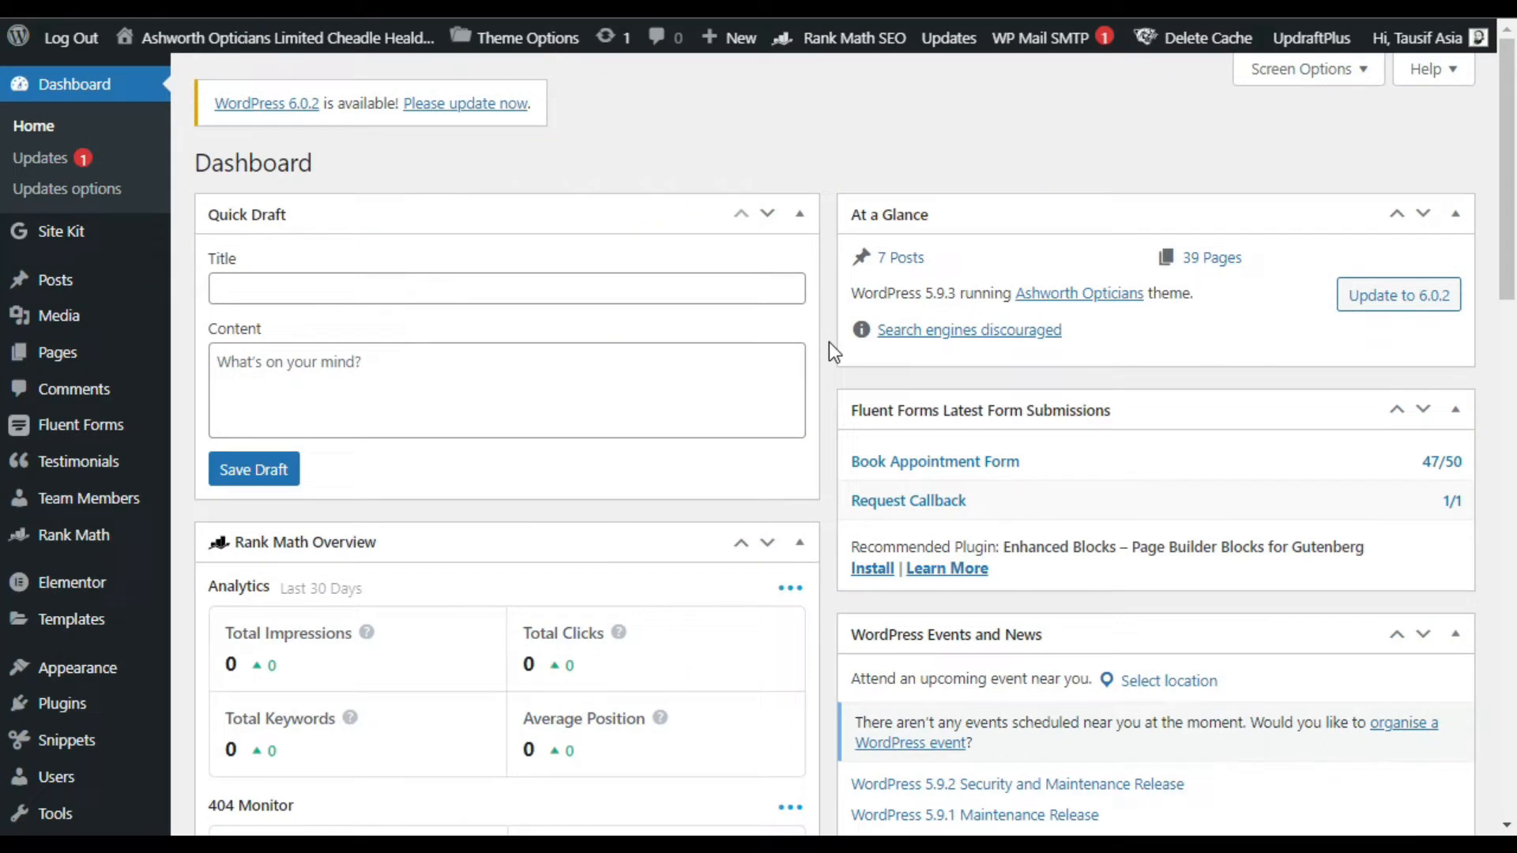
# Step: Search the Add Plugins directory for 'unlimited elements'
pyautogui.scroll(-6, 828, 343)
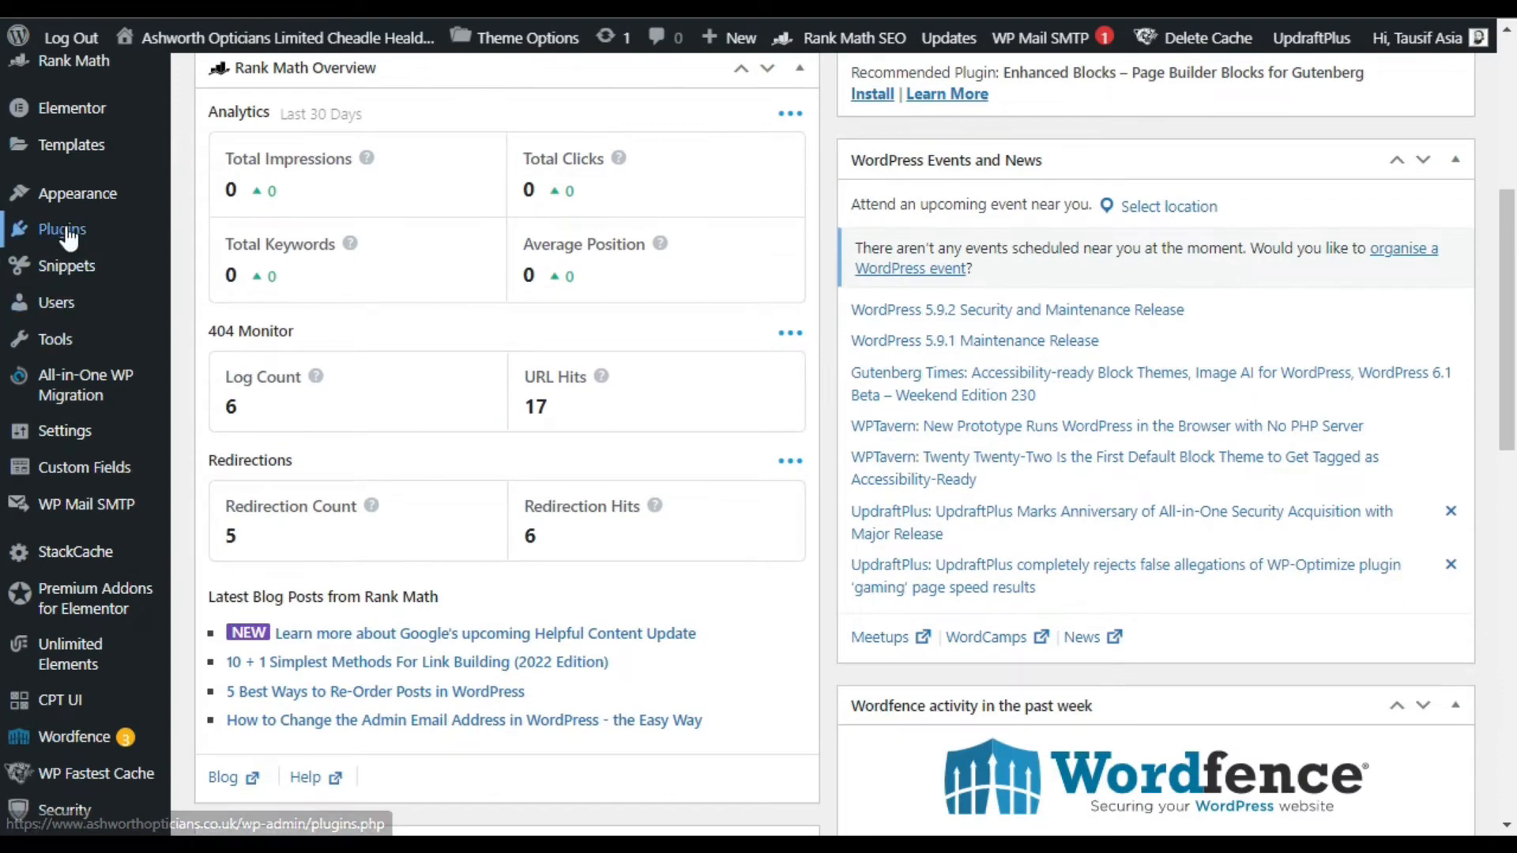
pyautogui.moveTo(87, 229)
pyautogui.click(213, 273)
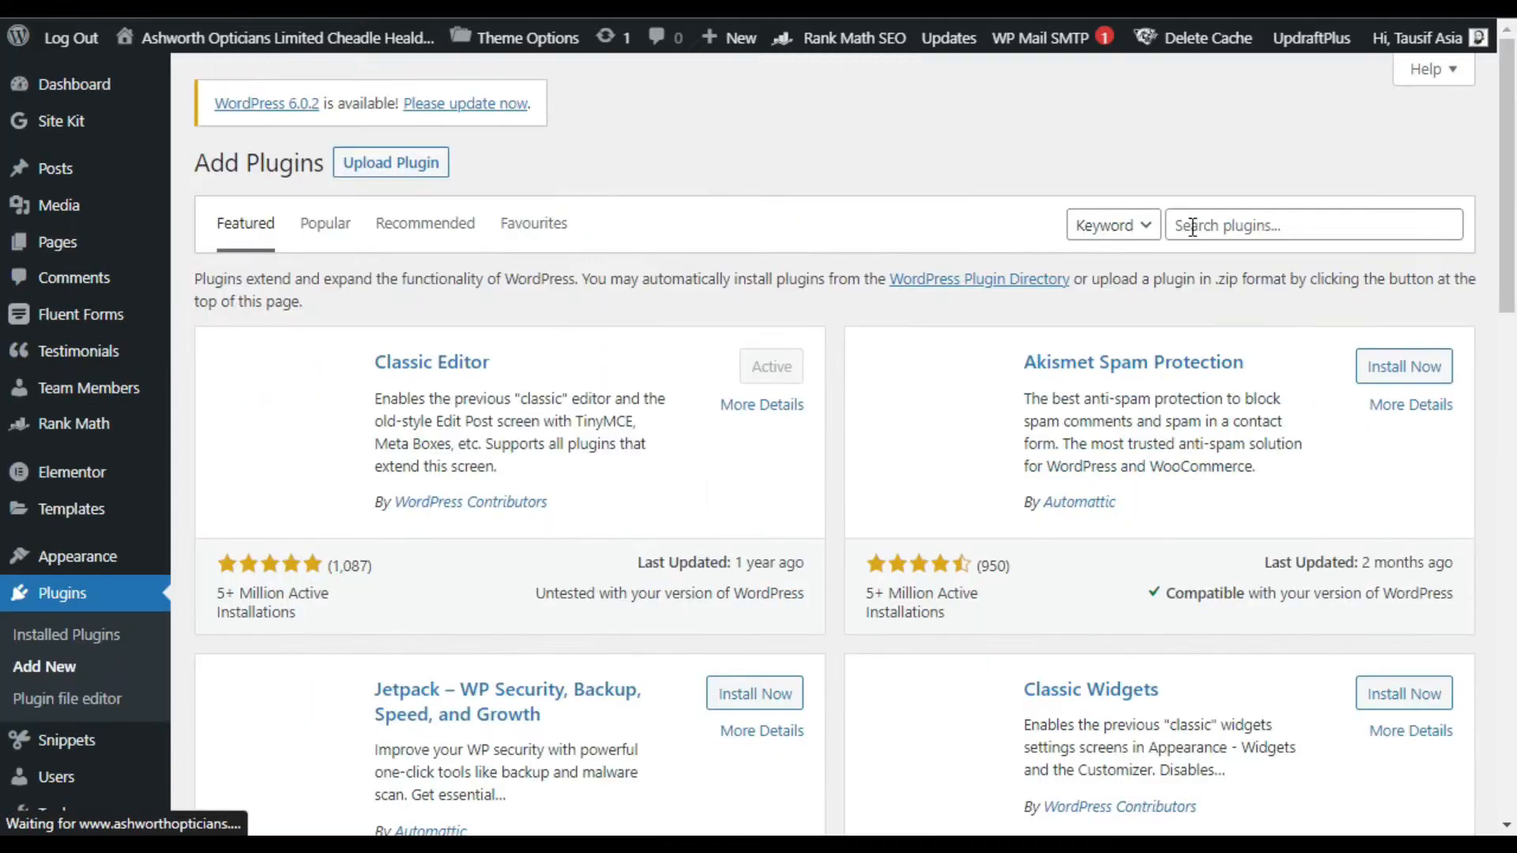
pyautogui.click(1198, 227)
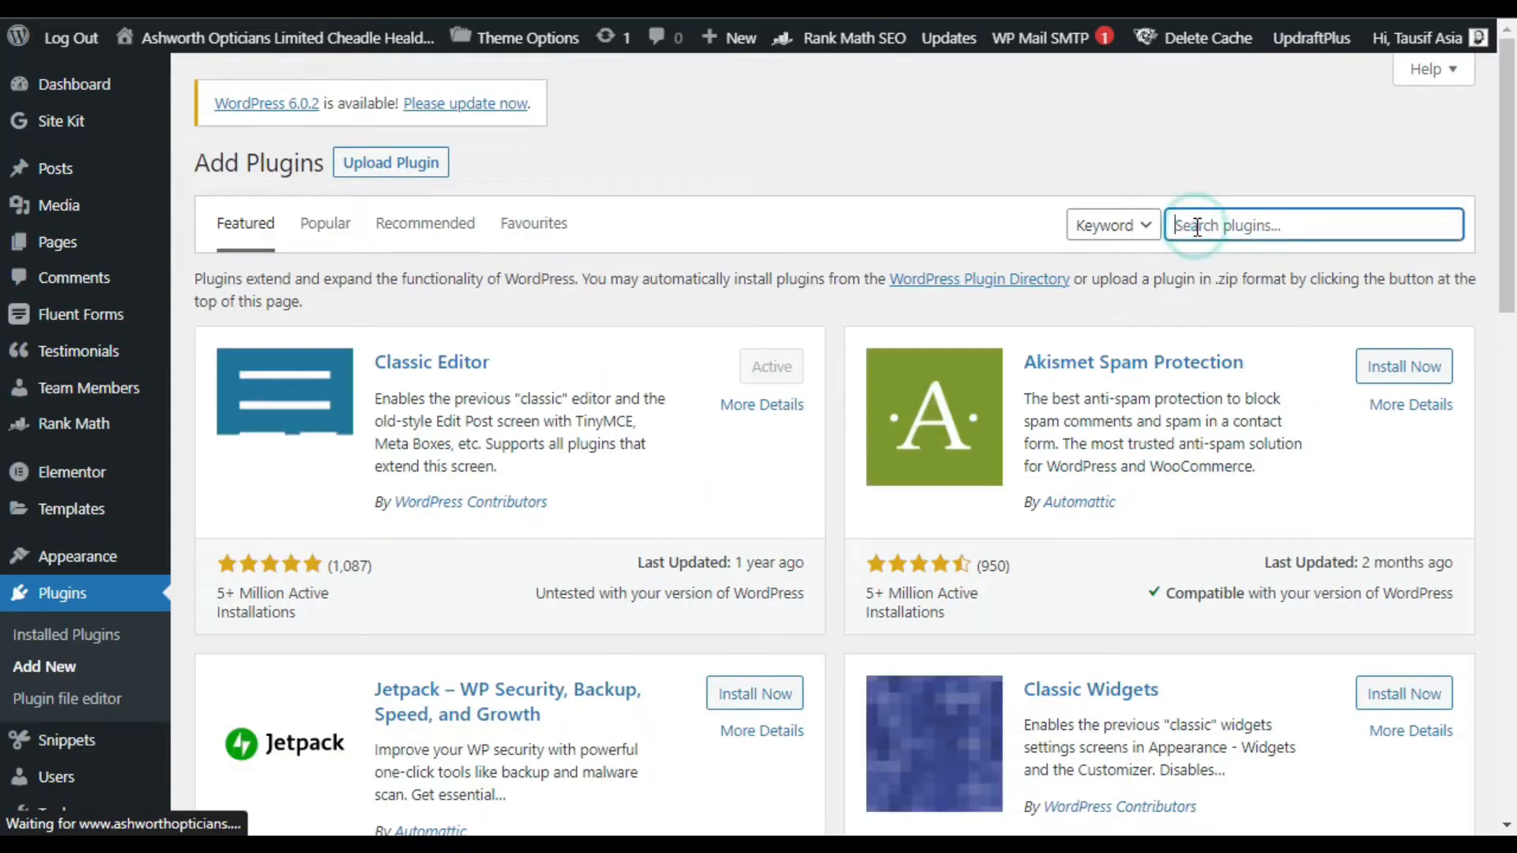
pyautogui.write('unlimited elements')
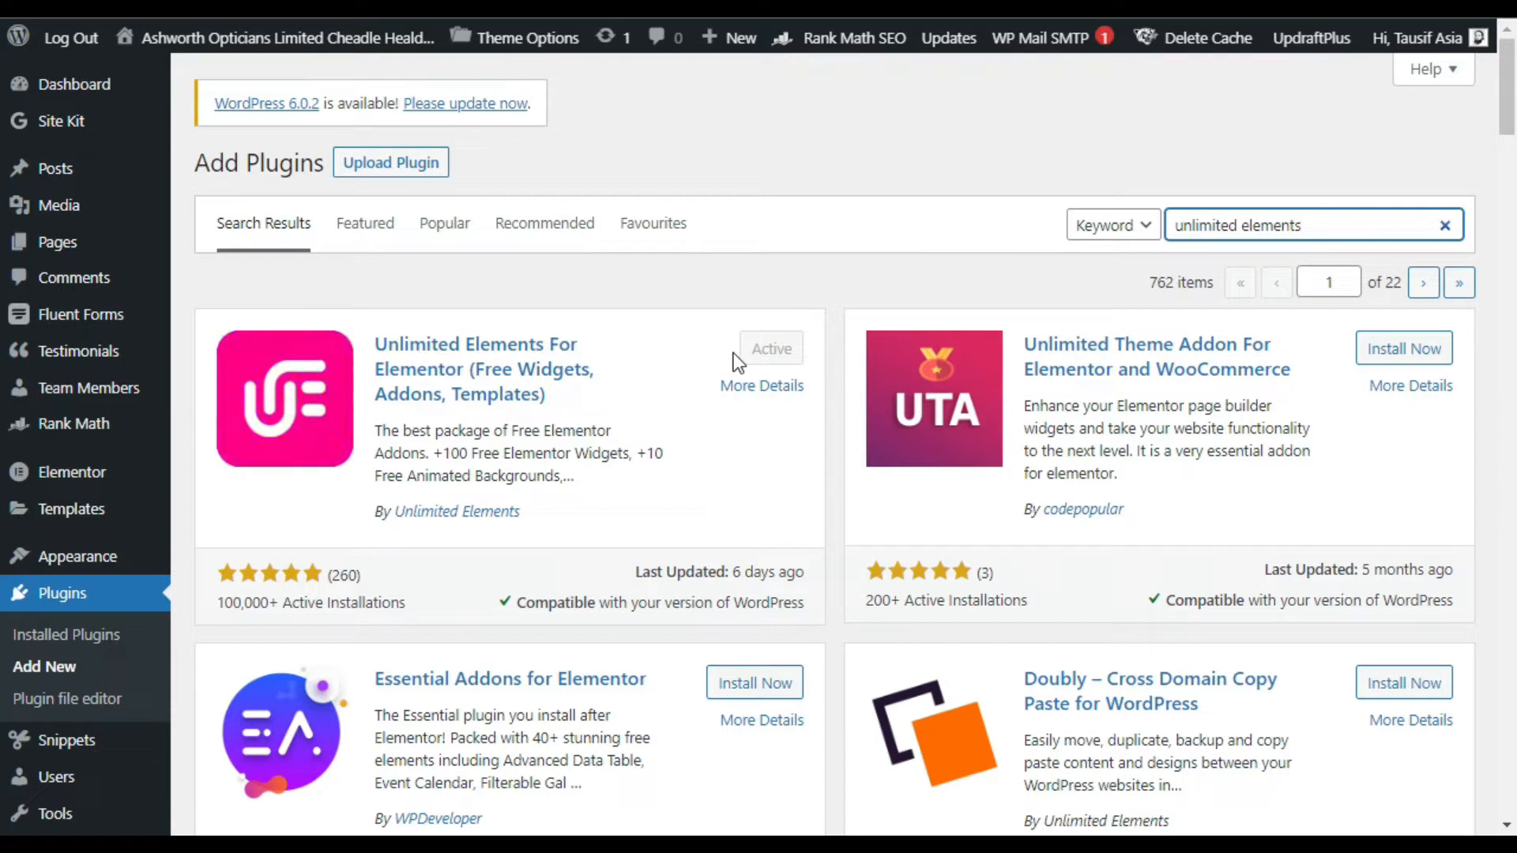
# Step: Confirm Unlimited Elements For Elementor is active and go to its Widgets page
pyautogui.scroll(-2, 703, 358)
pyautogui.scroll(2, 790, 335)
pyautogui.scroll(-7, 821, 325)
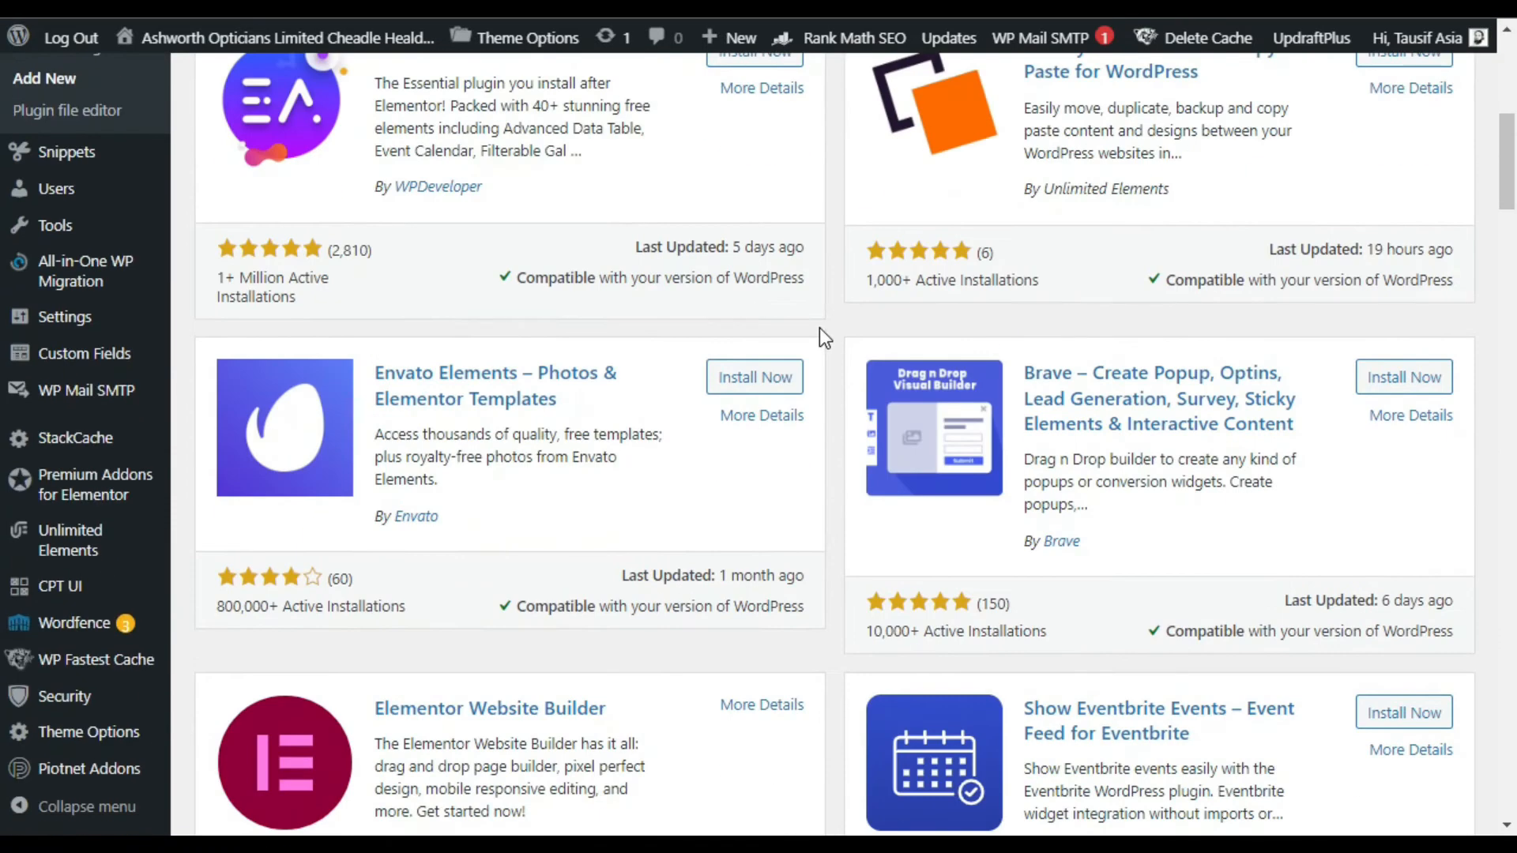
pyautogui.moveTo(57, 556)
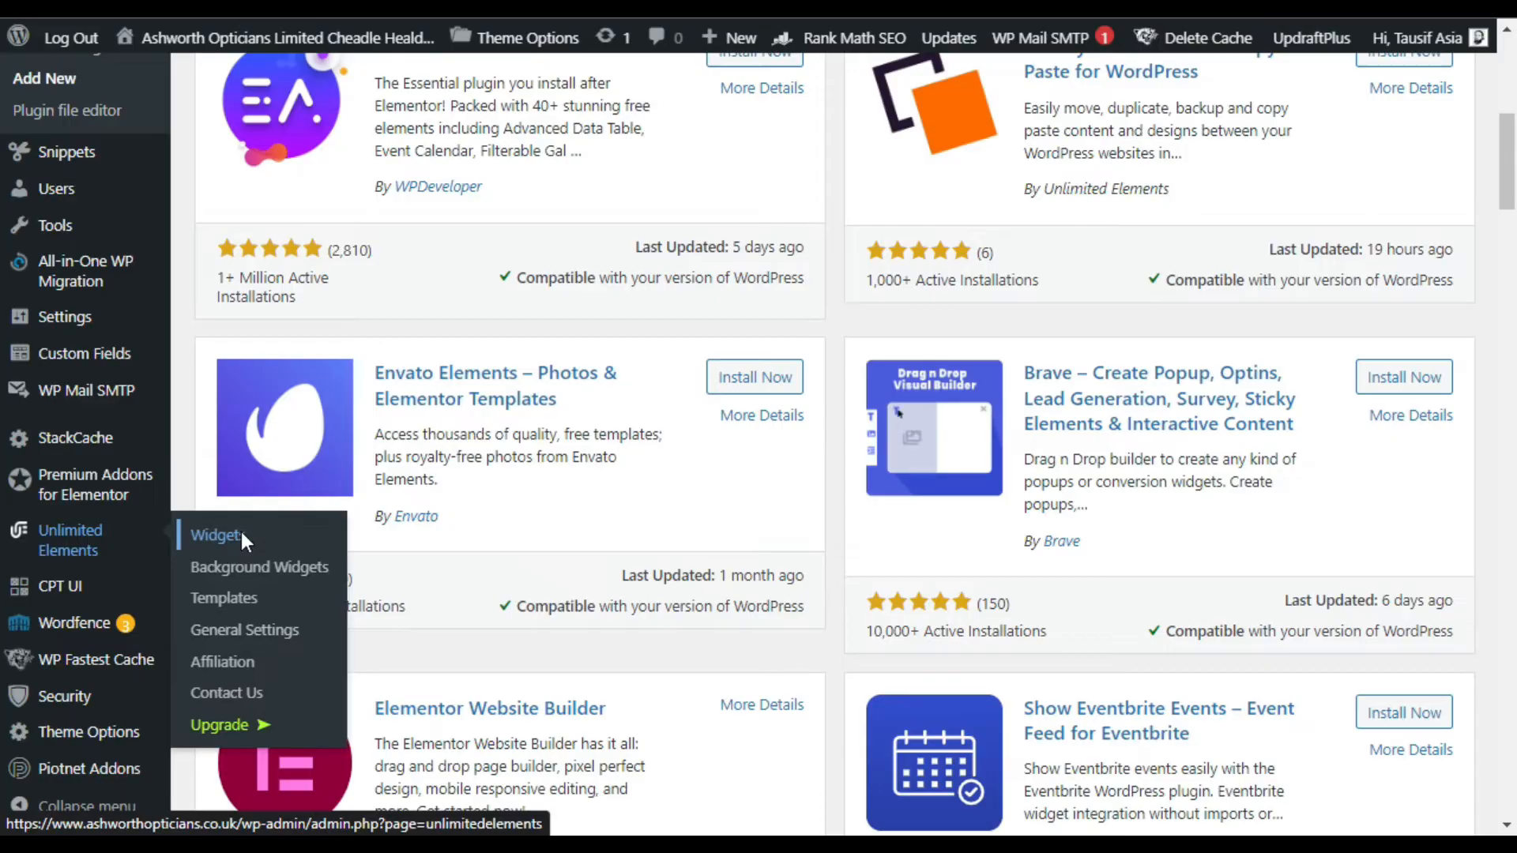
pyautogui.click(213, 535)
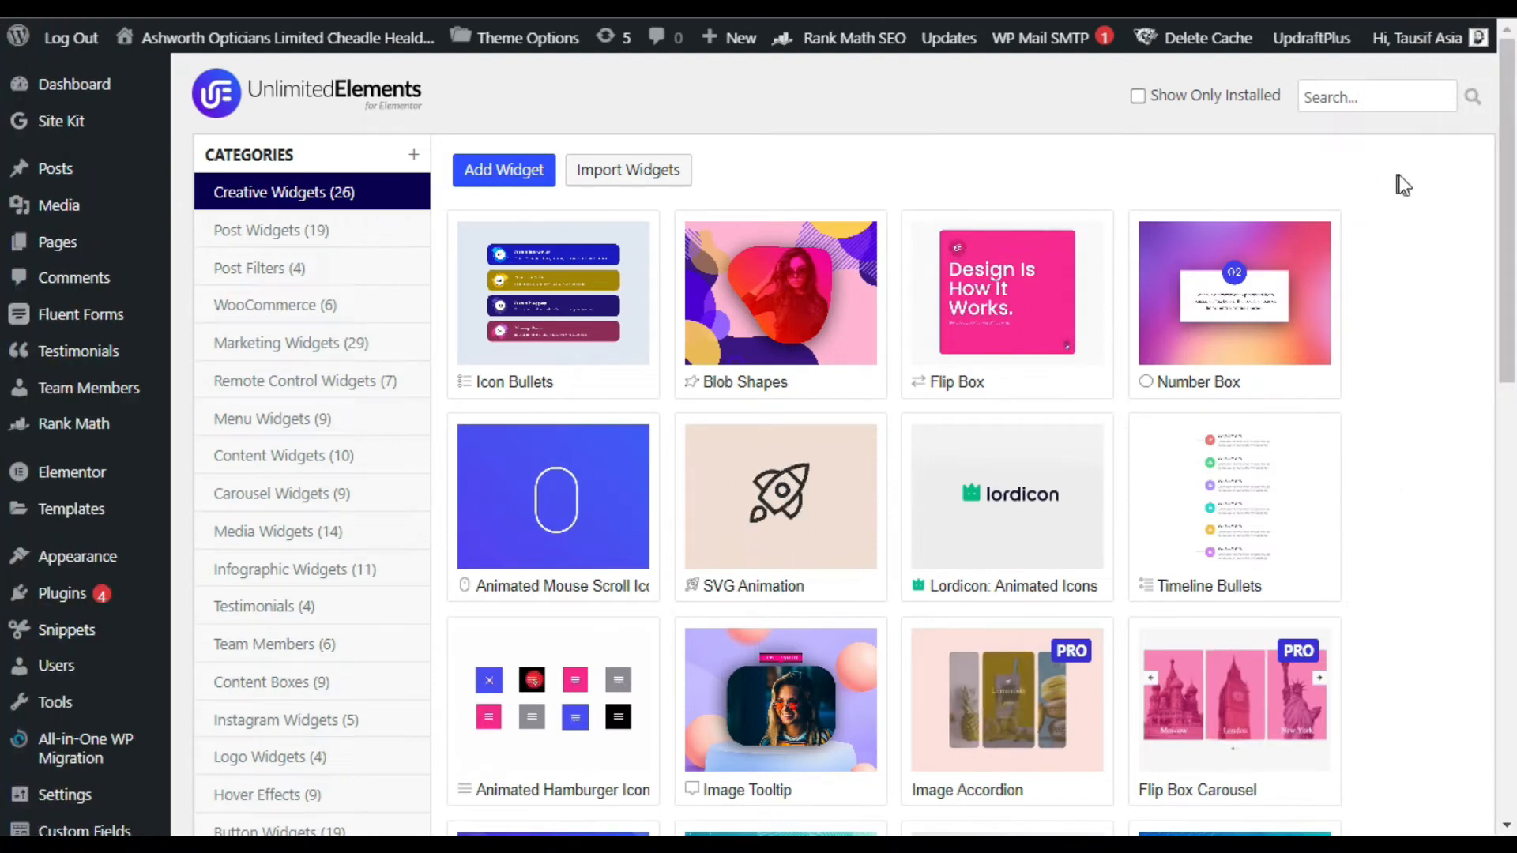
# Step: Search the Unlimited Elements widget library for 'event box'
pyautogui.scroll(-4, 1423, 332)
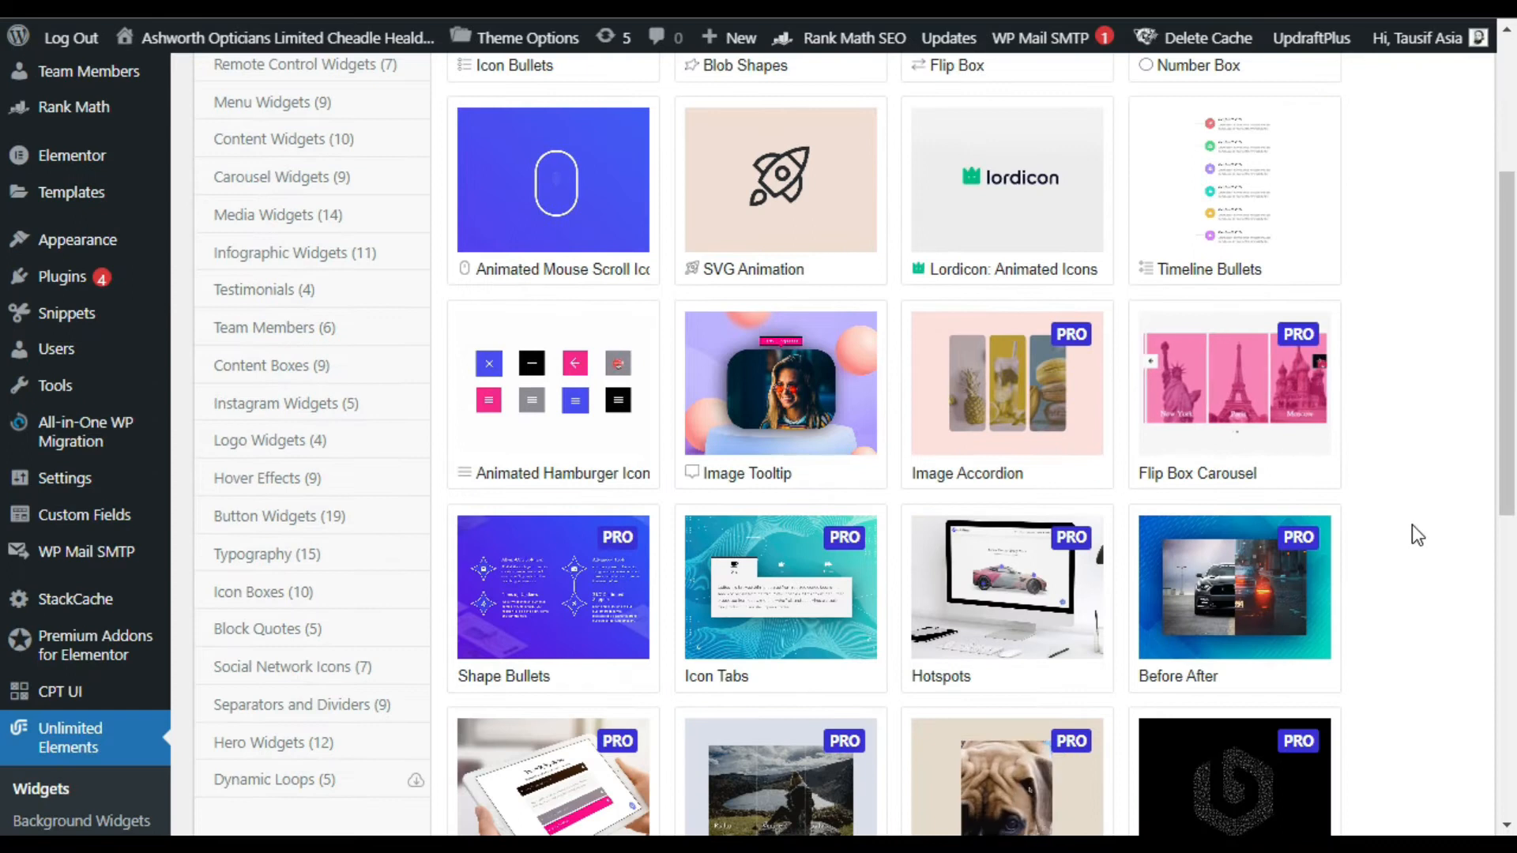
pyautogui.scroll(4, 1412, 525)
pyautogui.moveTo(778, 307)
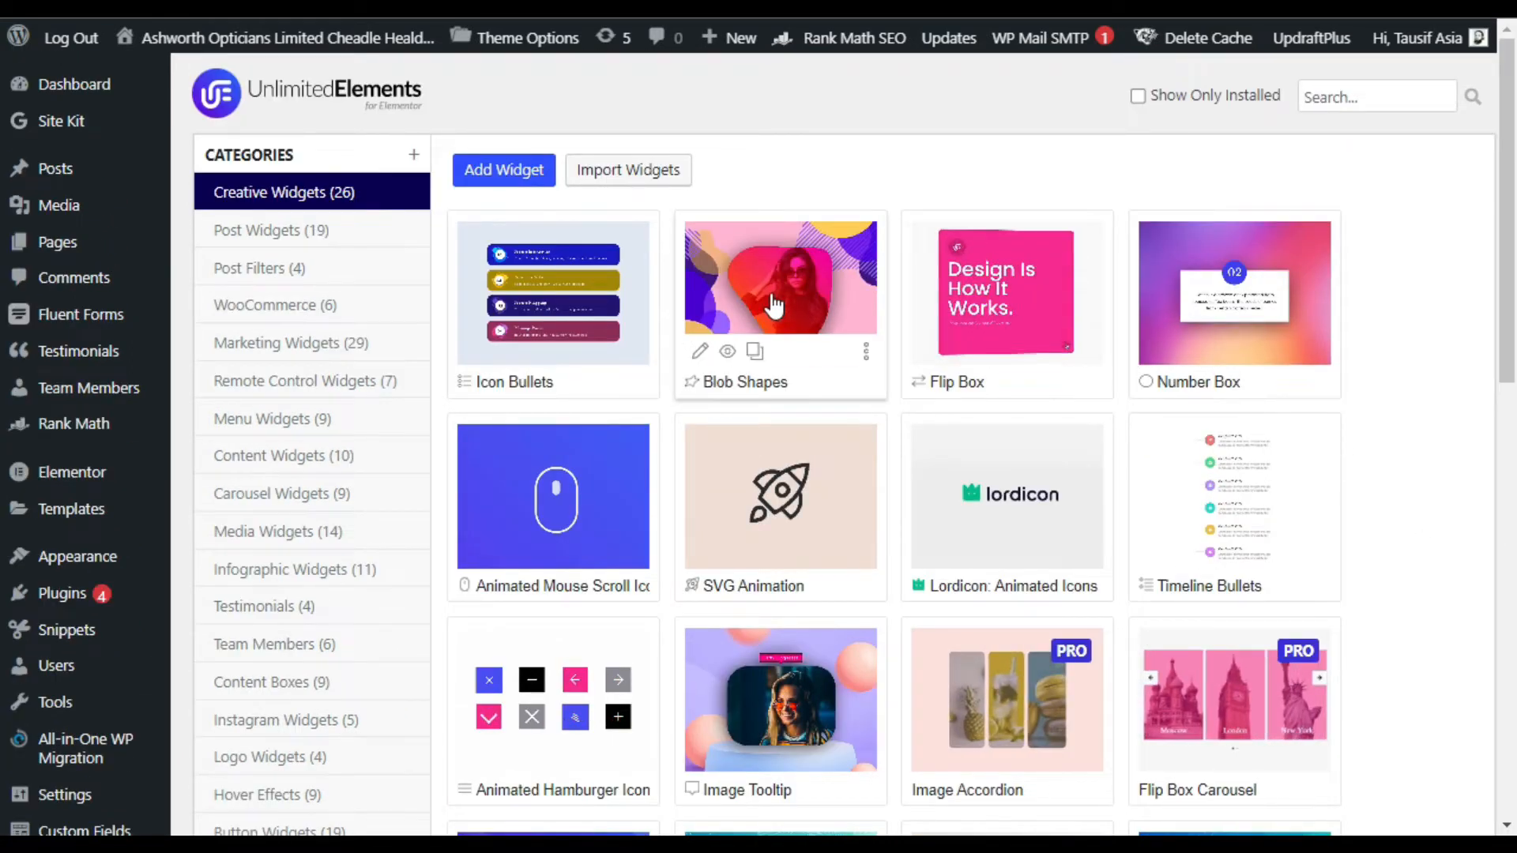
pyautogui.click(1362, 97)
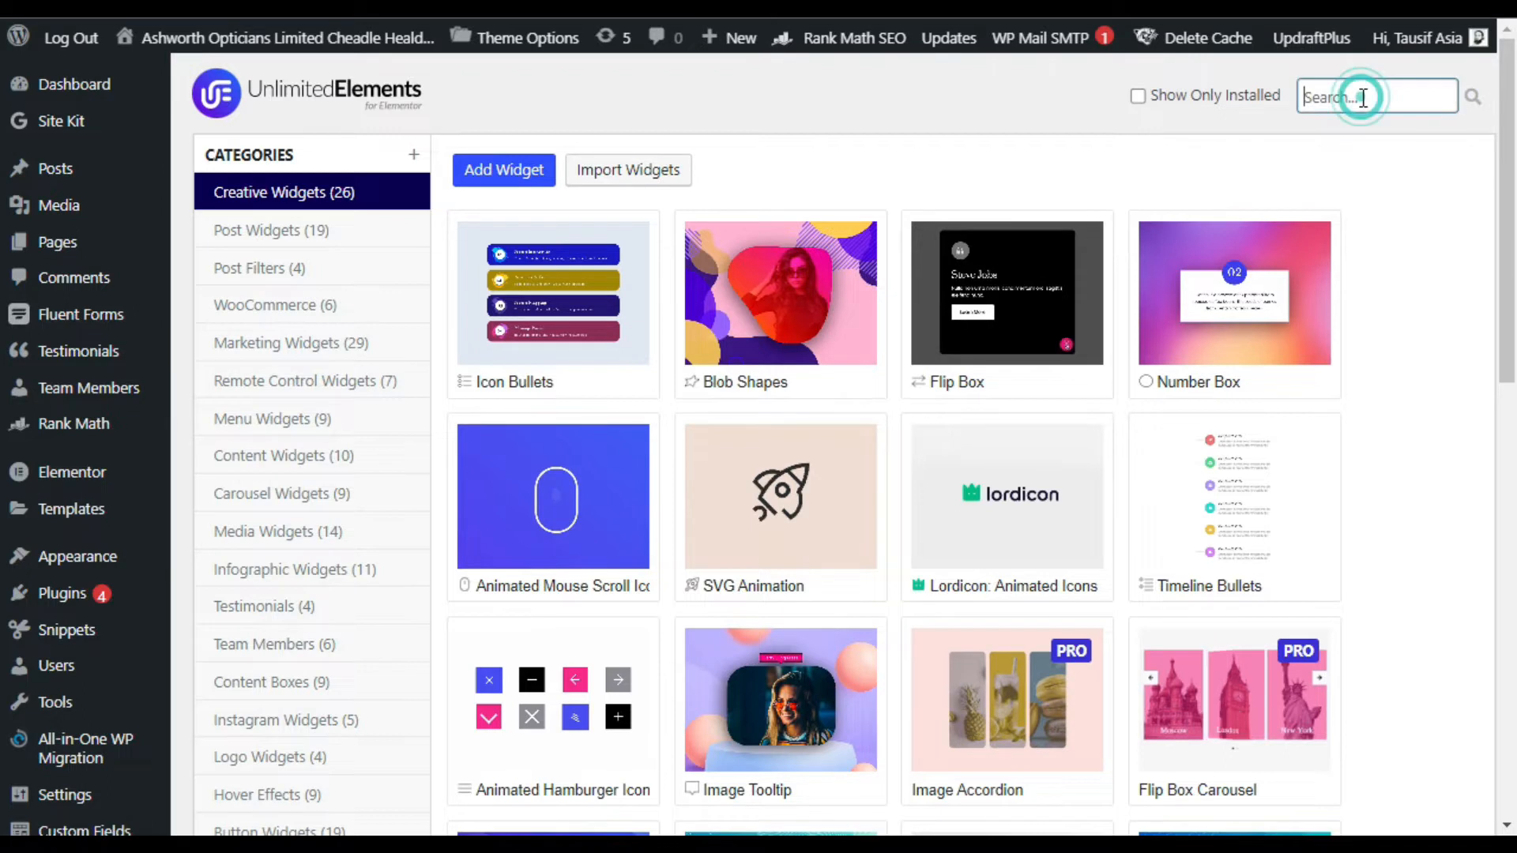
pyautogui.write('eve')
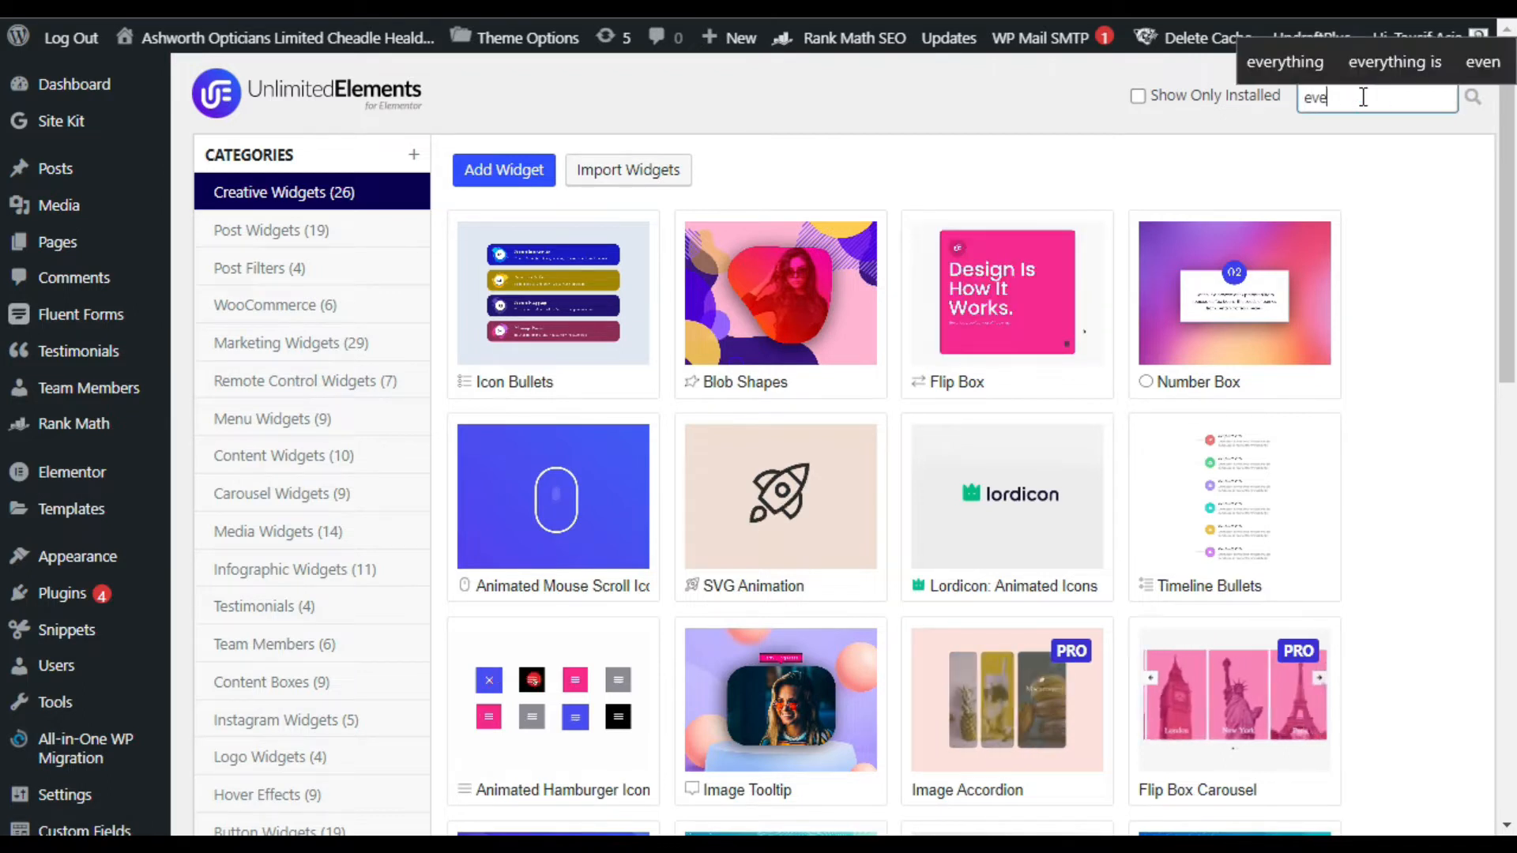
pyautogui.write('nt box')
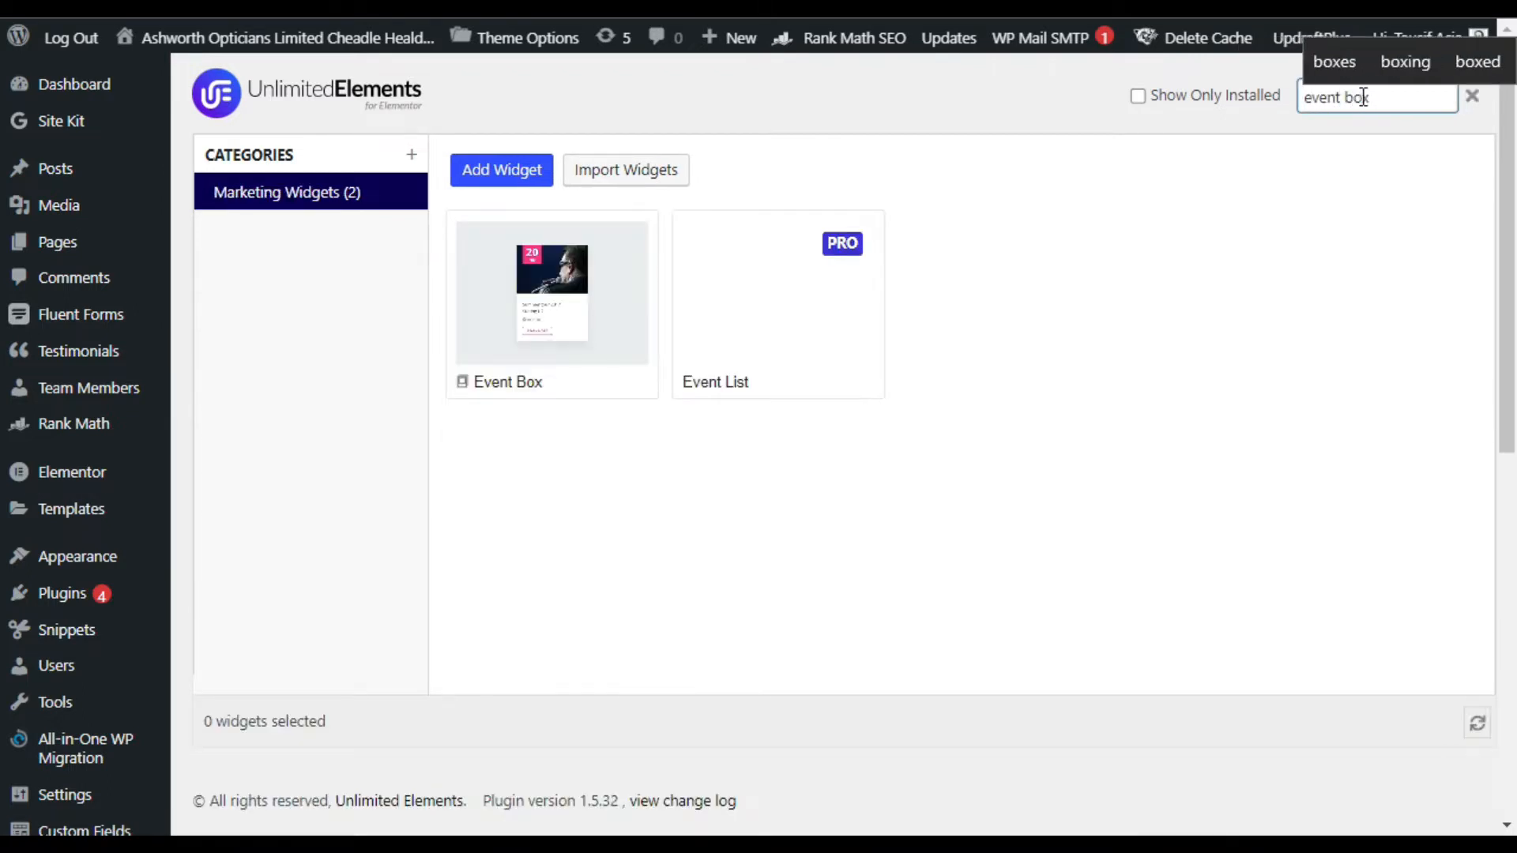
pyautogui.moveTo(501, 326)
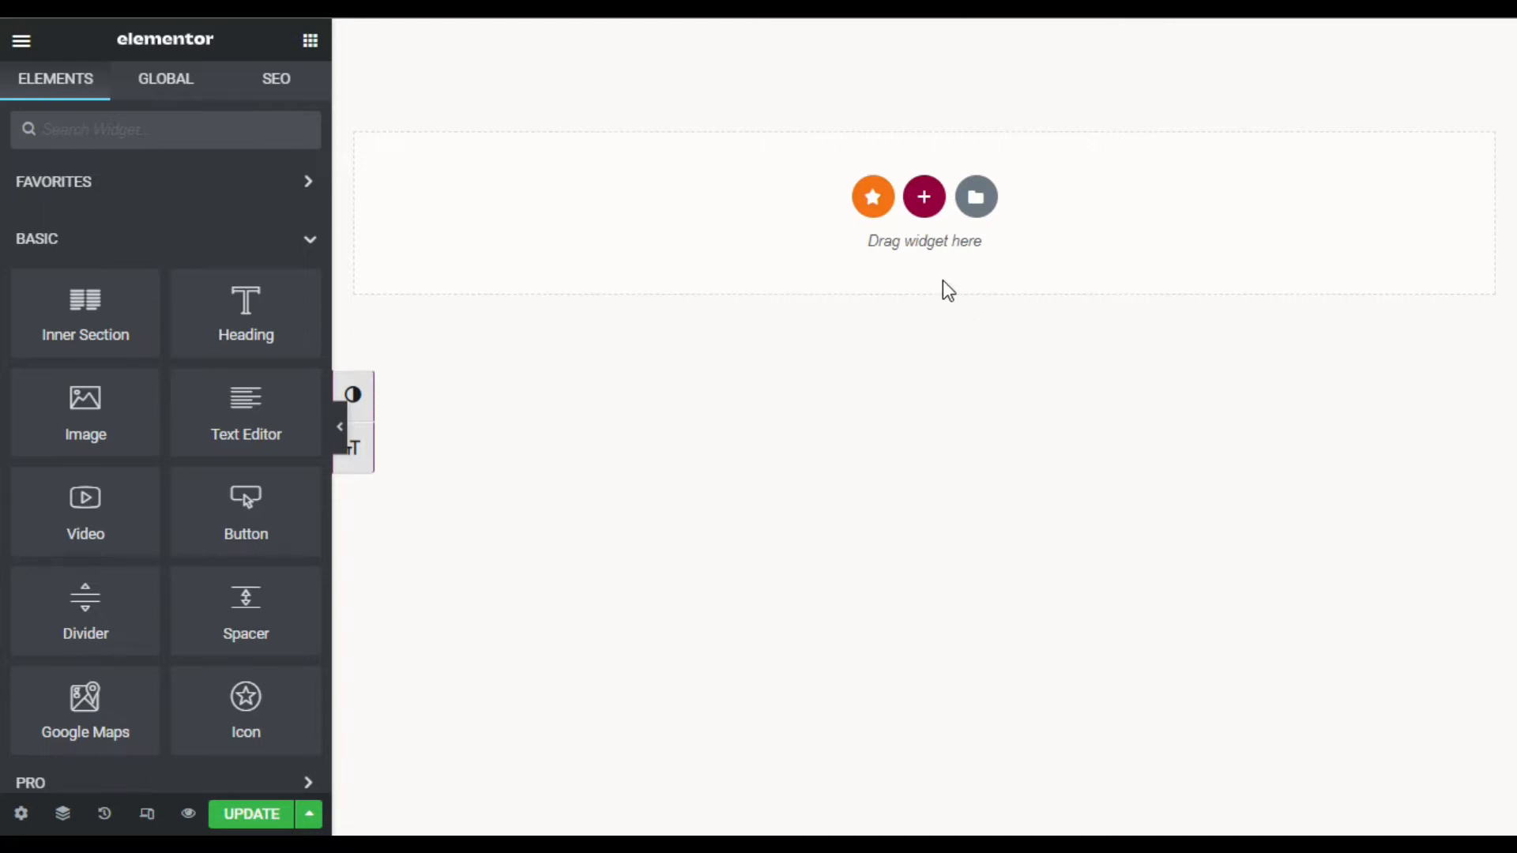
# Step: Add a three-column section with Fit To Screen height and vertically centred columns
pyautogui.click(917, 199)
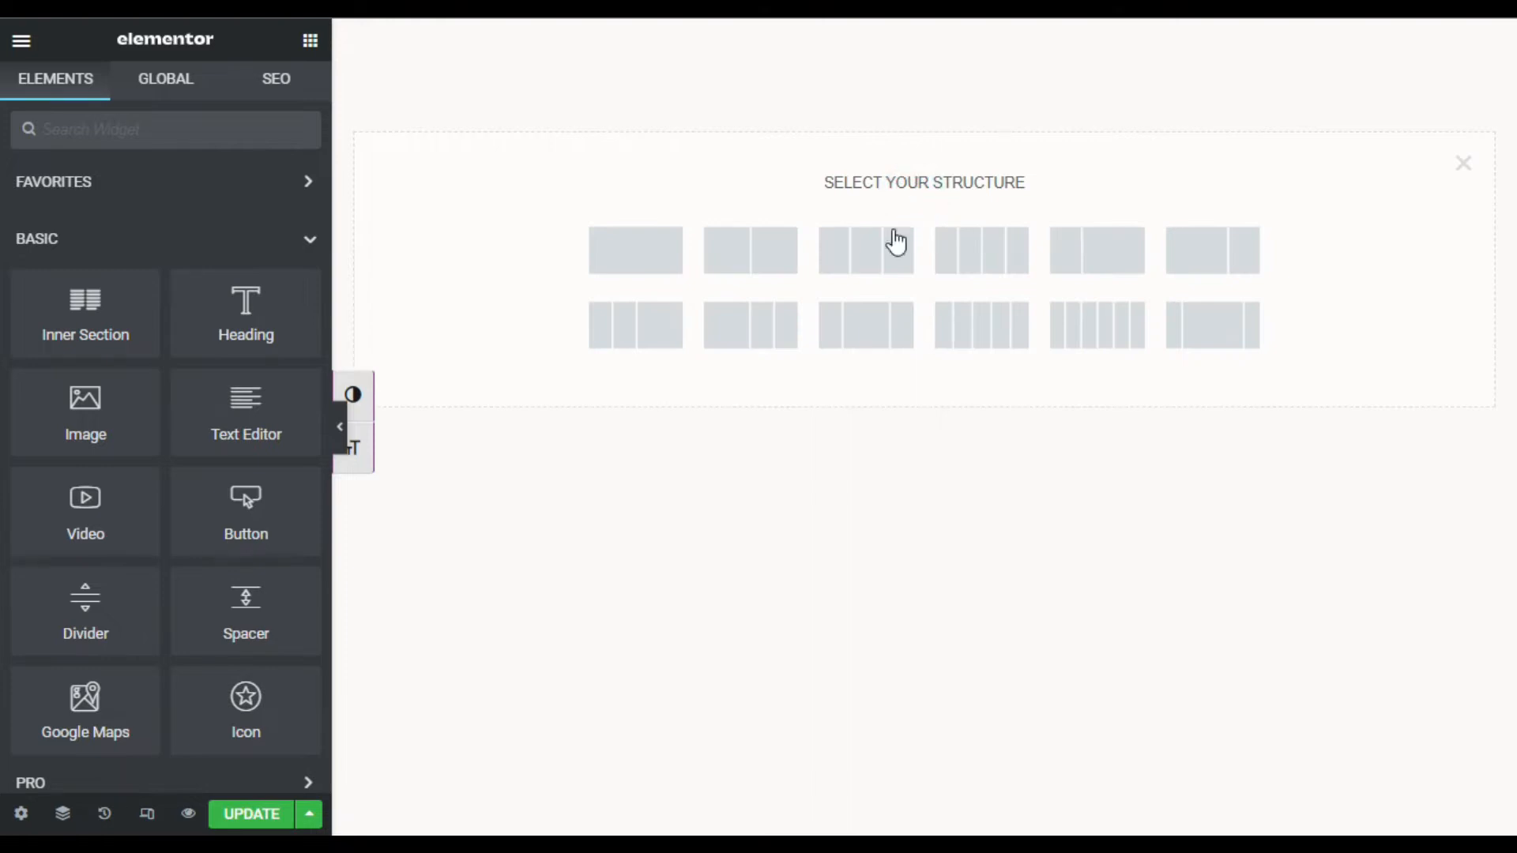
pyautogui.click(874, 255)
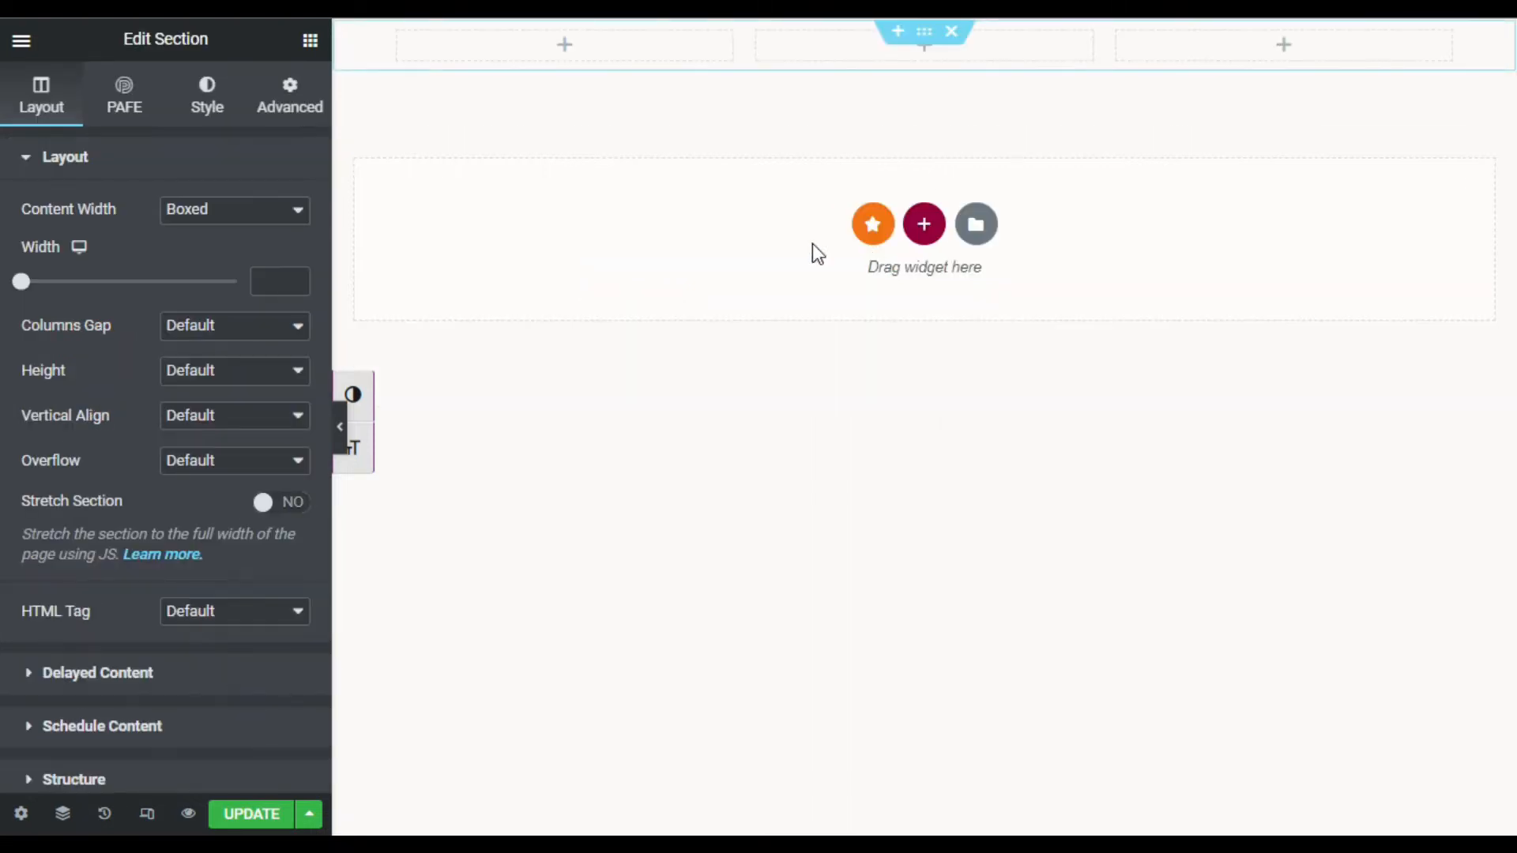
pyautogui.click(247, 371)
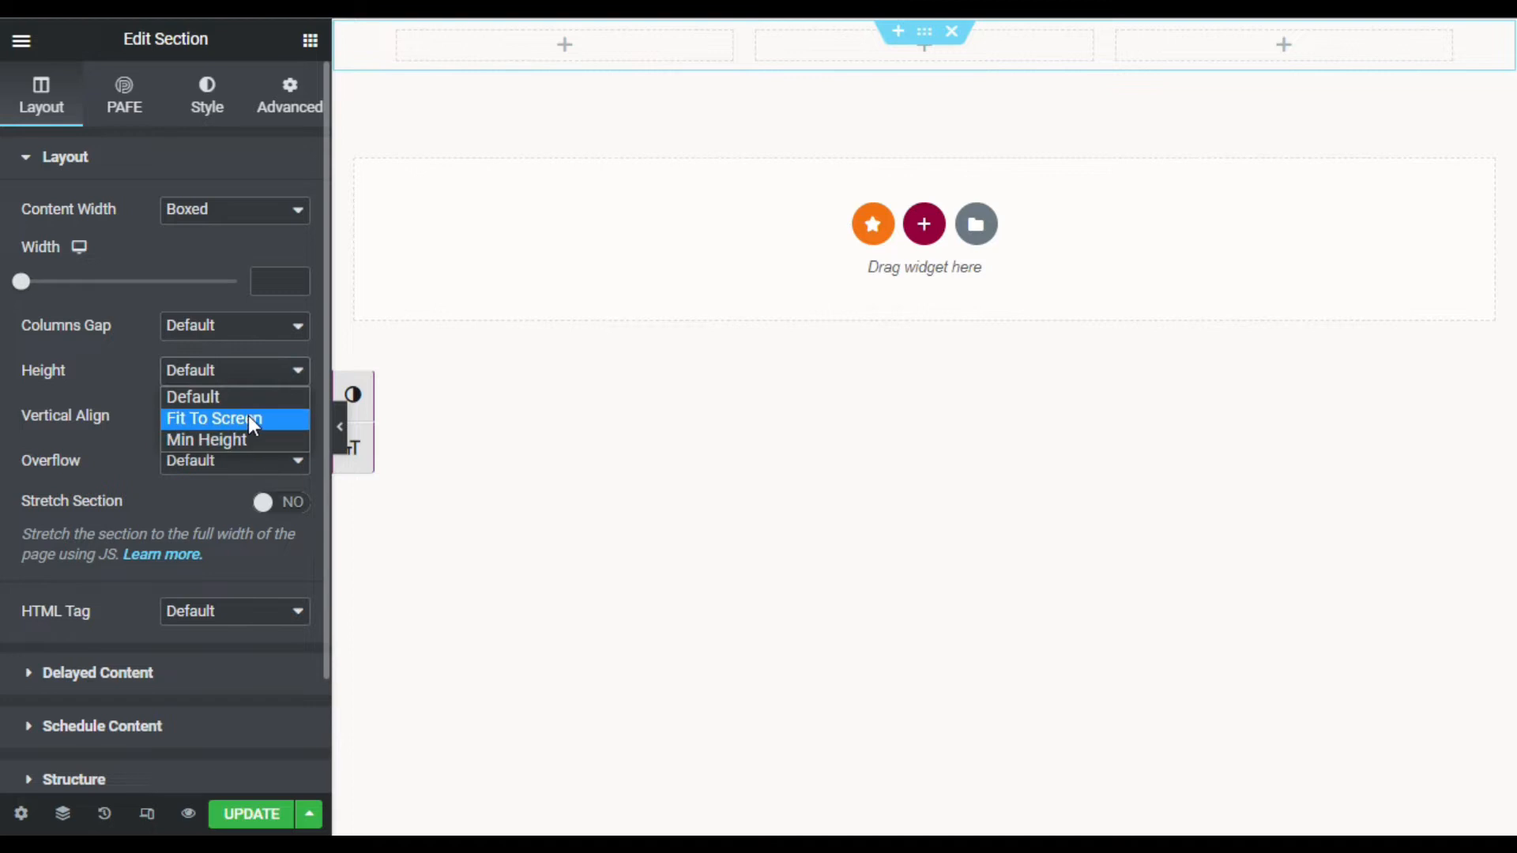
pyautogui.click(244, 417)
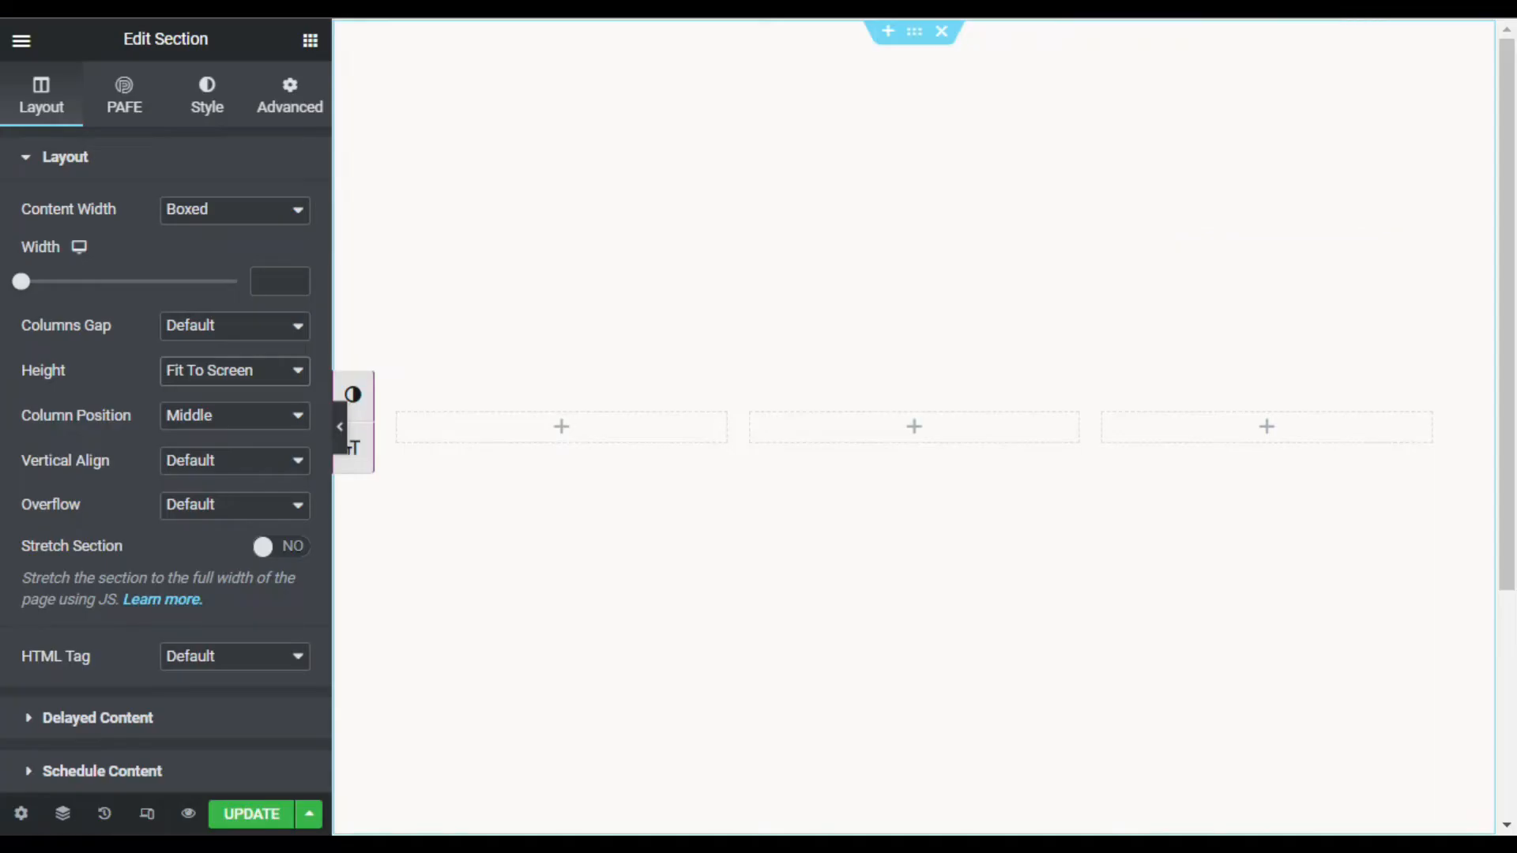
pyautogui.click(219, 93)
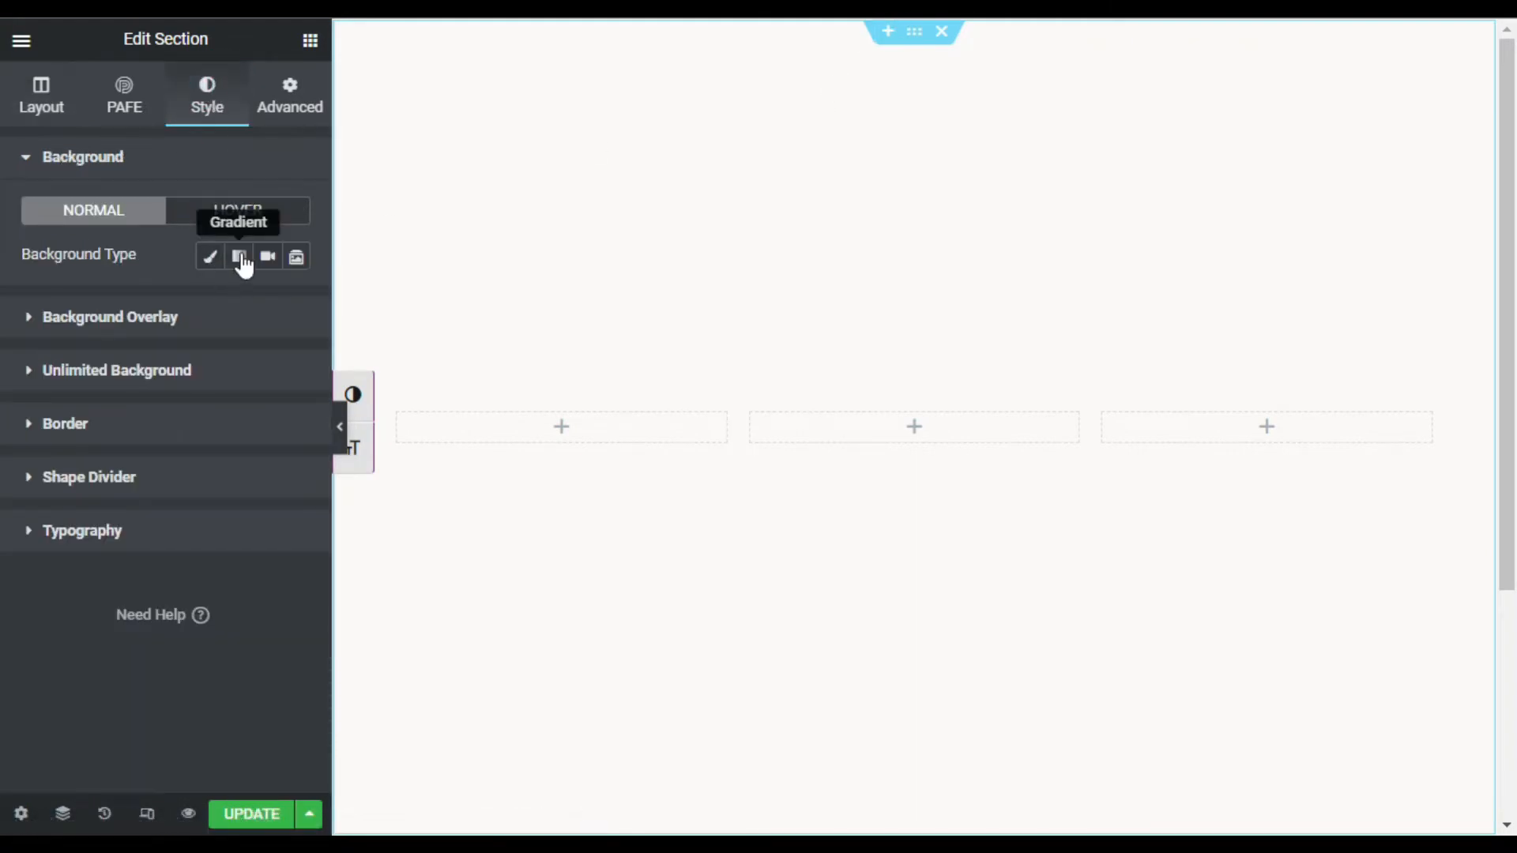
# Step: Make the section background a gradient from blue 2061F6 to purple 6E02DA
pyautogui.click(242, 261)
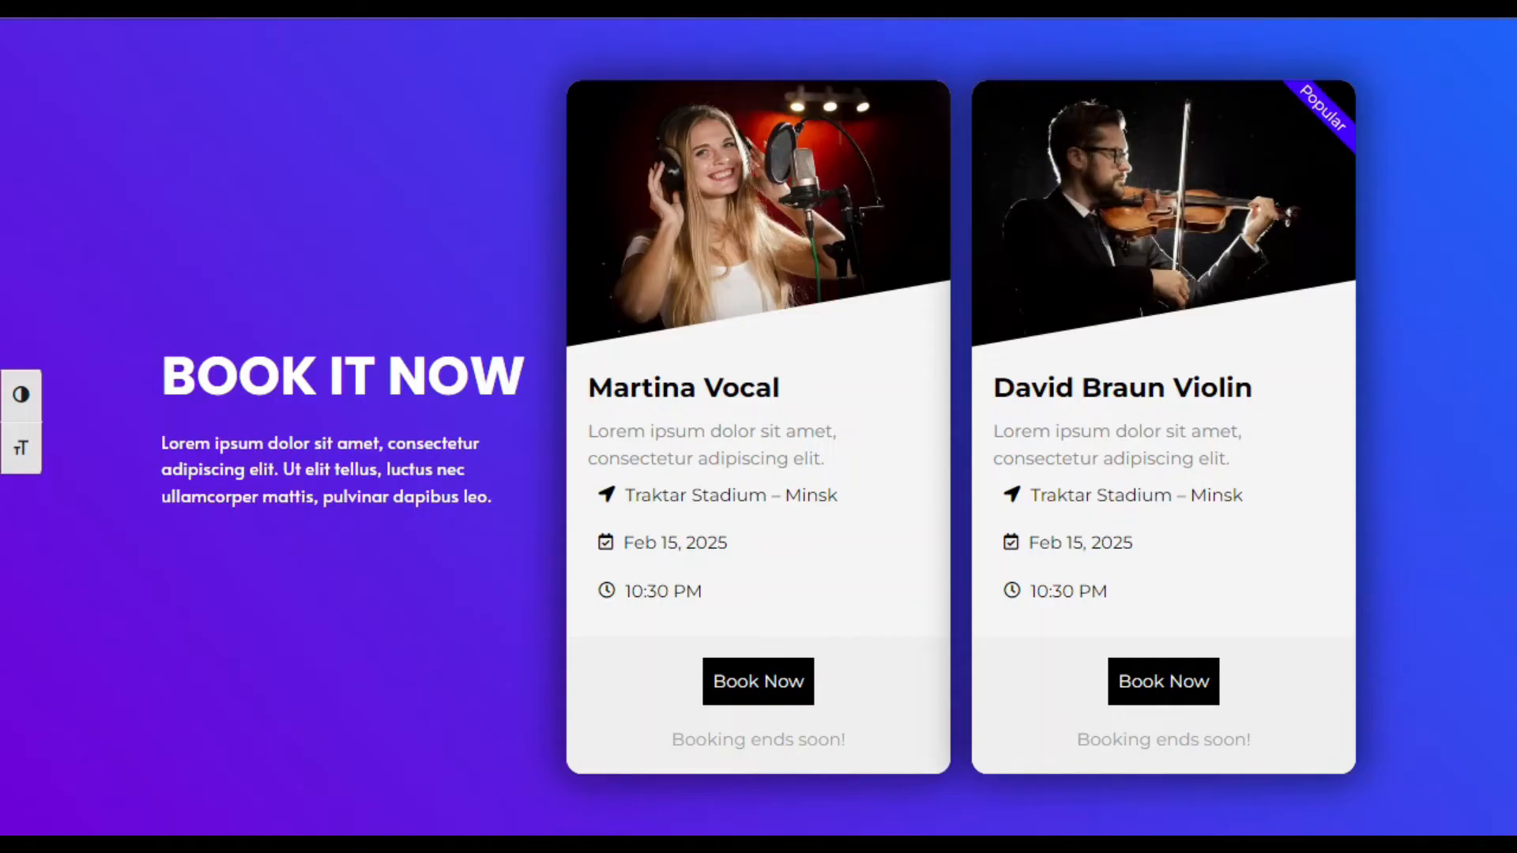
pyautogui.click(1500, 37)
pyautogui.hotkey('ctrl', 'c')
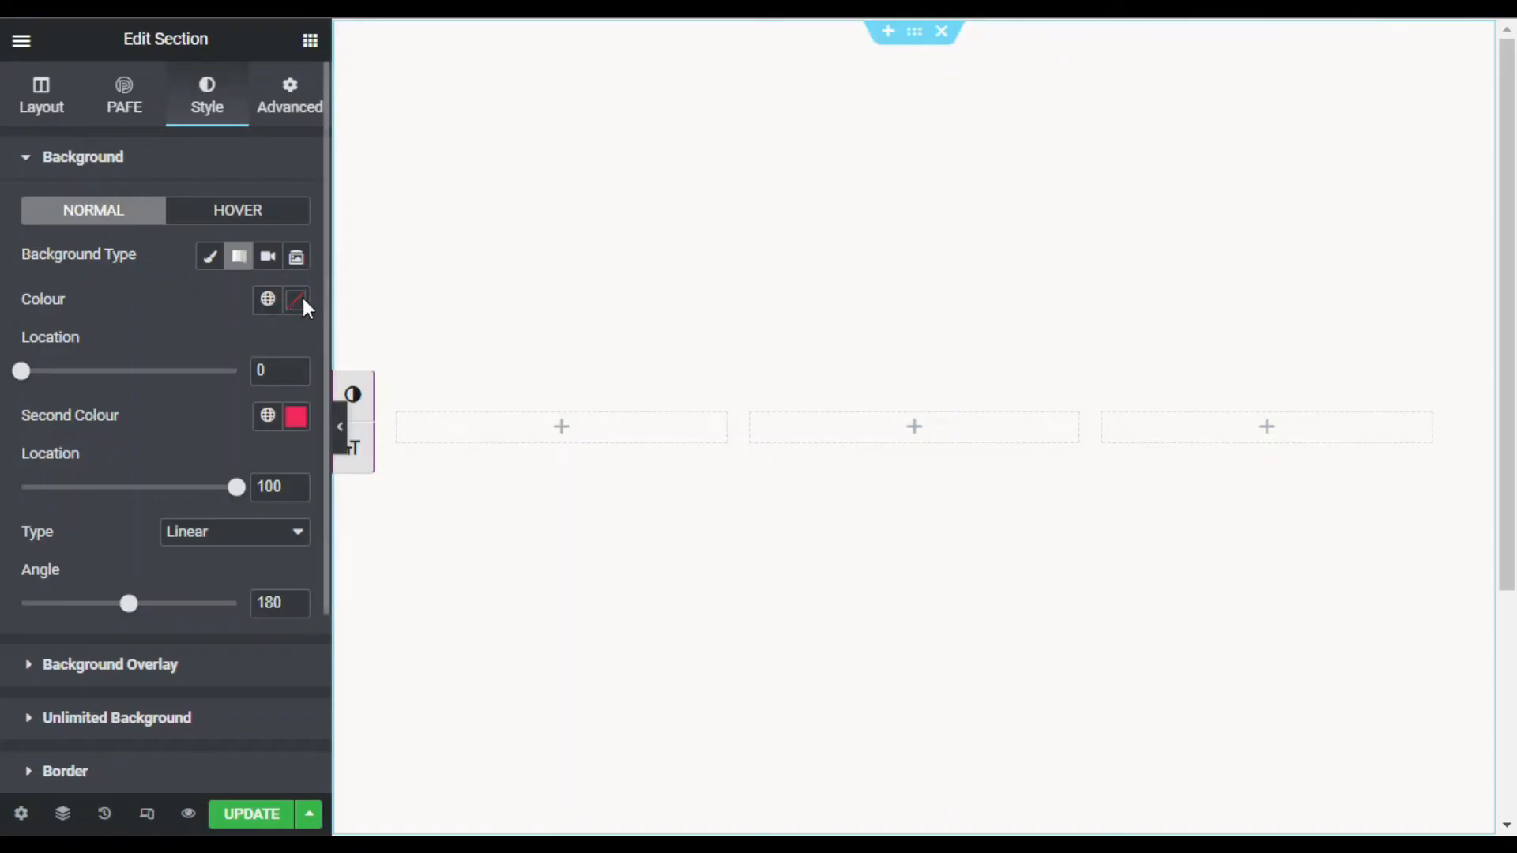
pyautogui.click(296, 299)
pyautogui.hotkey('ctrl', 'v')
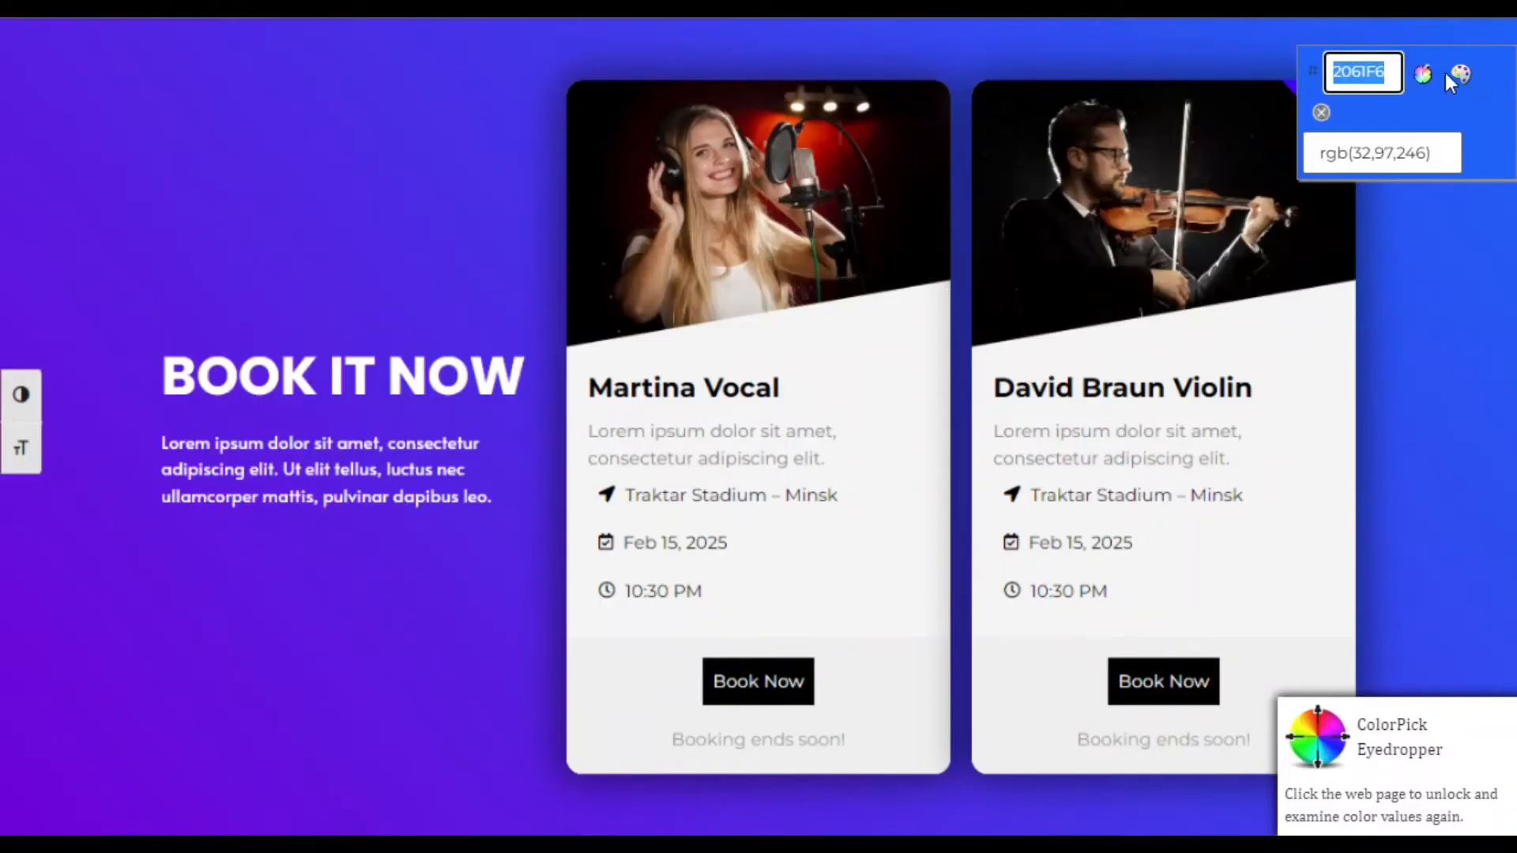
pyautogui.click(19, 822)
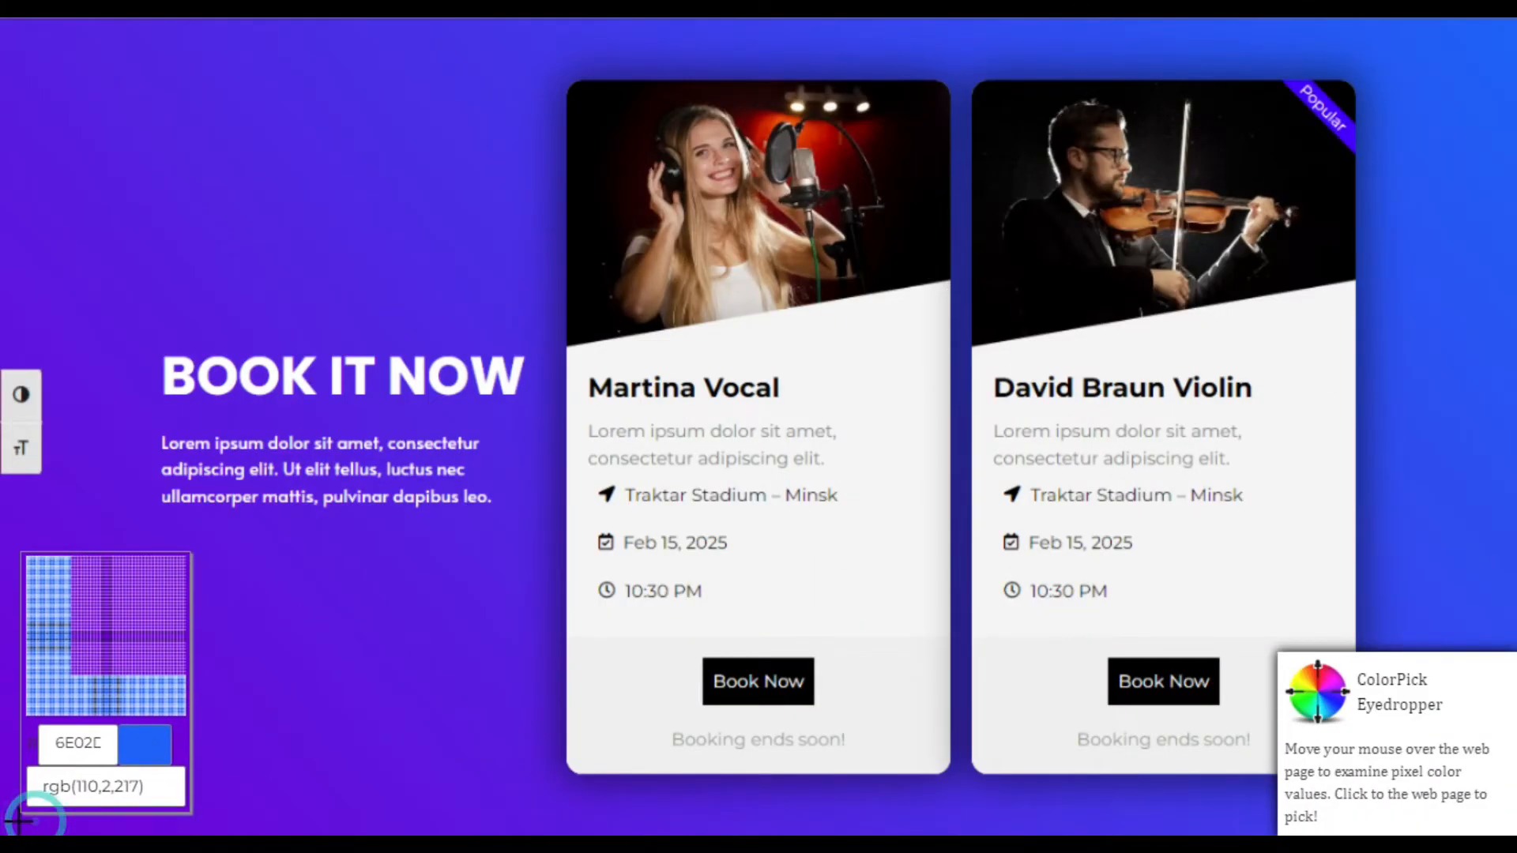
pyautogui.click(32, 814)
pyautogui.click(158, 761)
pyautogui.click(107, 719)
pyautogui.click(108, 720)
pyautogui.hotkey('ctrl', 'a')
pyautogui.hotkey('ctrl', 'c')
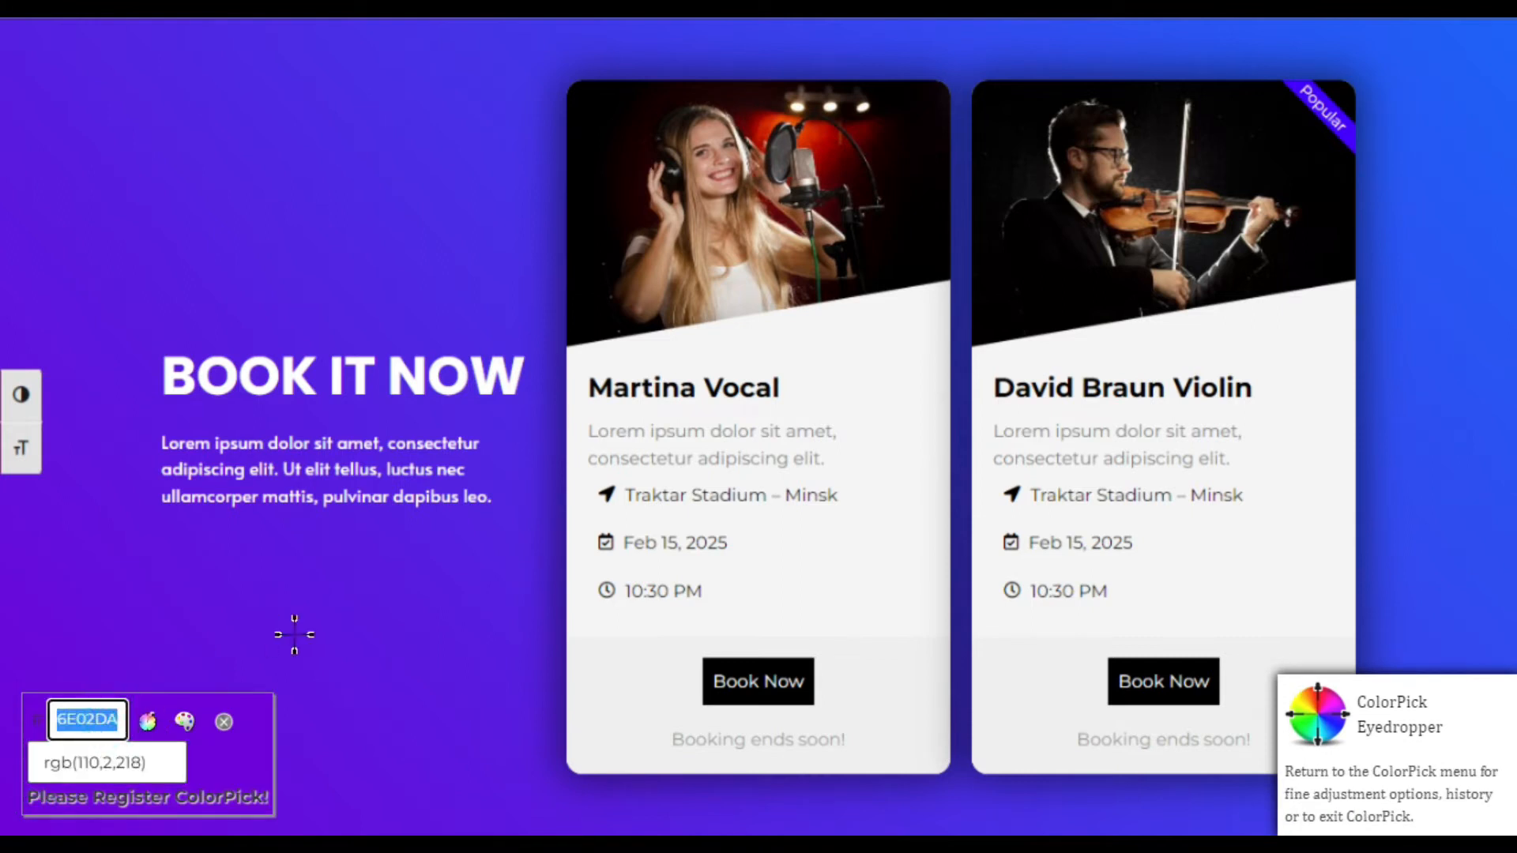
pyautogui.click(178, 745)
pyautogui.click(225, 722)
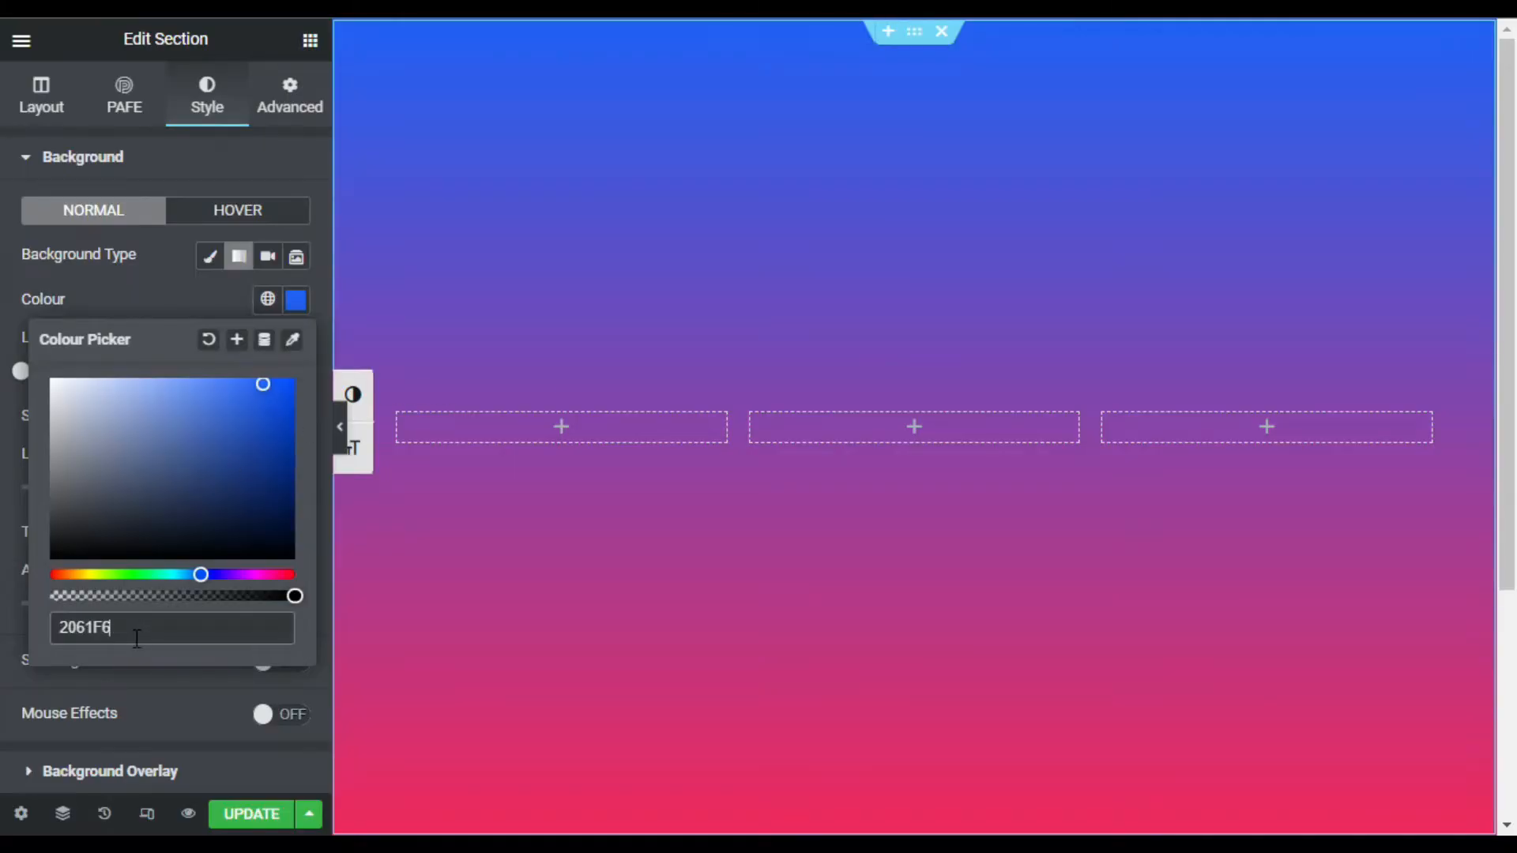
pyautogui.click(154, 686)
pyautogui.click(296, 416)
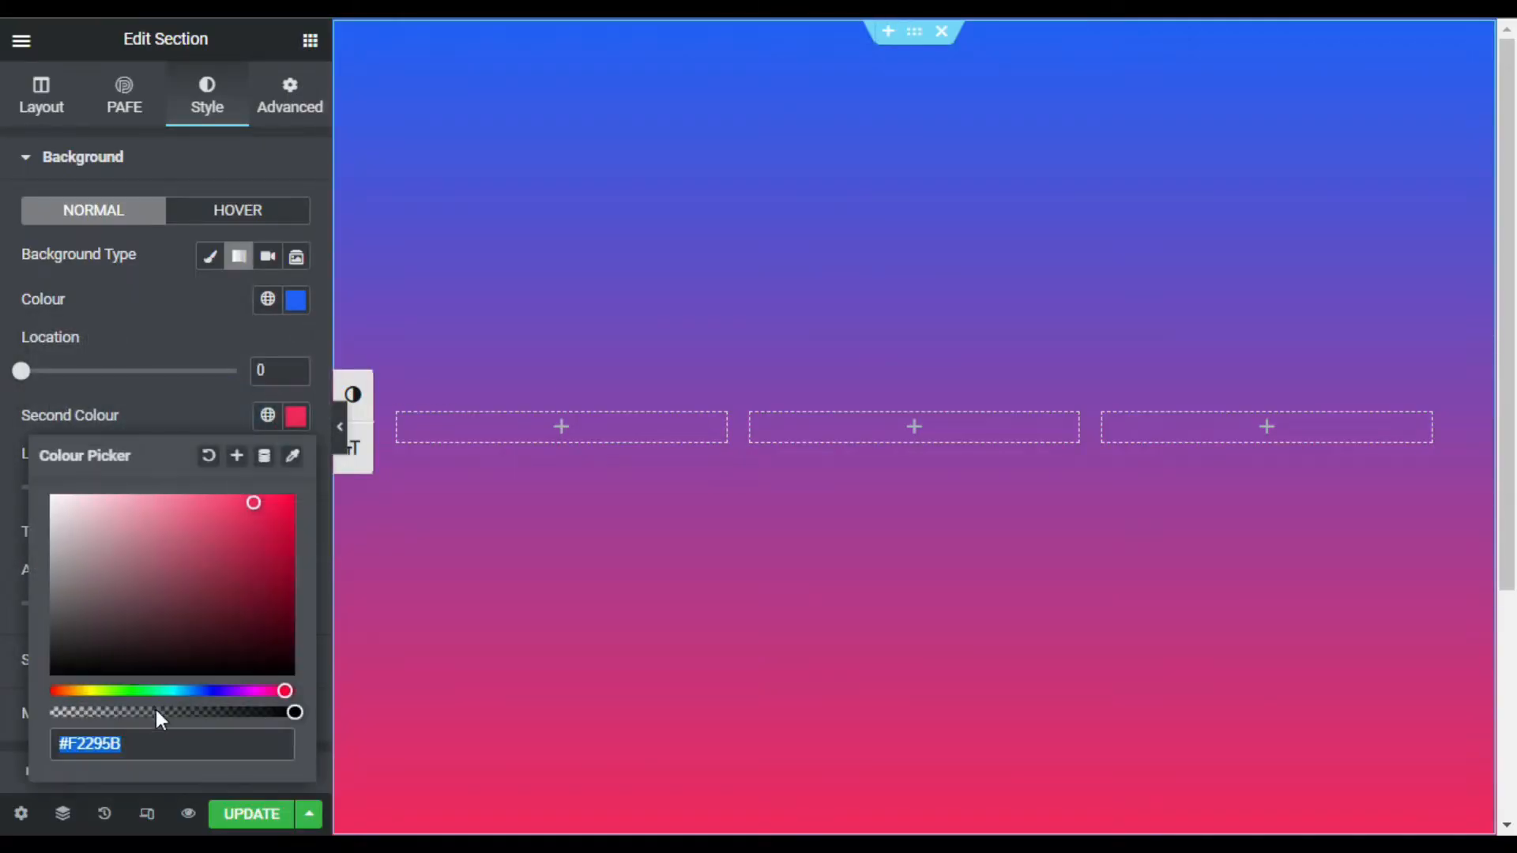
pyautogui.hotkey('ctrl', 'v')
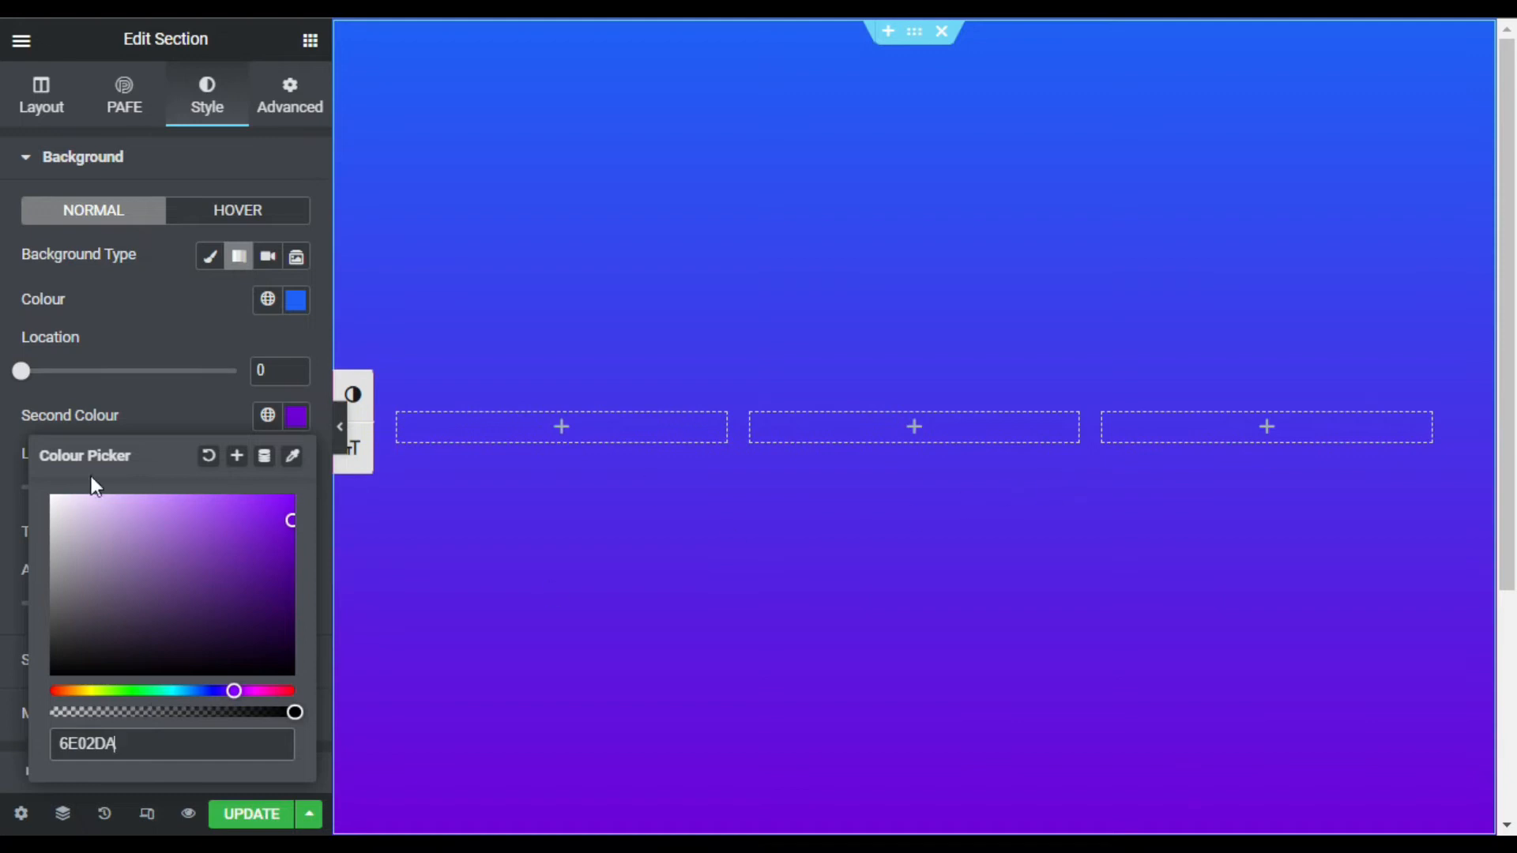
pyautogui.click(151, 409)
# Step: Set the gradient angle to 230 and the second colour location to 75
pyautogui.moveTo(128, 601); pyautogui.dragTo(169, 624)
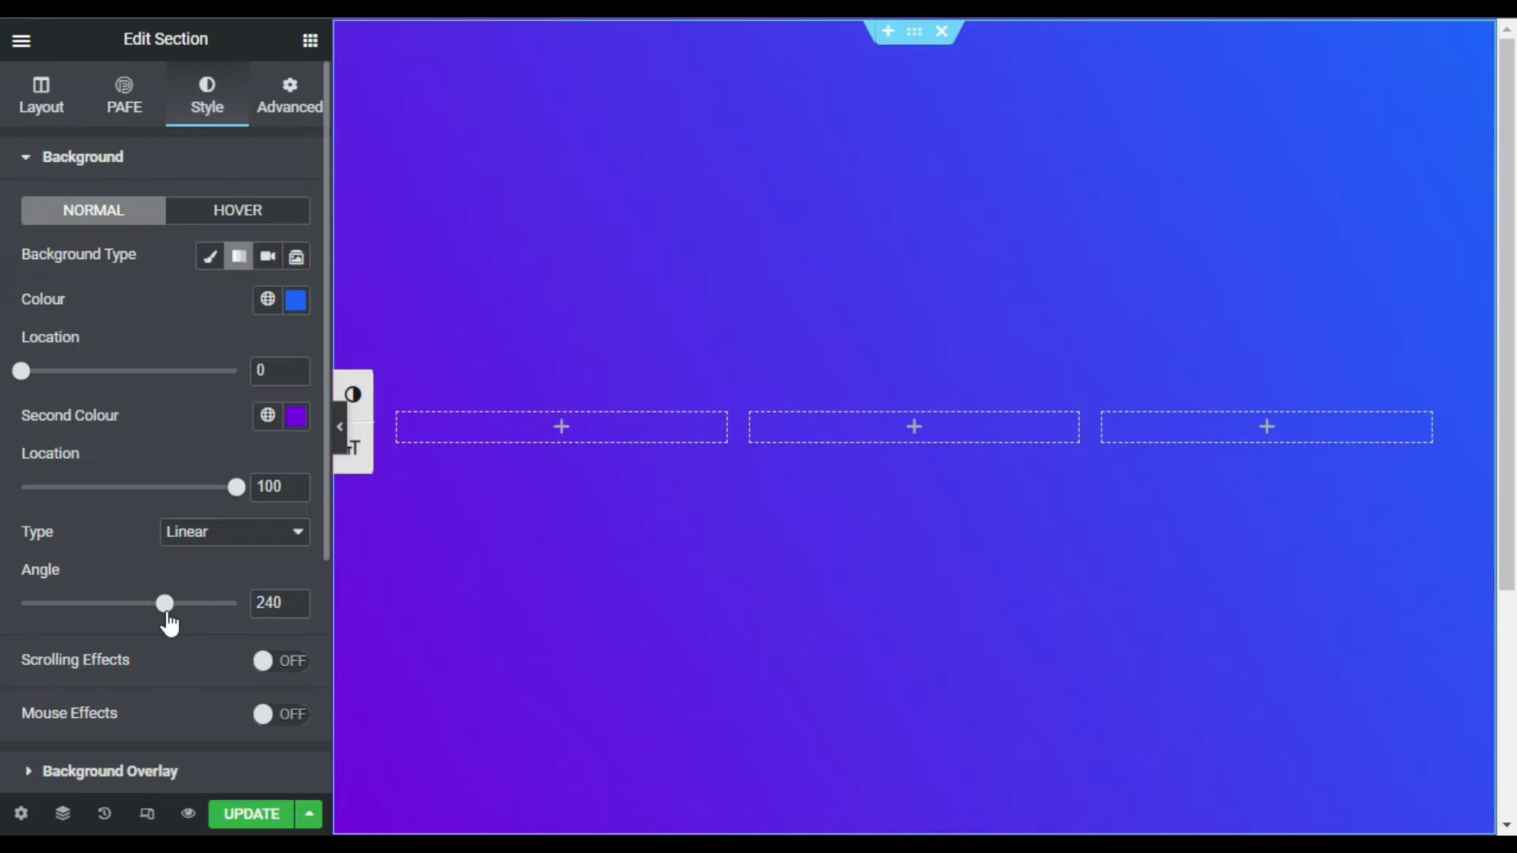
pyautogui.click(297, 611)
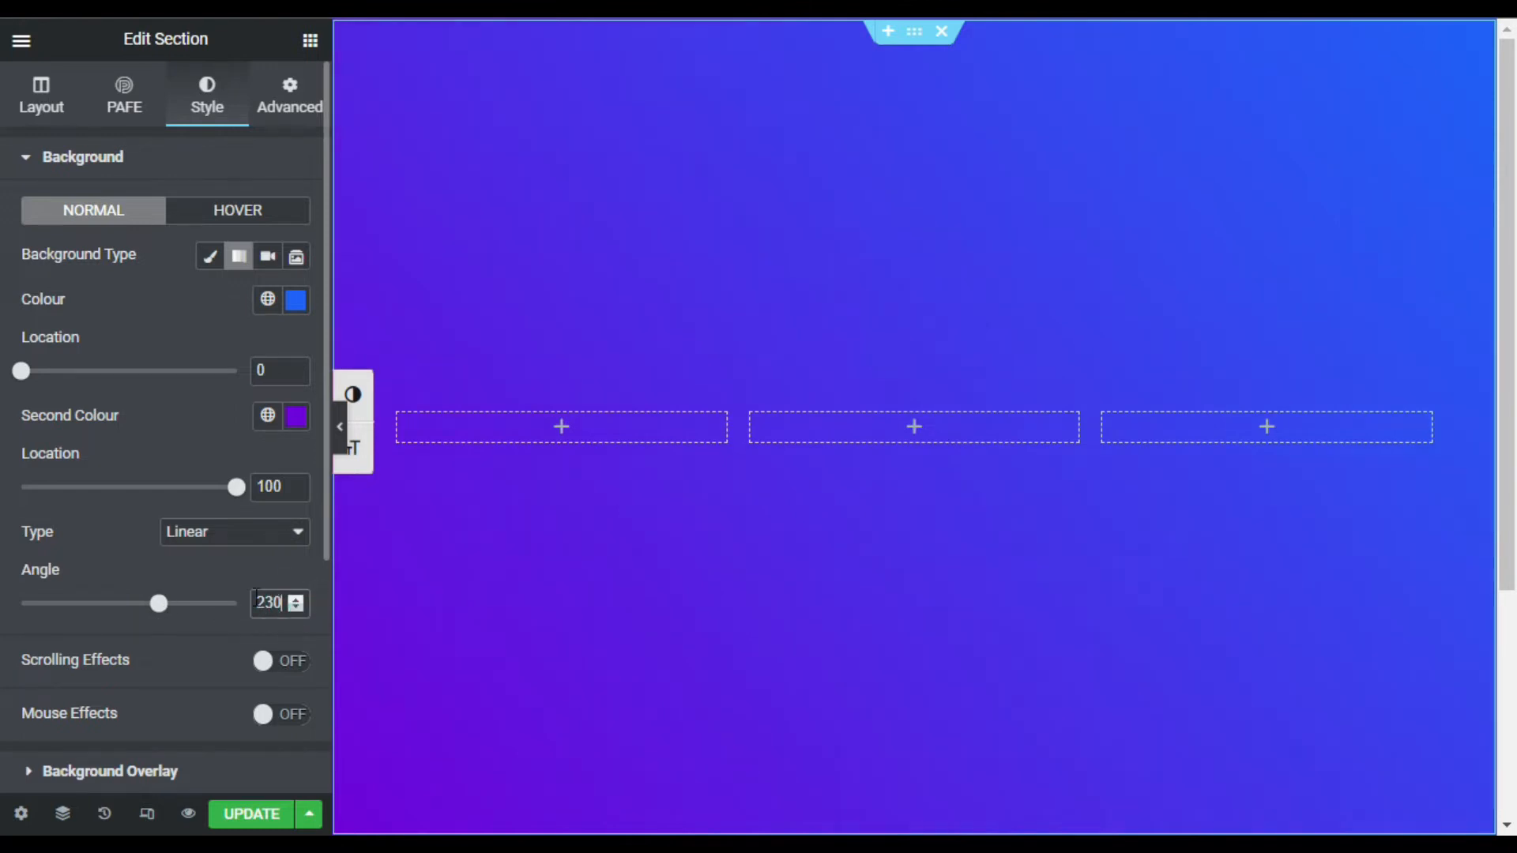
pyautogui.scroll(-4, 1072, 471)
pyautogui.scroll(4, 1068, 503)
pyautogui.moveTo(16, 383)
pyautogui.mouseDown()
pyautogui.moveTo(87, 387)
pyautogui.moveTo(9, 393)
pyautogui.mouseUp()
pyautogui.moveTo(234, 497); pyautogui.dragTo(145, 505)
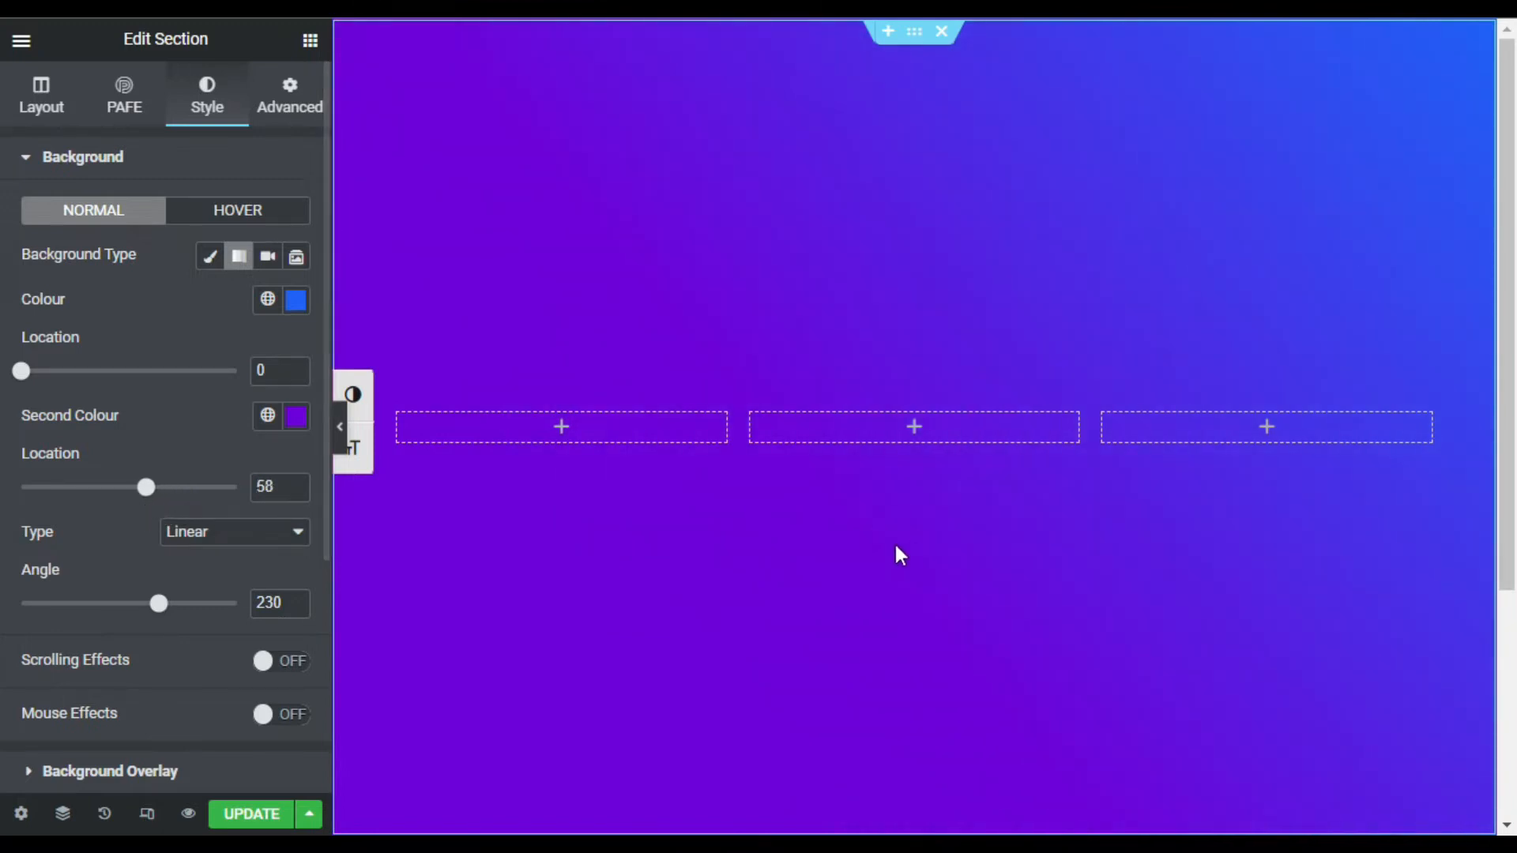
pyautogui.doubleClick(267, 487)
pyautogui.write('75')
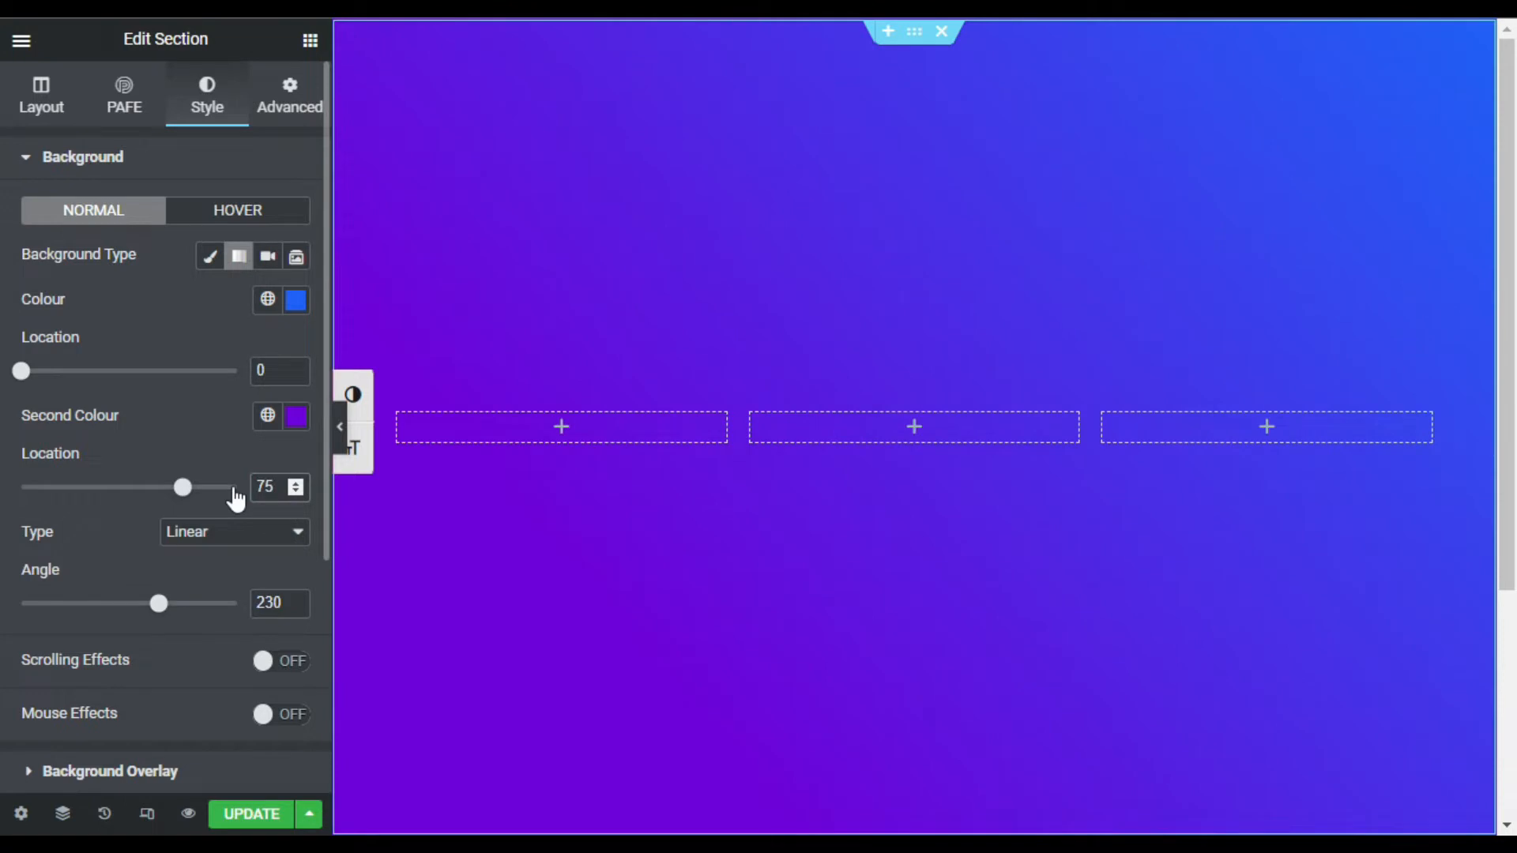
pyautogui.click(309, 41)
# Step: Add a Heading widget to the first column titled 'BOOK IT NOW'
pyautogui.moveTo(244, 319); pyautogui.dragTo(569, 430)
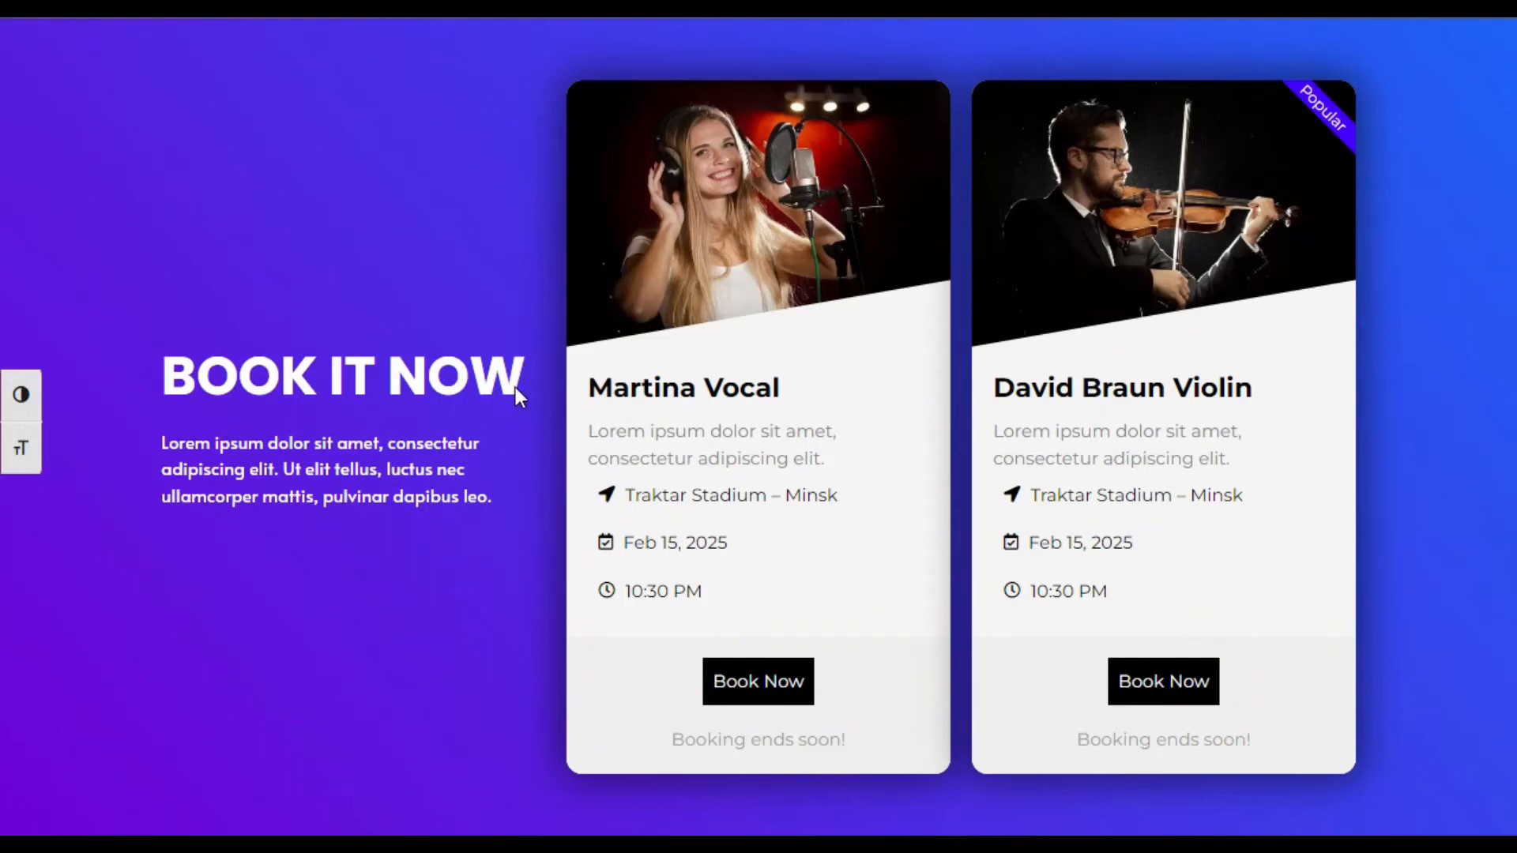
pyautogui.moveTo(515, 387); pyautogui.dragTo(182, 400)
pyautogui.hotkey('ctrl', 'c')
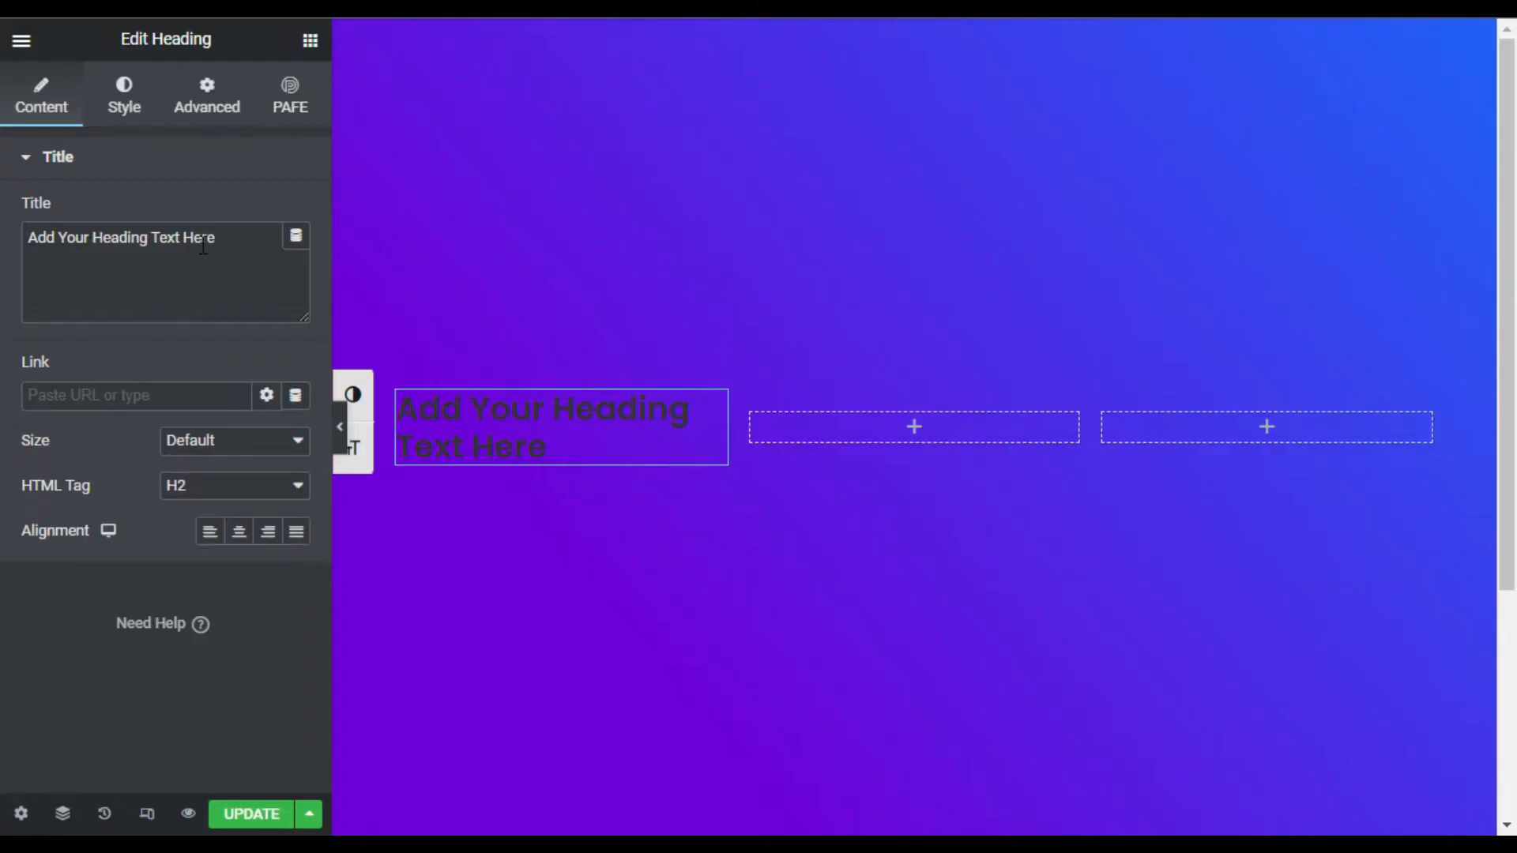
pyautogui.moveTo(237, 235); pyautogui.dragTo(9, 253)
pyautogui.hotkey('ctrl', 'v')
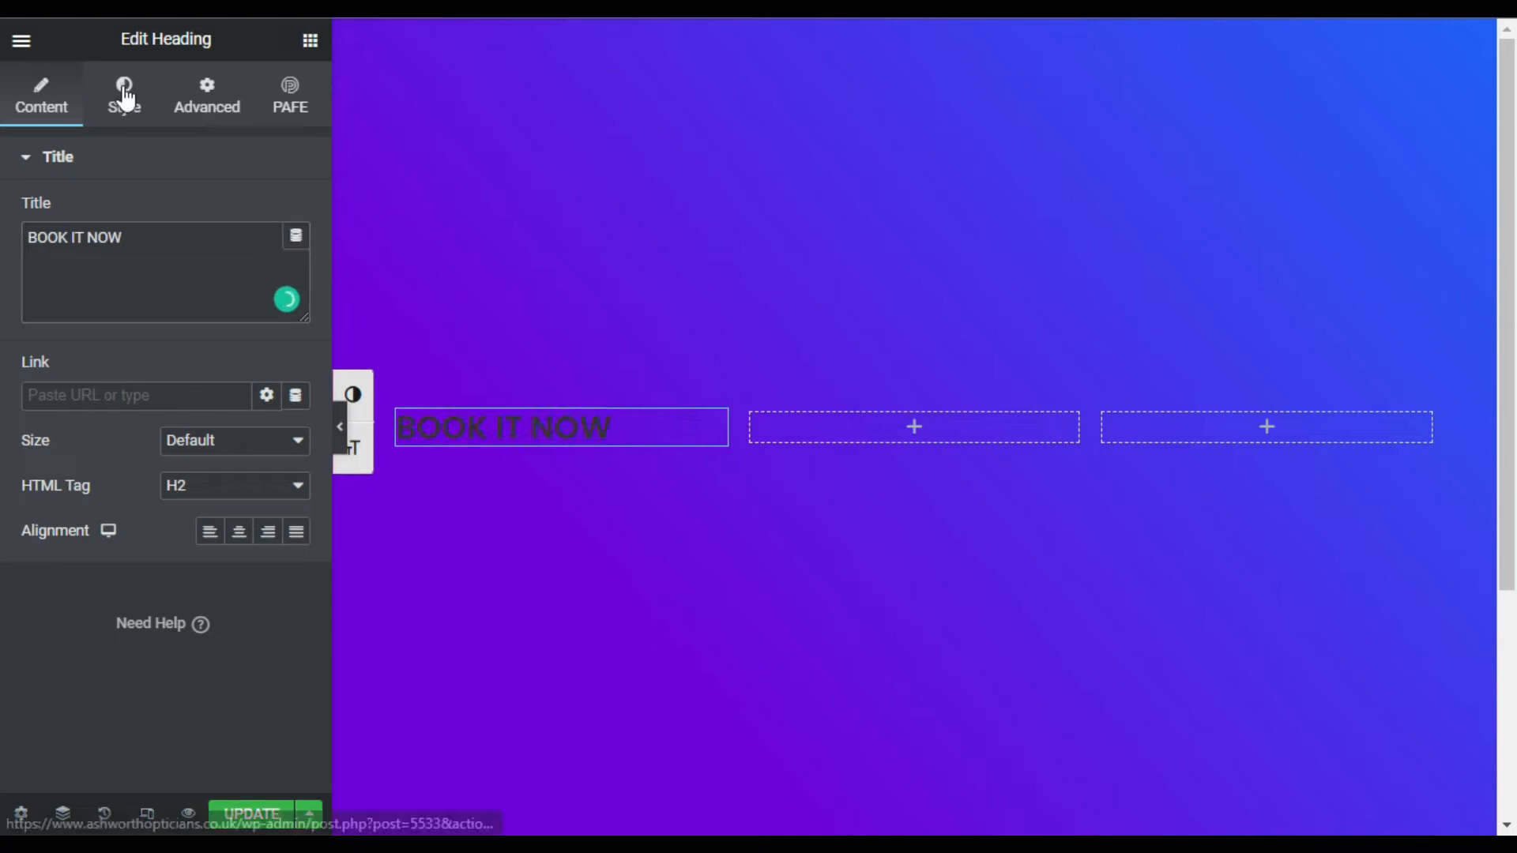
# Step: Style the heading white with font size 50 and weight 700
pyautogui.click(122, 96)
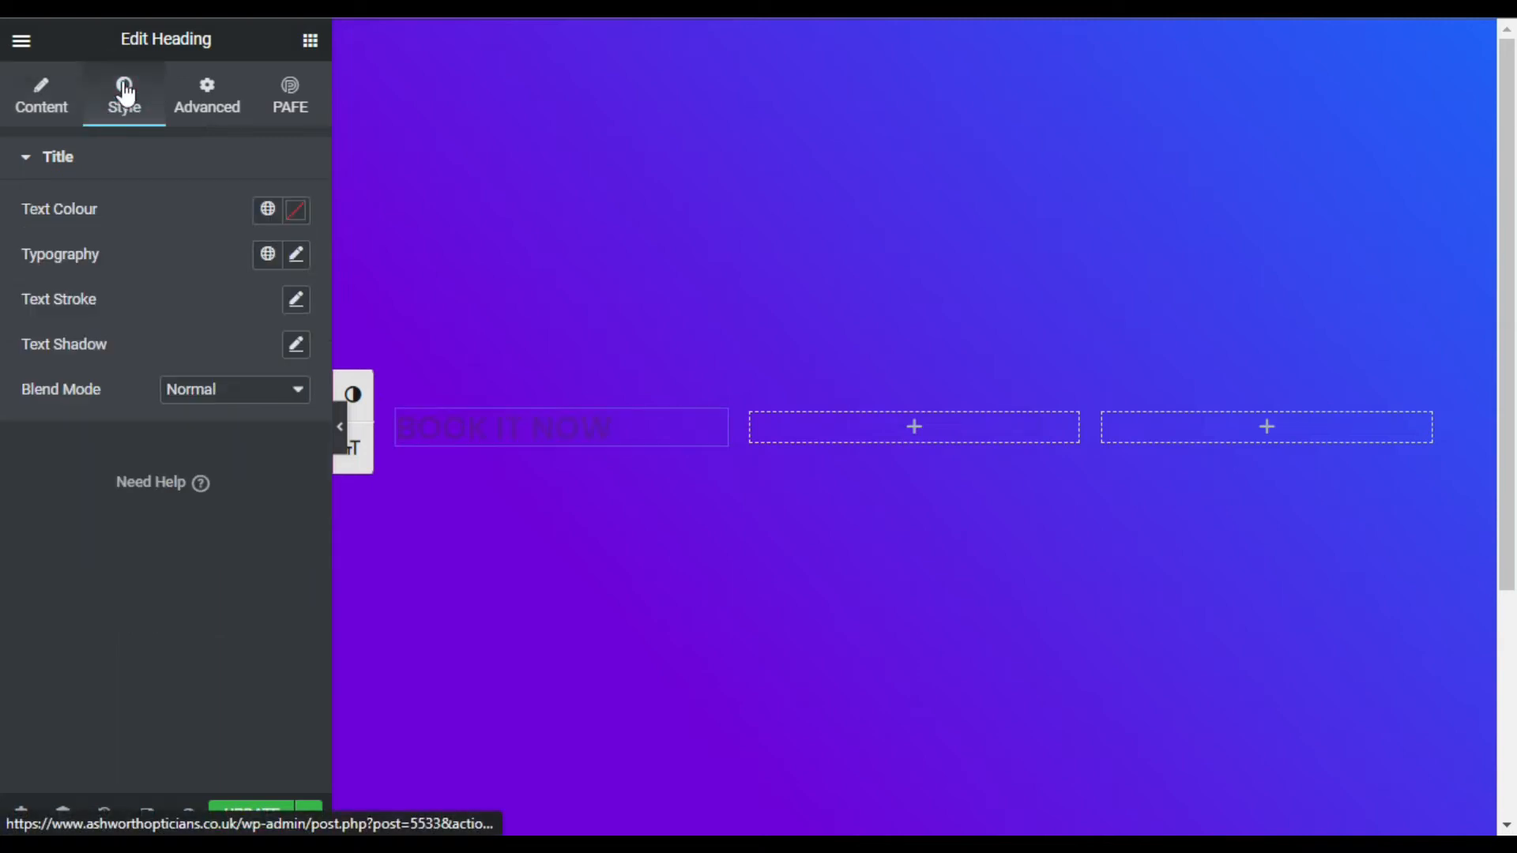
pyautogui.click(294, 254)
pyautogui.click(273, 211)
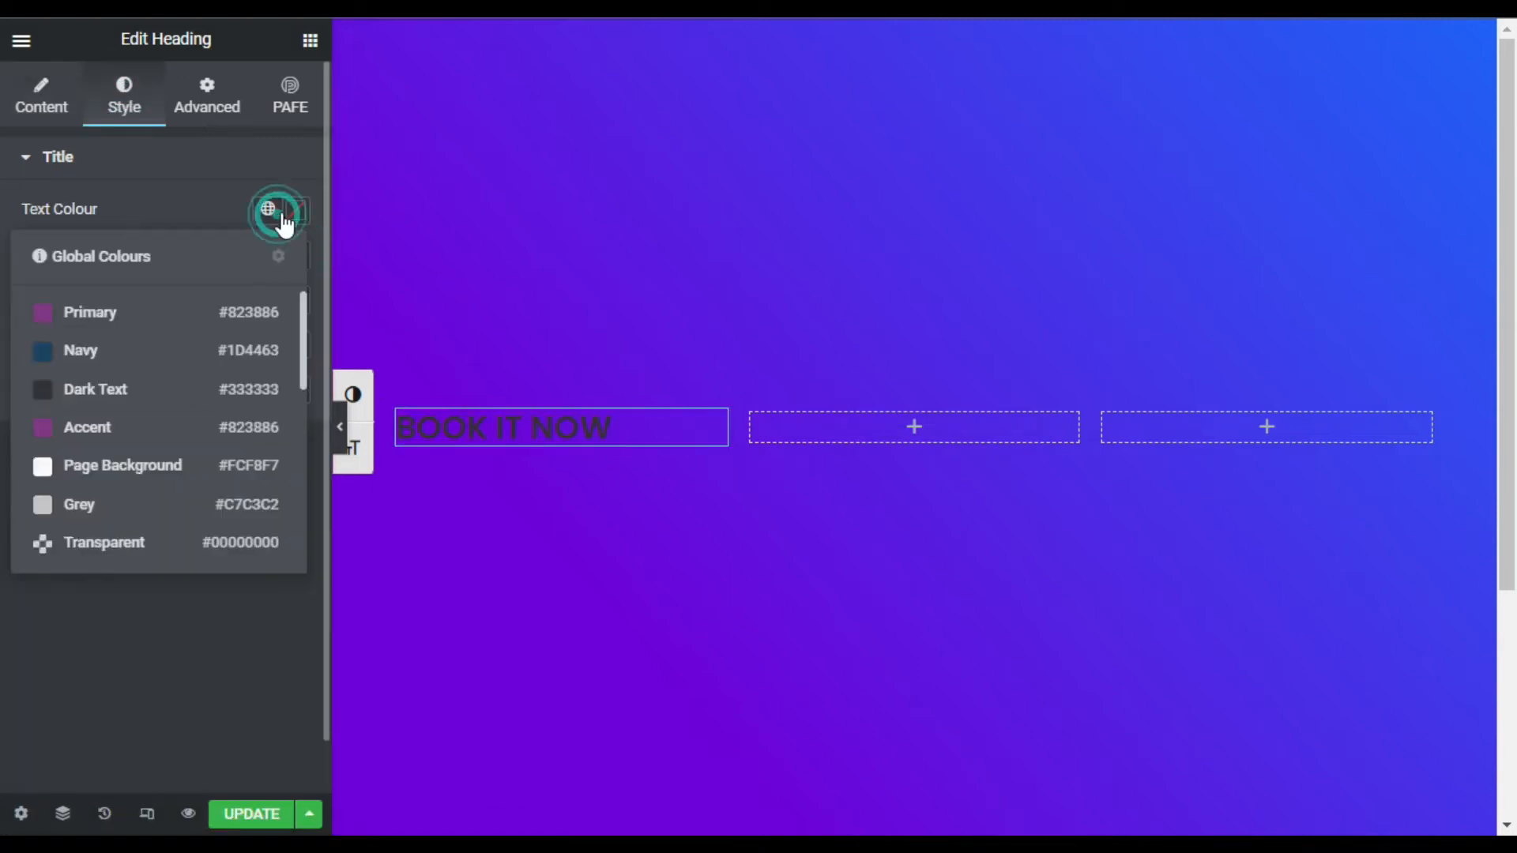
pyautogui.click(294, 213)
pyautogui.moveTo(128, 430); pyautogui.dragTo(0, 273)
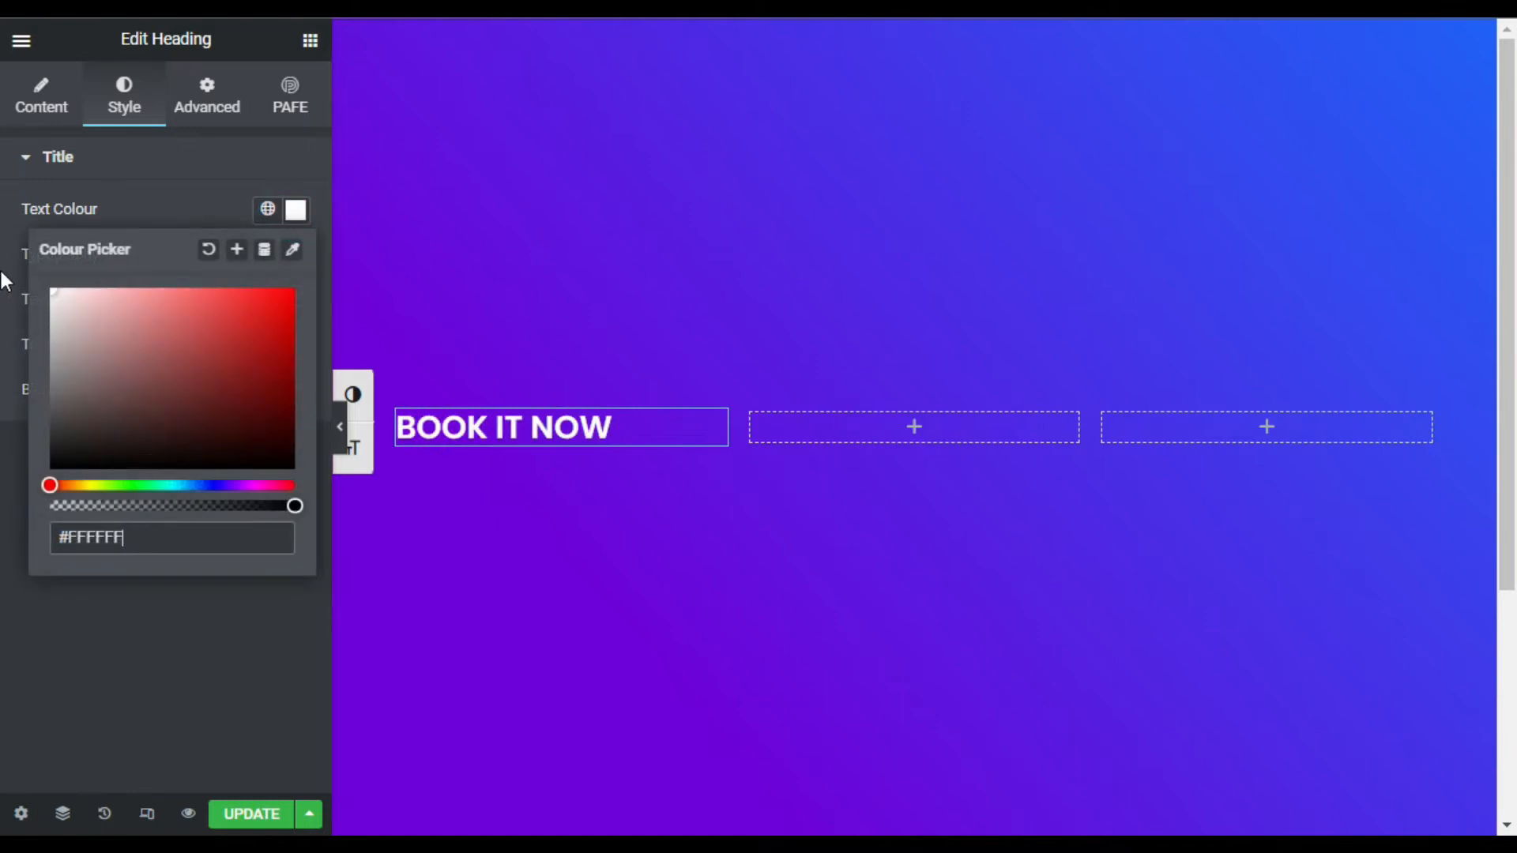
pyautogui.click(188, 210)
pyautogui.click(296, 253)
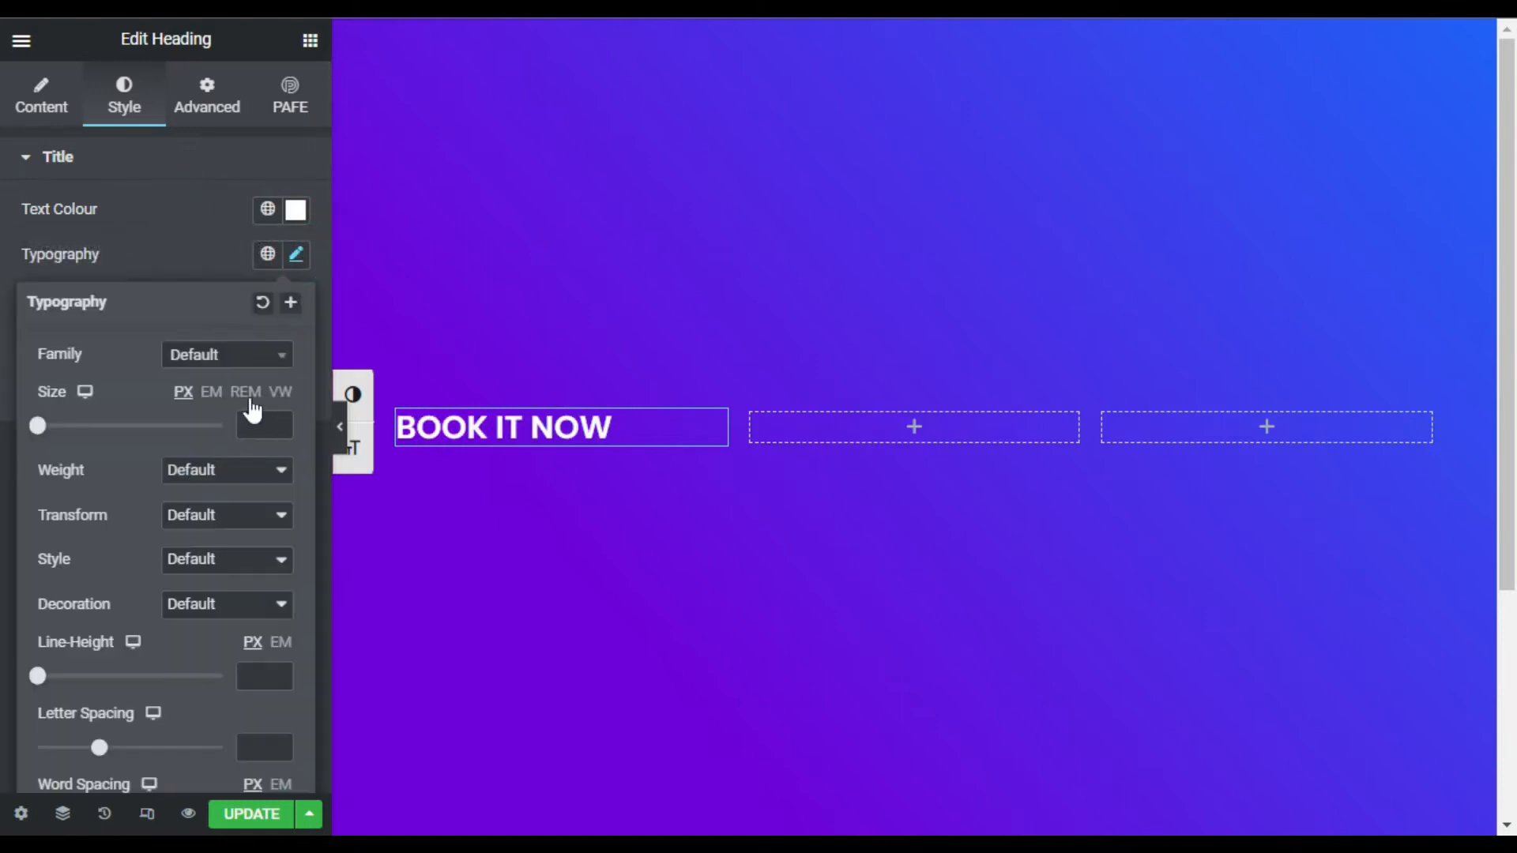
pyautogui.click(254, 425)
pyautogui.write('40')
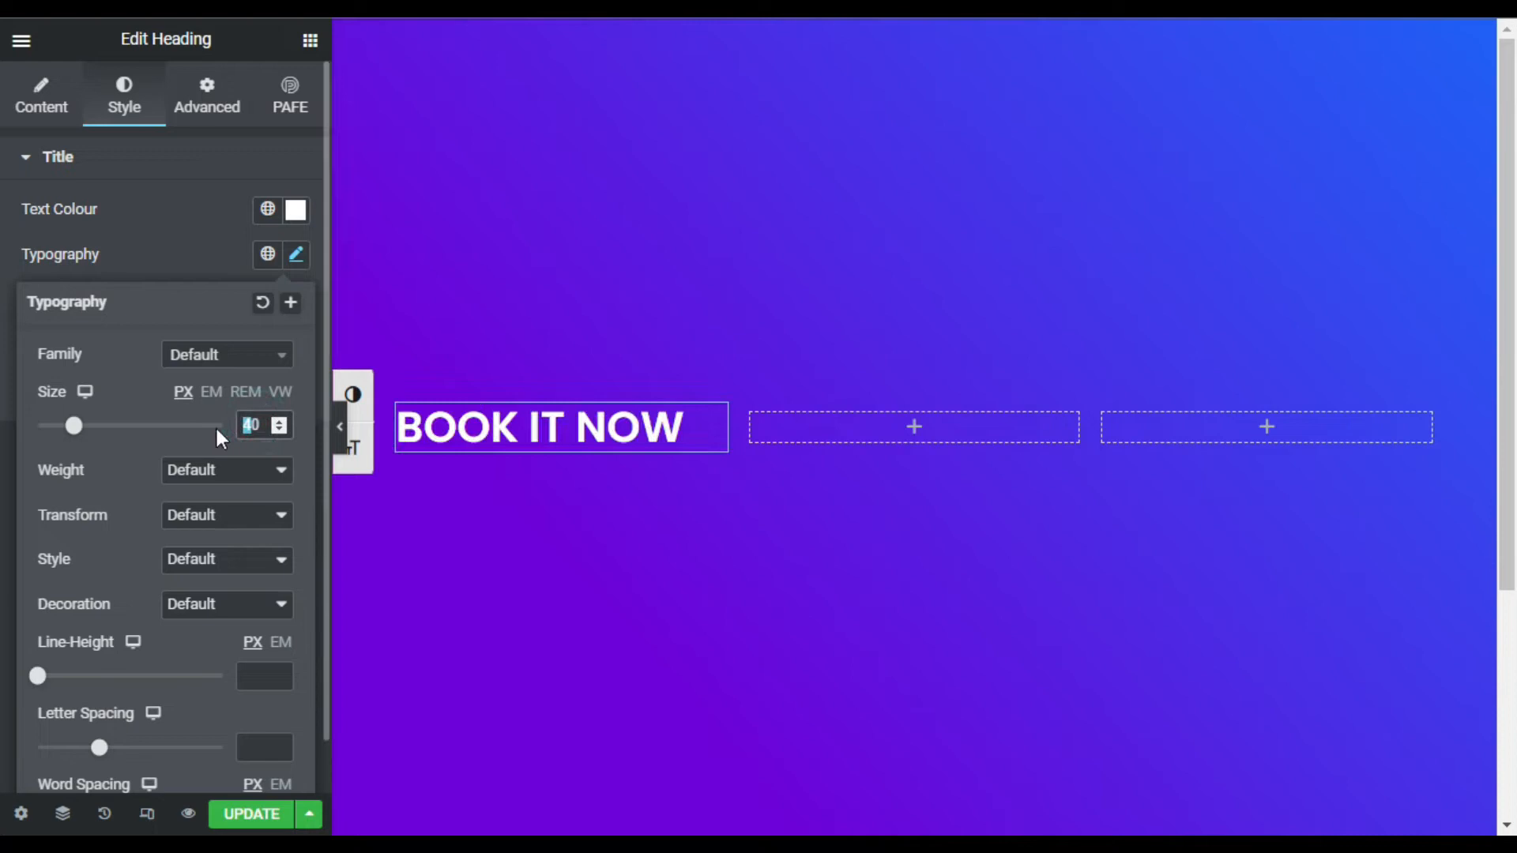
pyautogui.write('5')
pyautogui.click(222, 468)
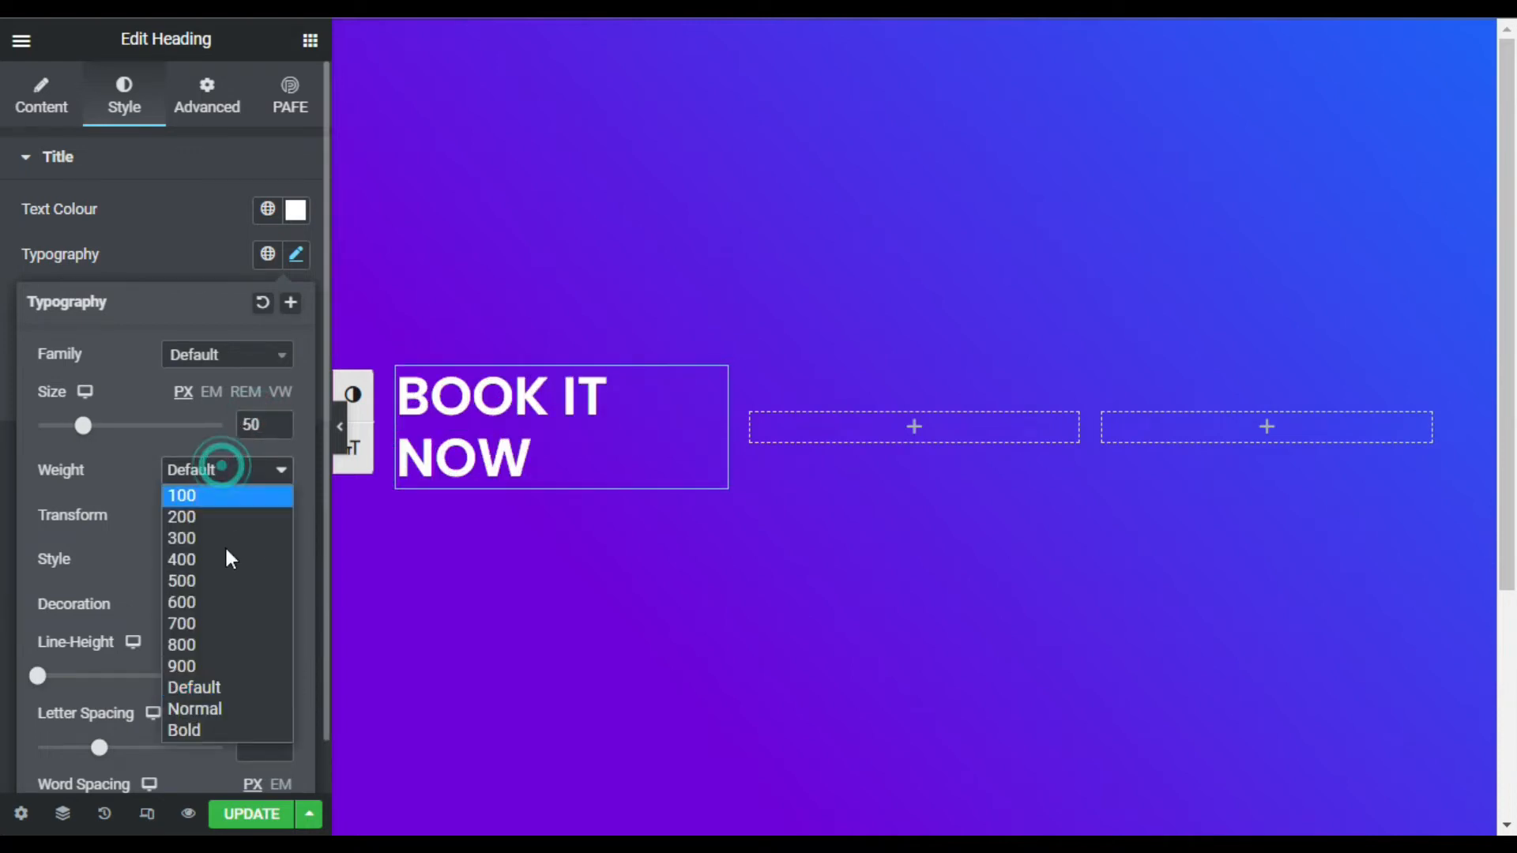
pyautogui.click(221, 623)
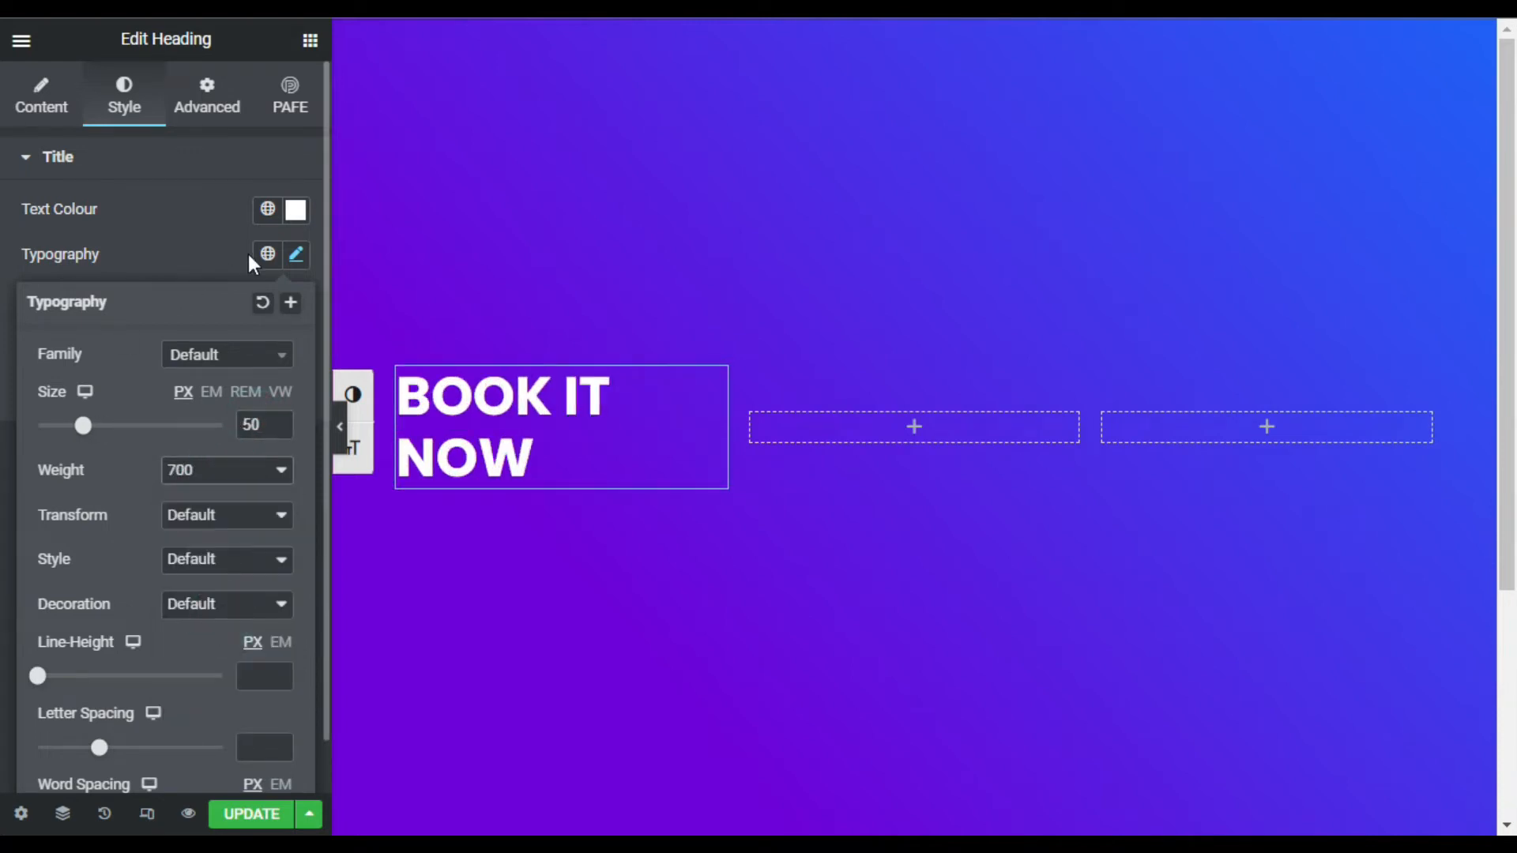
pyautogui.click(307, 46)
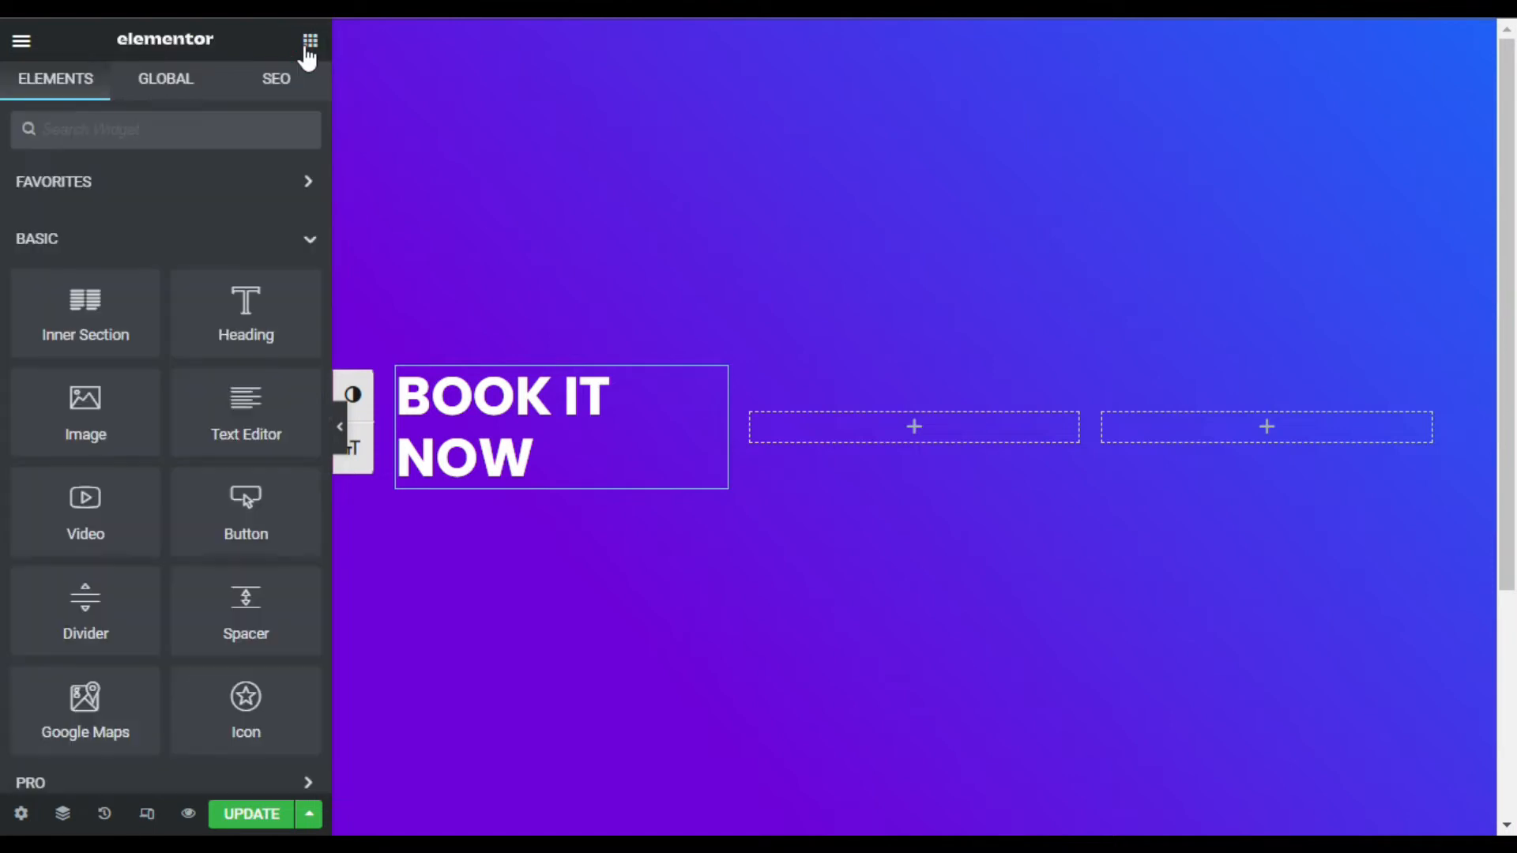
# Step: Add a Lorem ipsum Text Editor block under the heading, white text in Alata font
pyautogui.moveTo(294, 424); pyautogui.dragTo(529, 480)
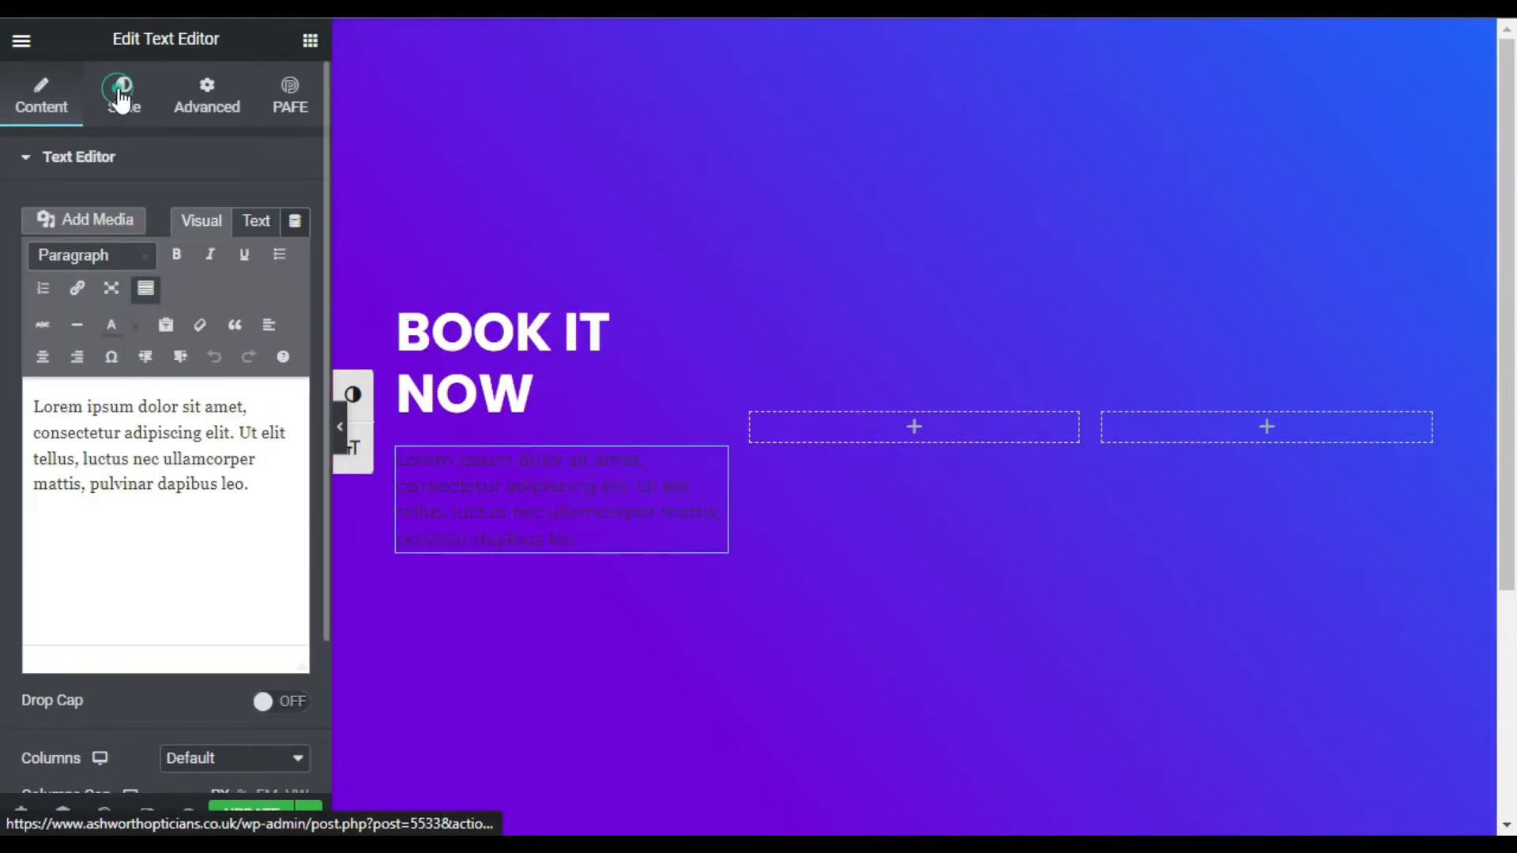
pyautogui.click(122, 97)
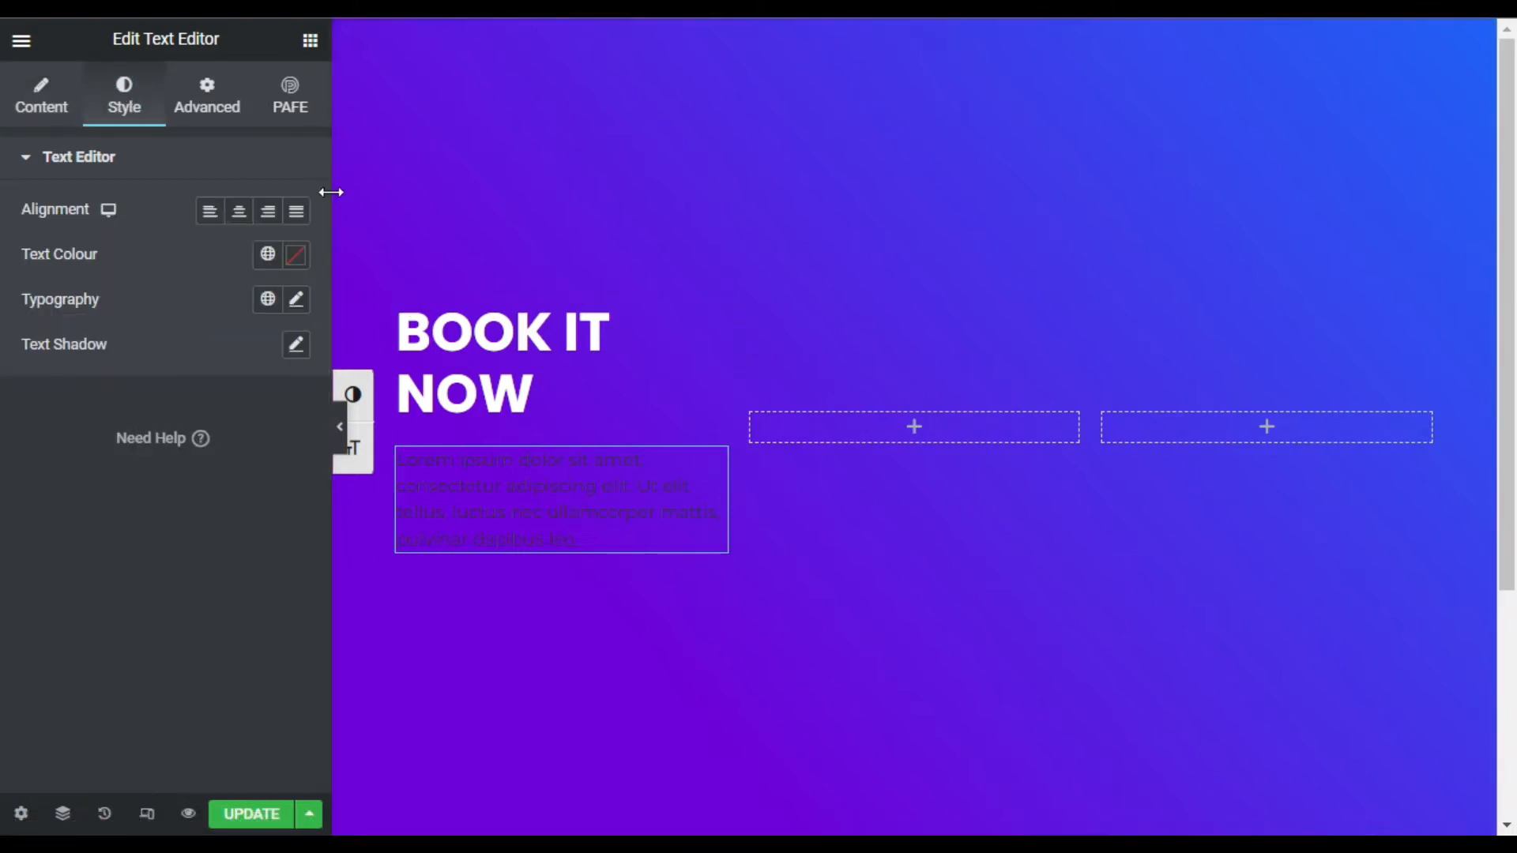
pyautogui.click(297, 265)
pyautogui.moveTo(145, 454); pyautogui.dragTo(11, 313)
pyautogui.click(297, 300)
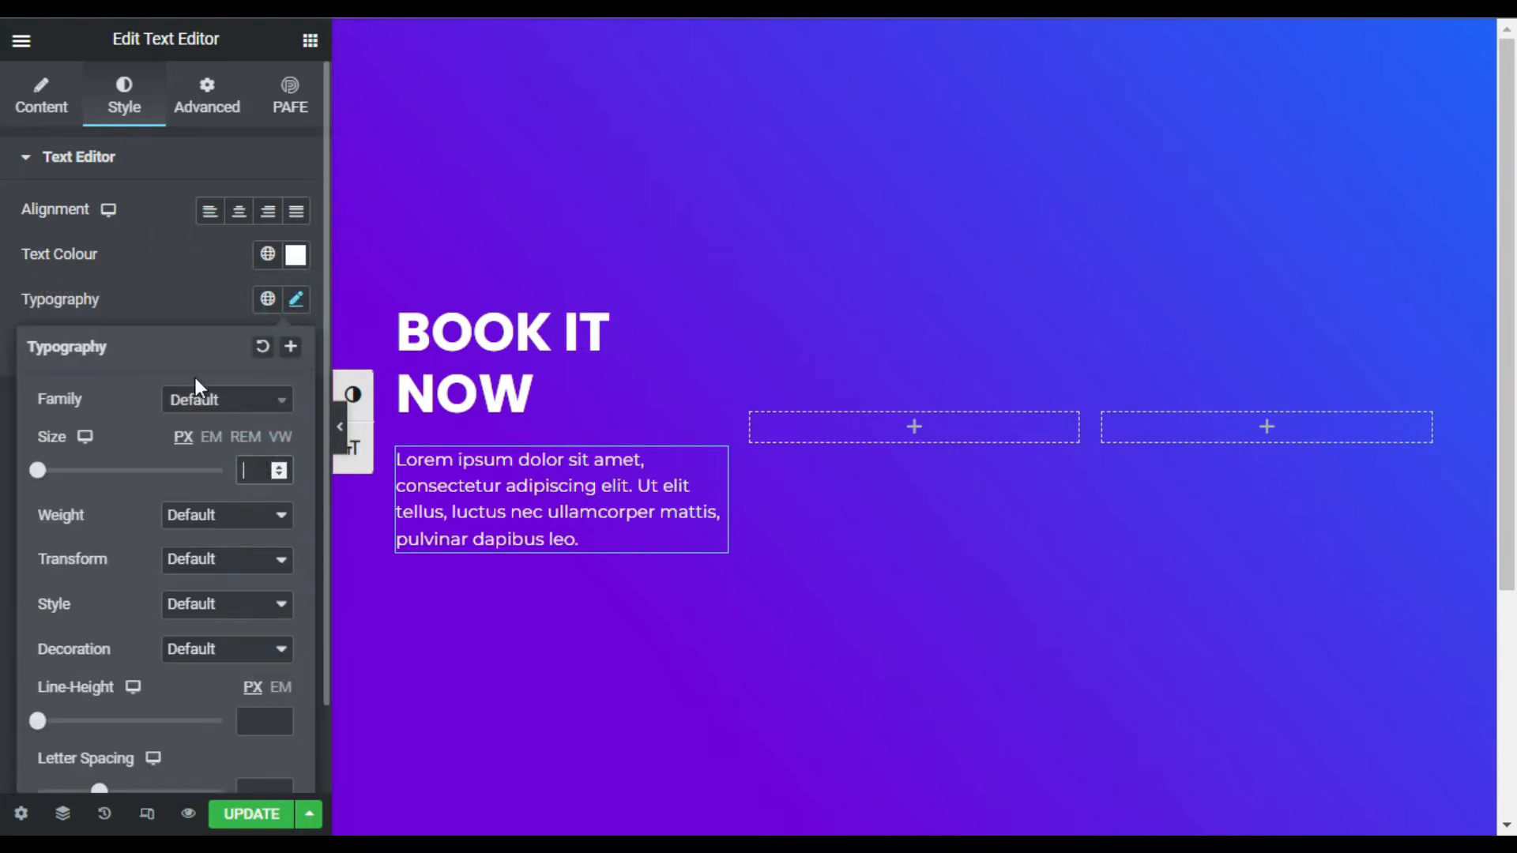
pyautogui.click(192, 405)
pyautogui.click(212, 433)
pyautogui.write('alata')
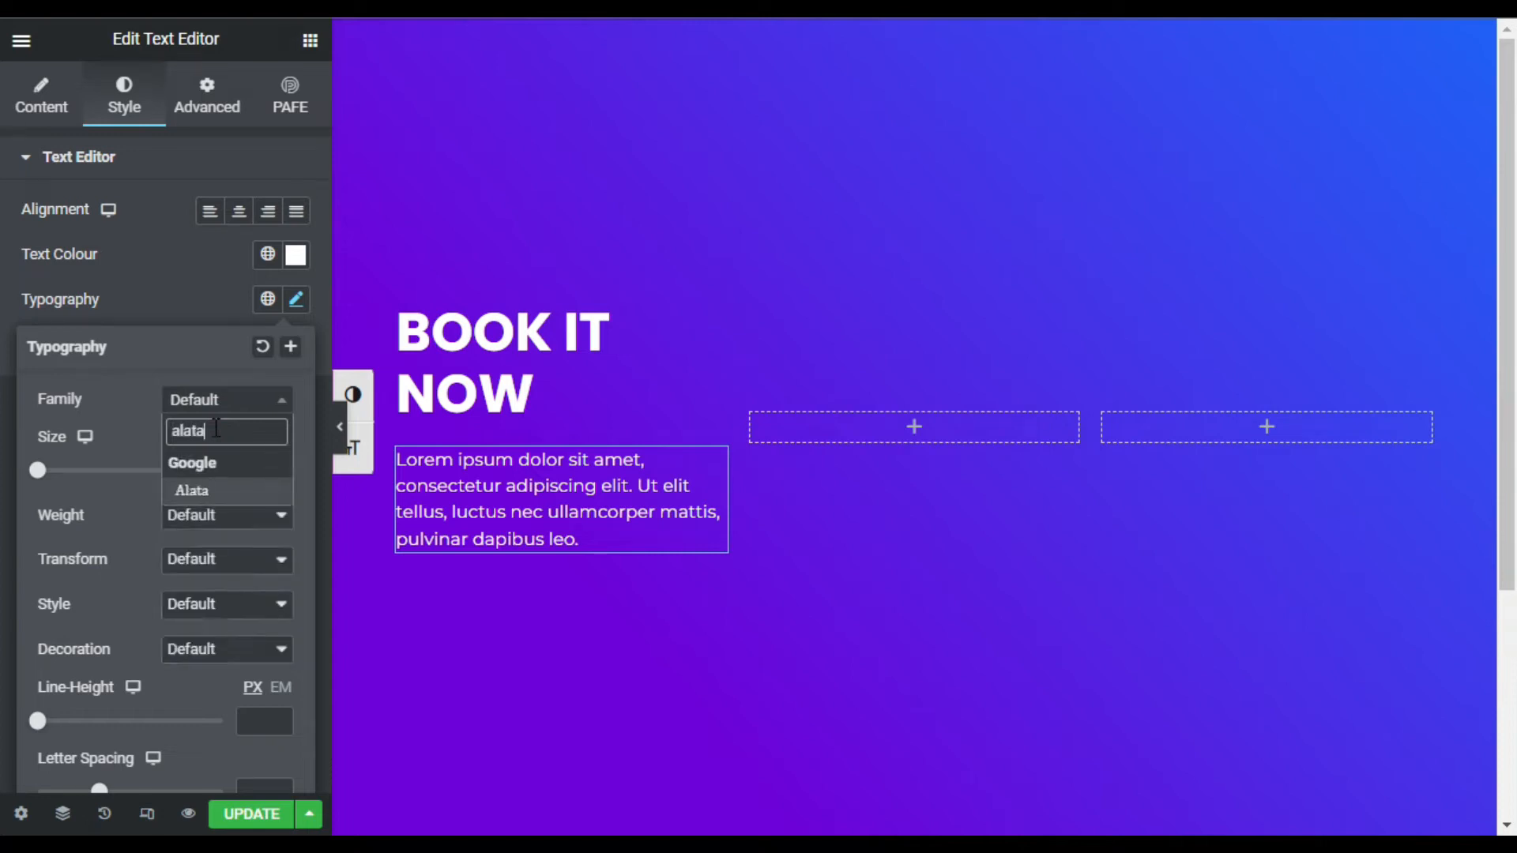
pyautogui.click(251, 492)
pyautogui.click(915, 428)
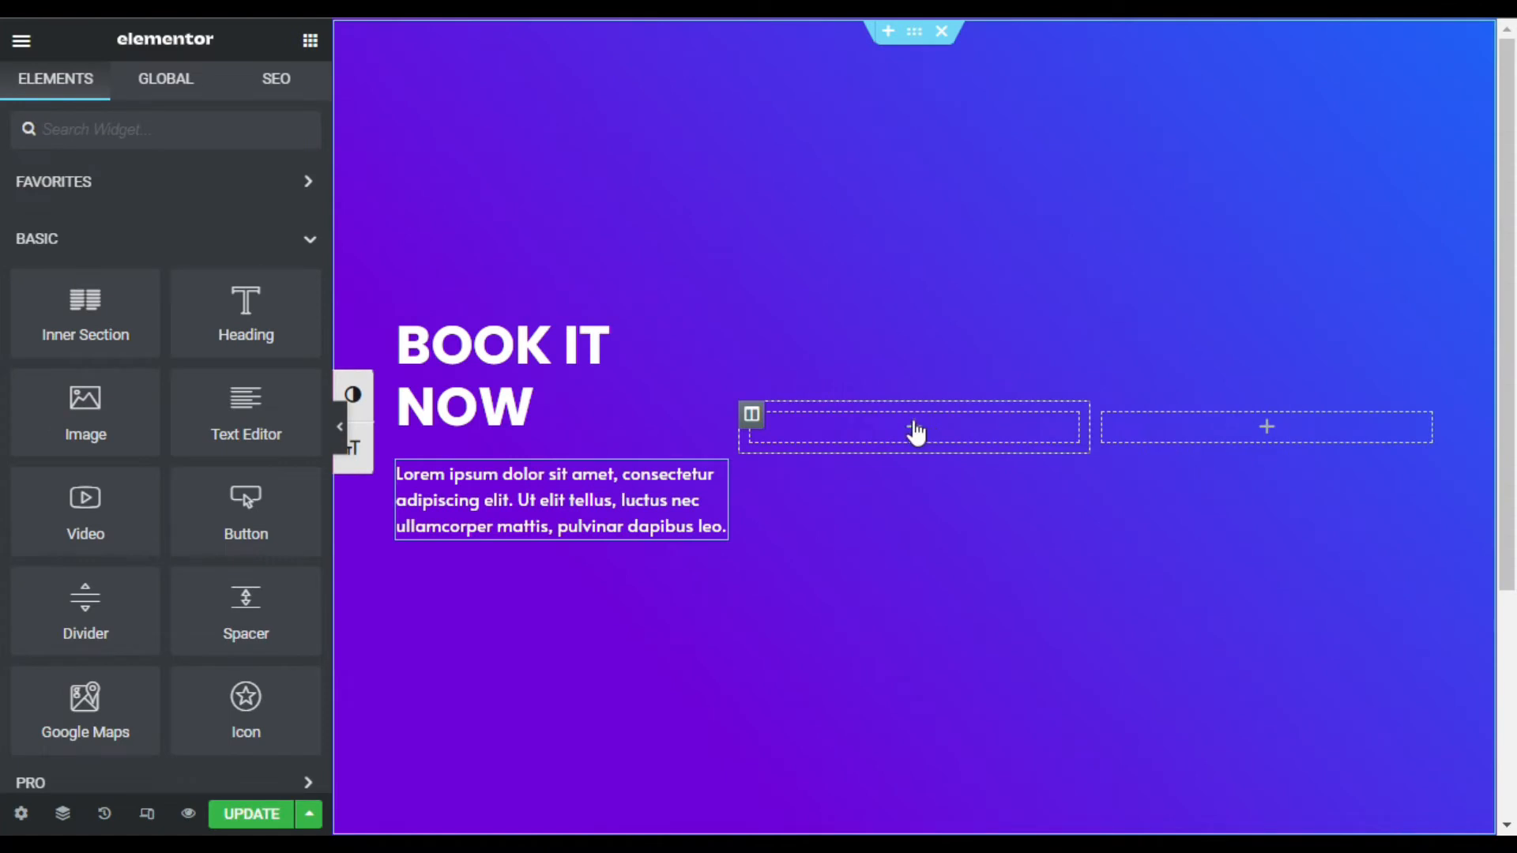
# Step: Find the Event Box widget by searching 'event' and drop it into the middle column
pyautogui.click(130, 139)
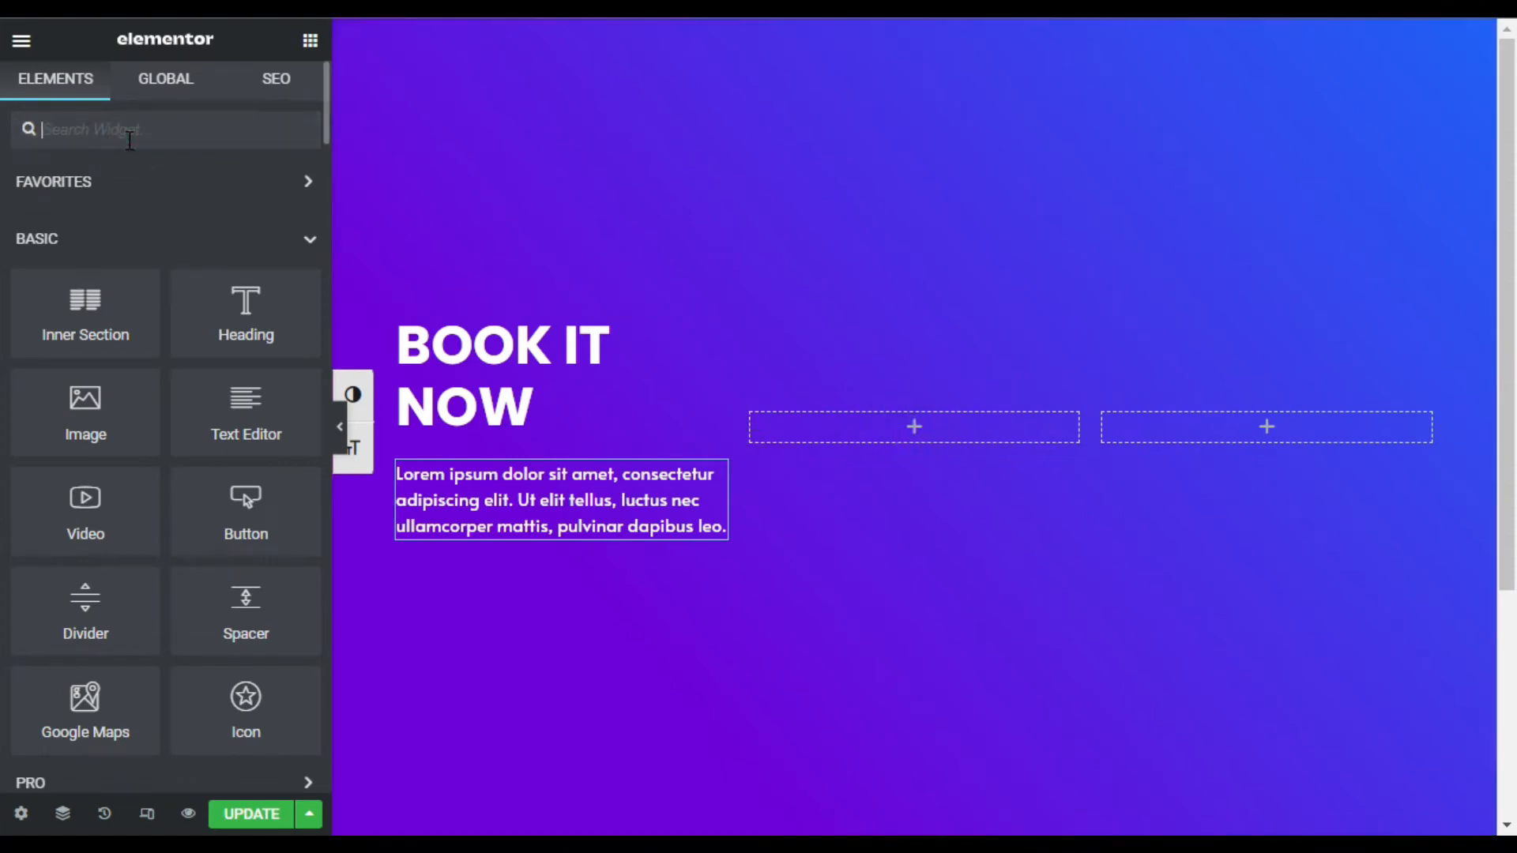
pyautogui.write('event')
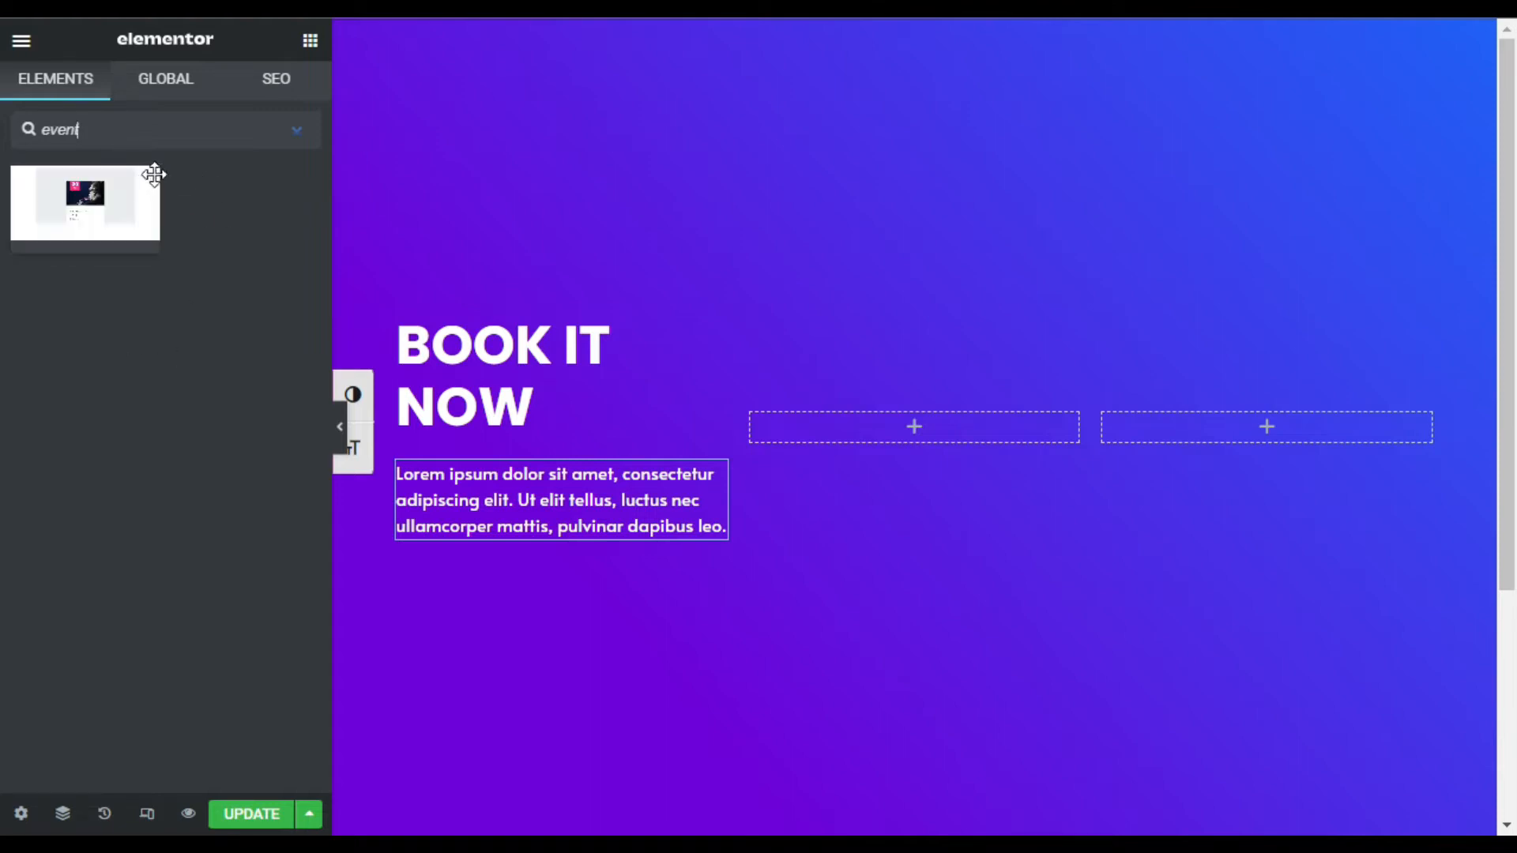
pyautogui.moveTo(47, 209); pyautogui.dragTo(862, 419)
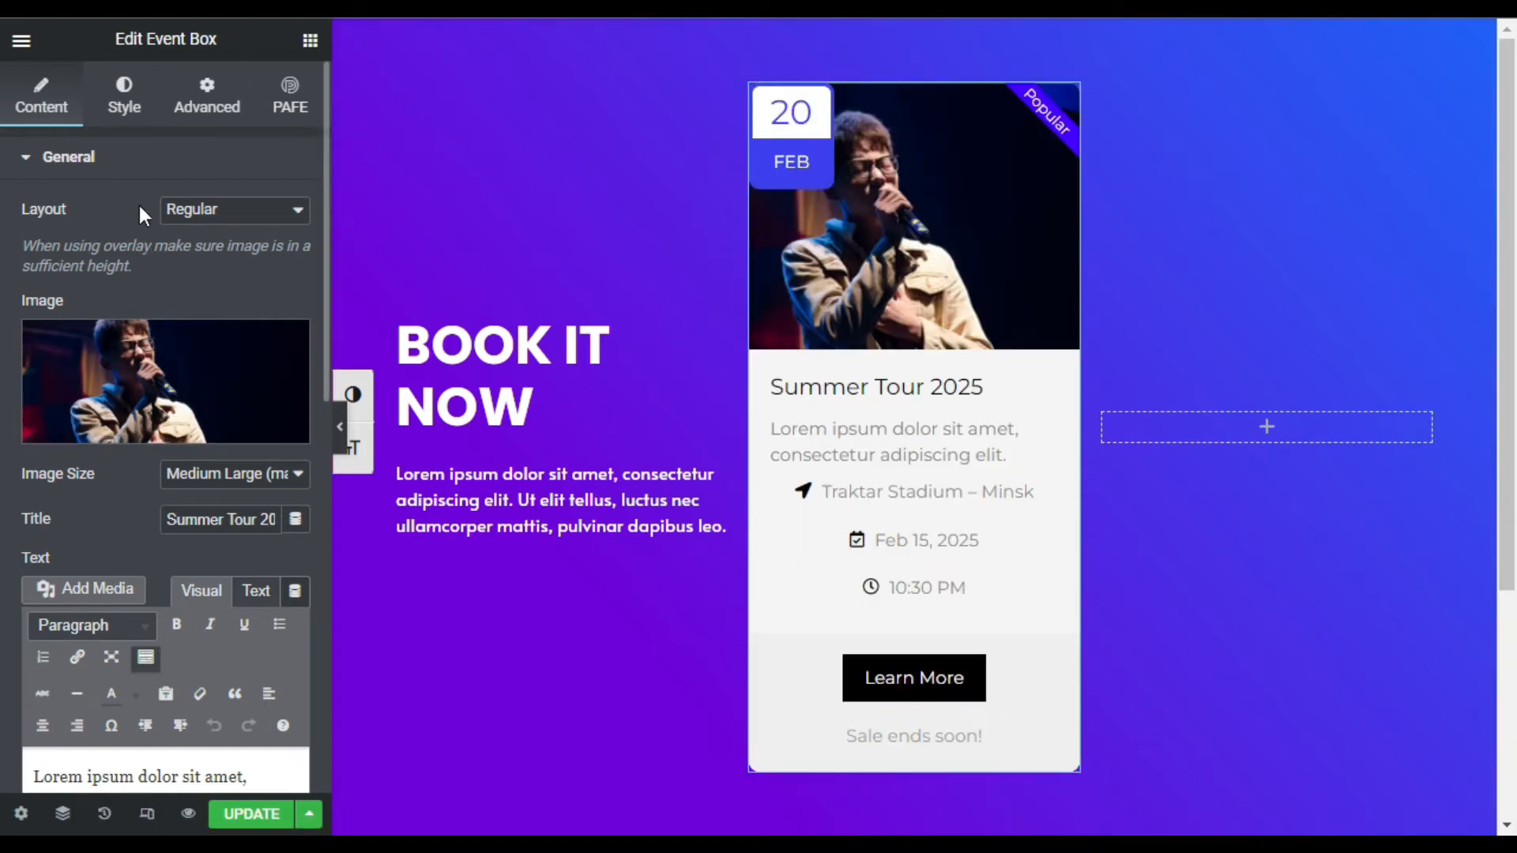
pyautogui.click(209, 210)
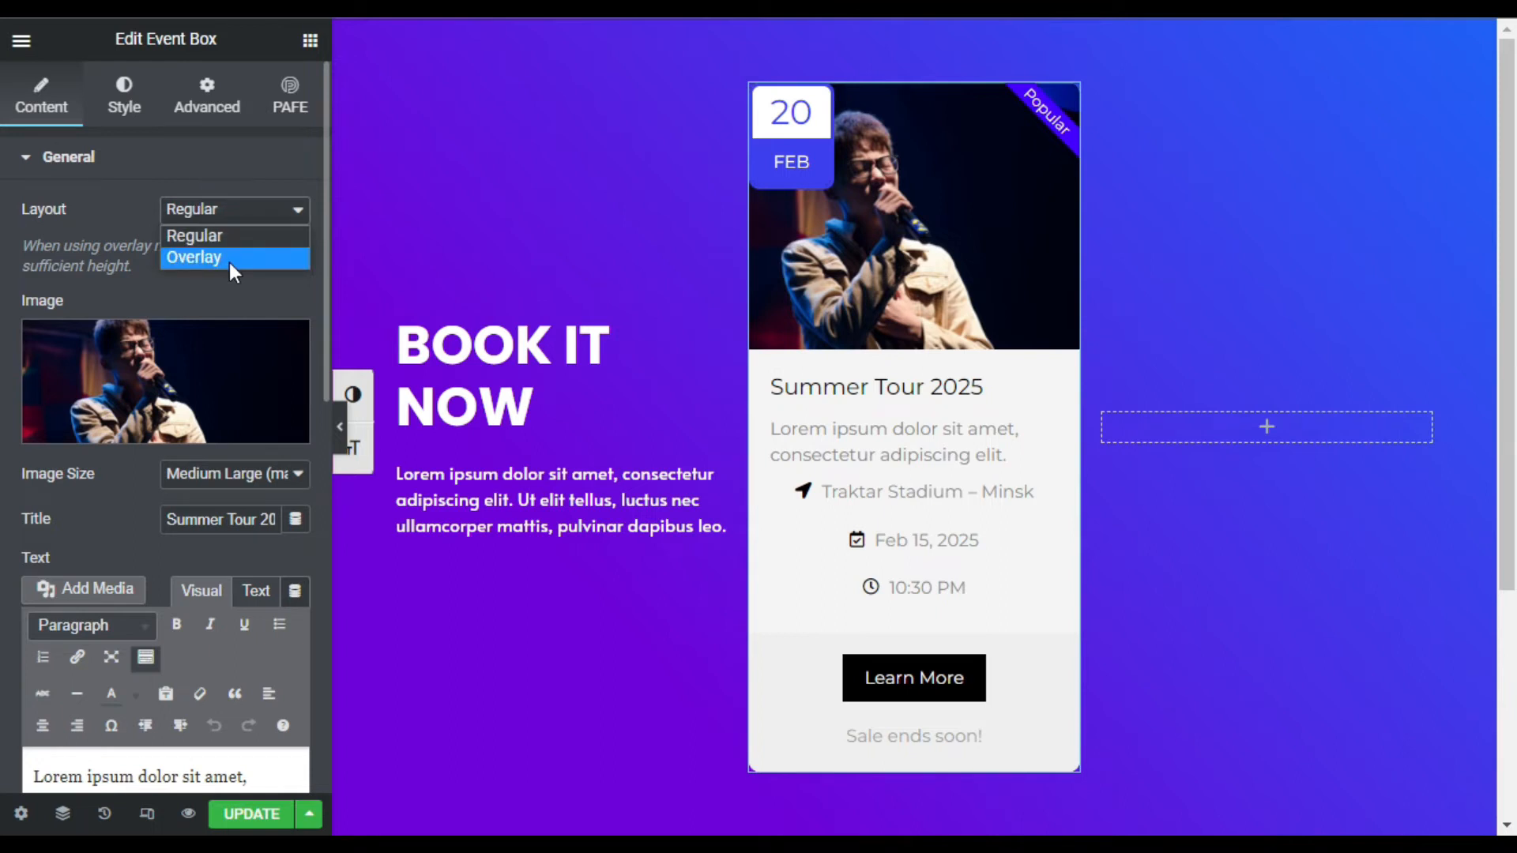
# Step: Try the Overlay layout on the event card, then return it to Regular
pyautogui.click(230, 264)
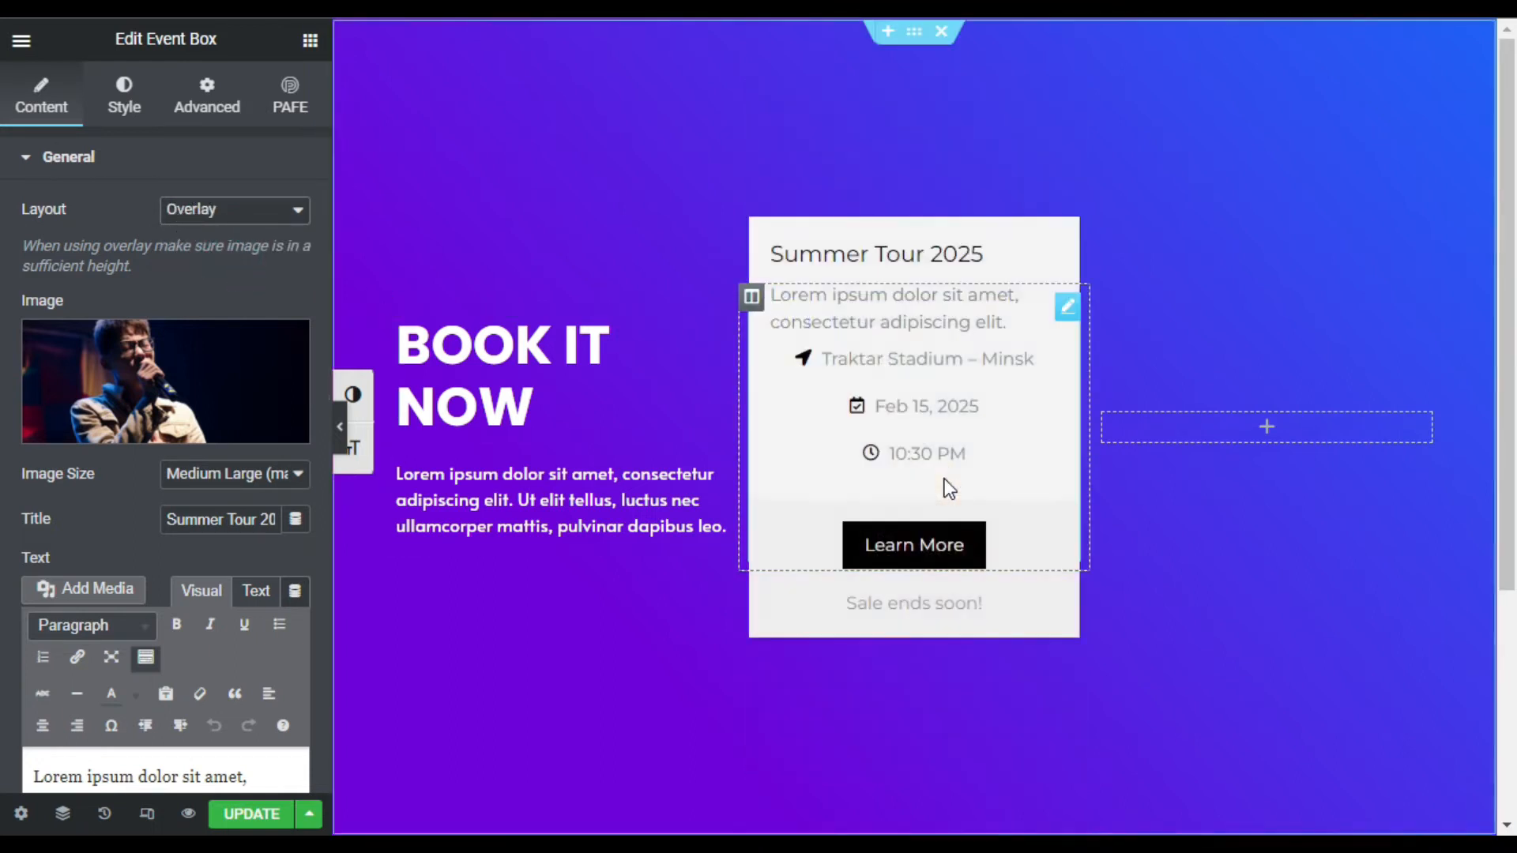
pyautogui.moveTo(906, 463)
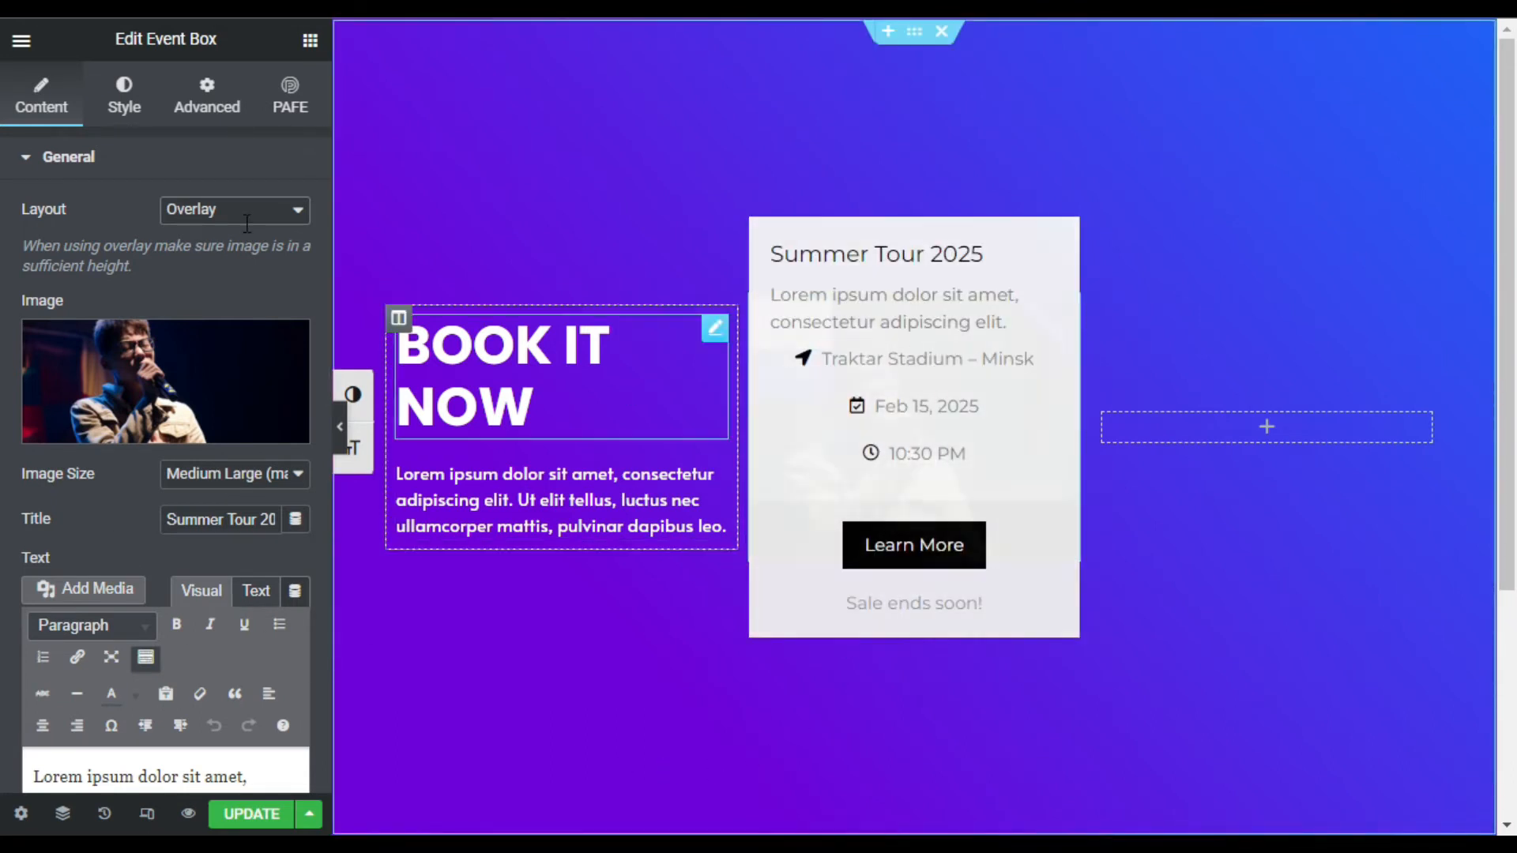
pyautogui.click(202, 210)
pyautogui.click(236, 241)
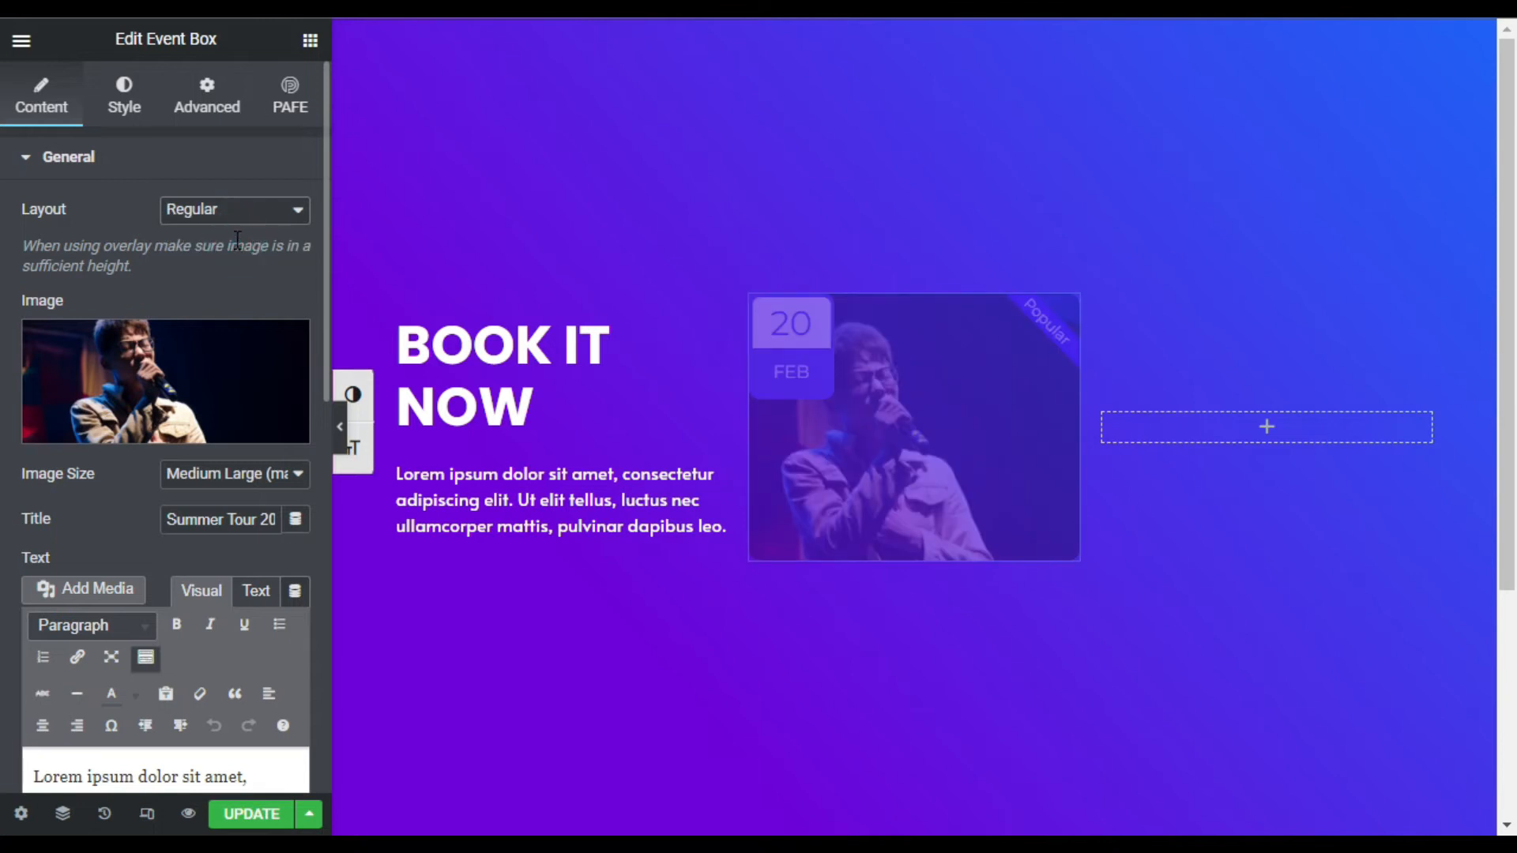
# Step: Replace the card image with the photo of the woman in headphones
pyautogui.click(164, 428)
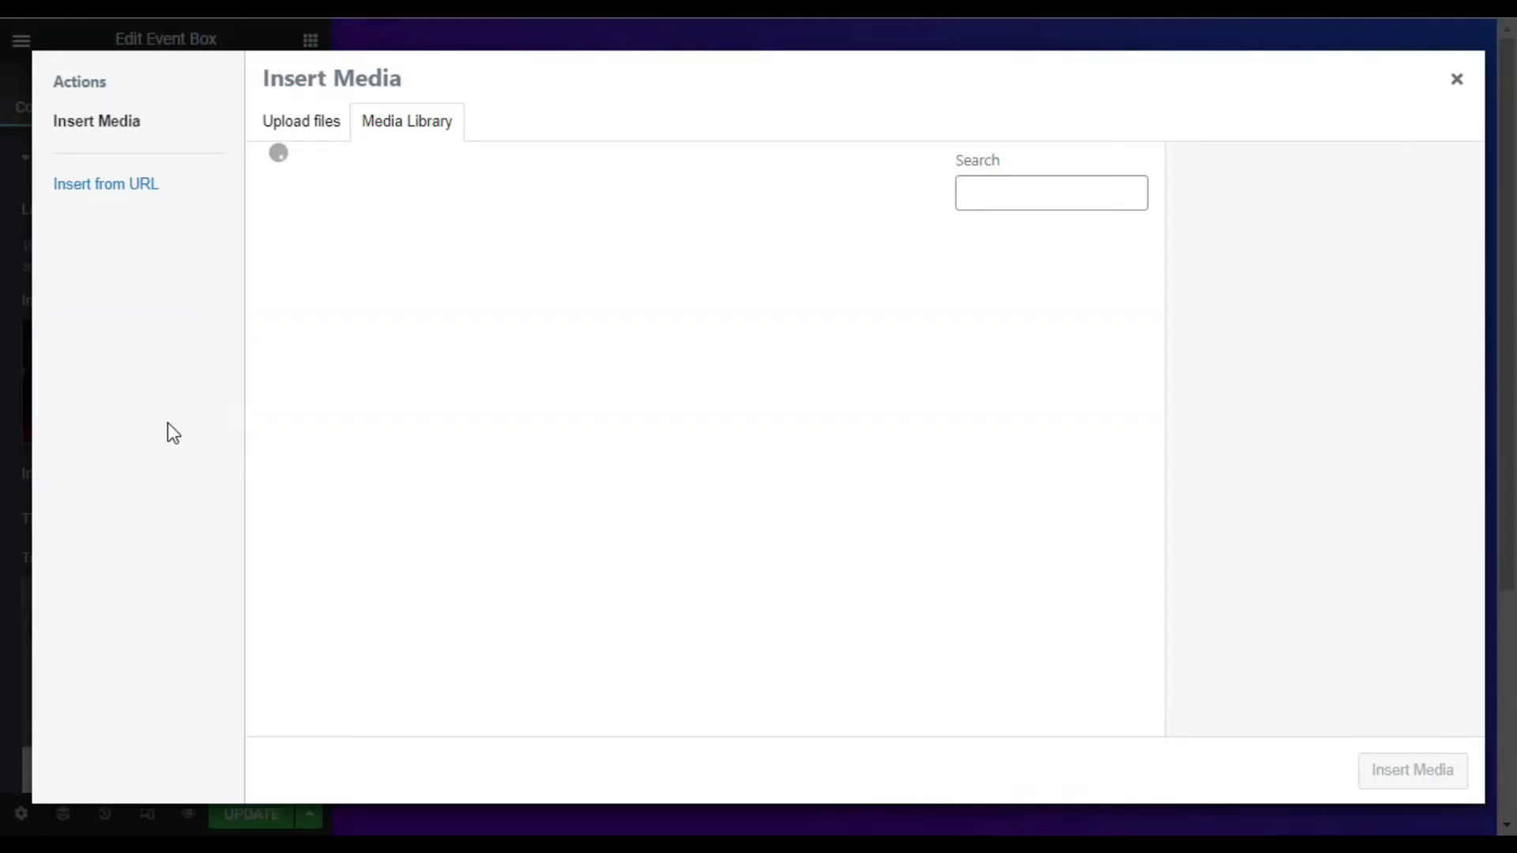
pyautogui.click(446, 290)
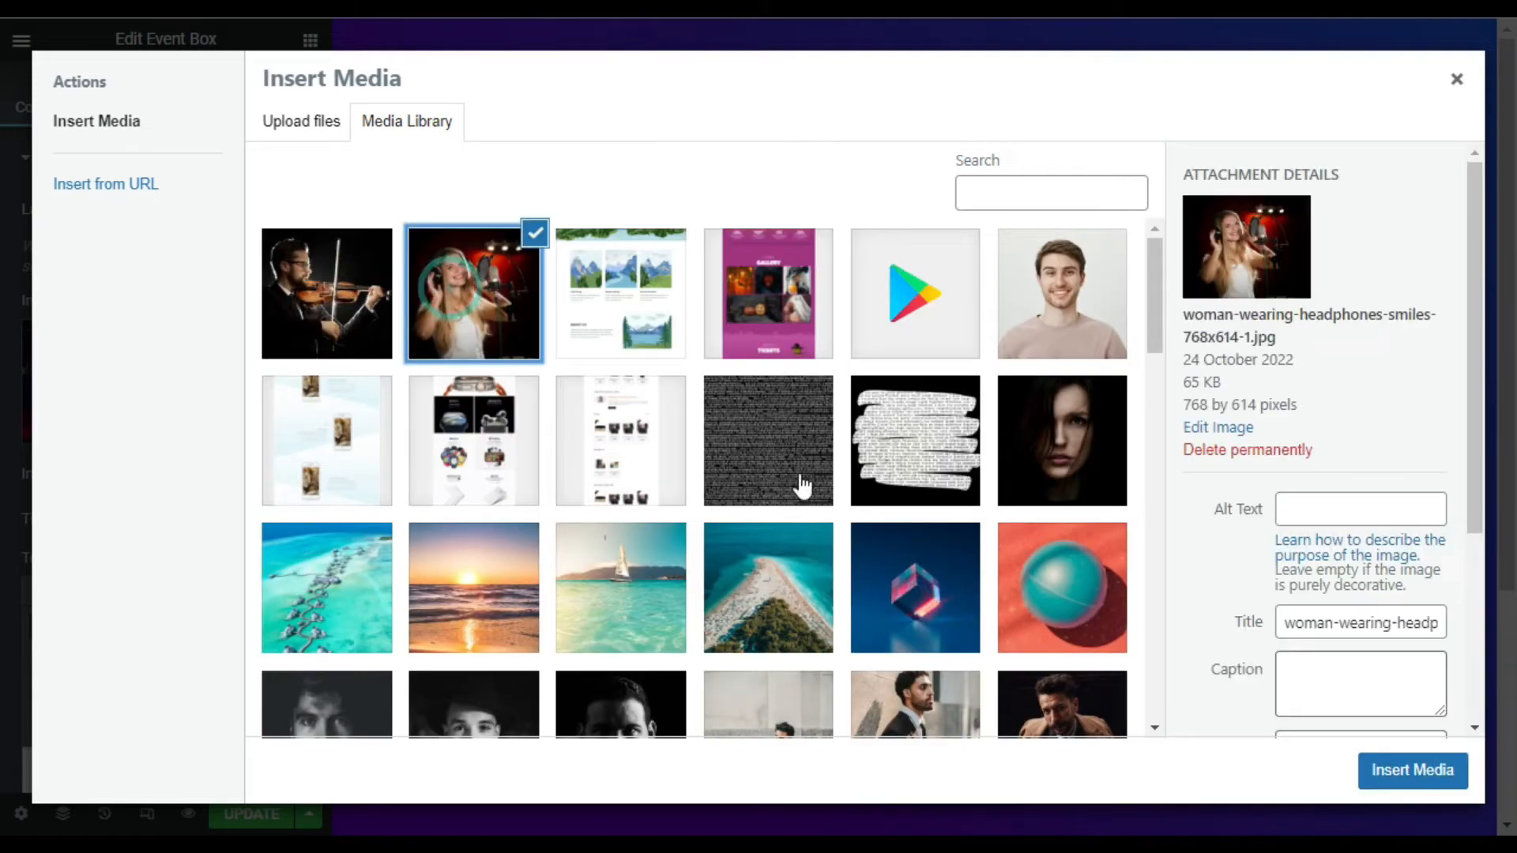
pyautogui.click(1424, 776)
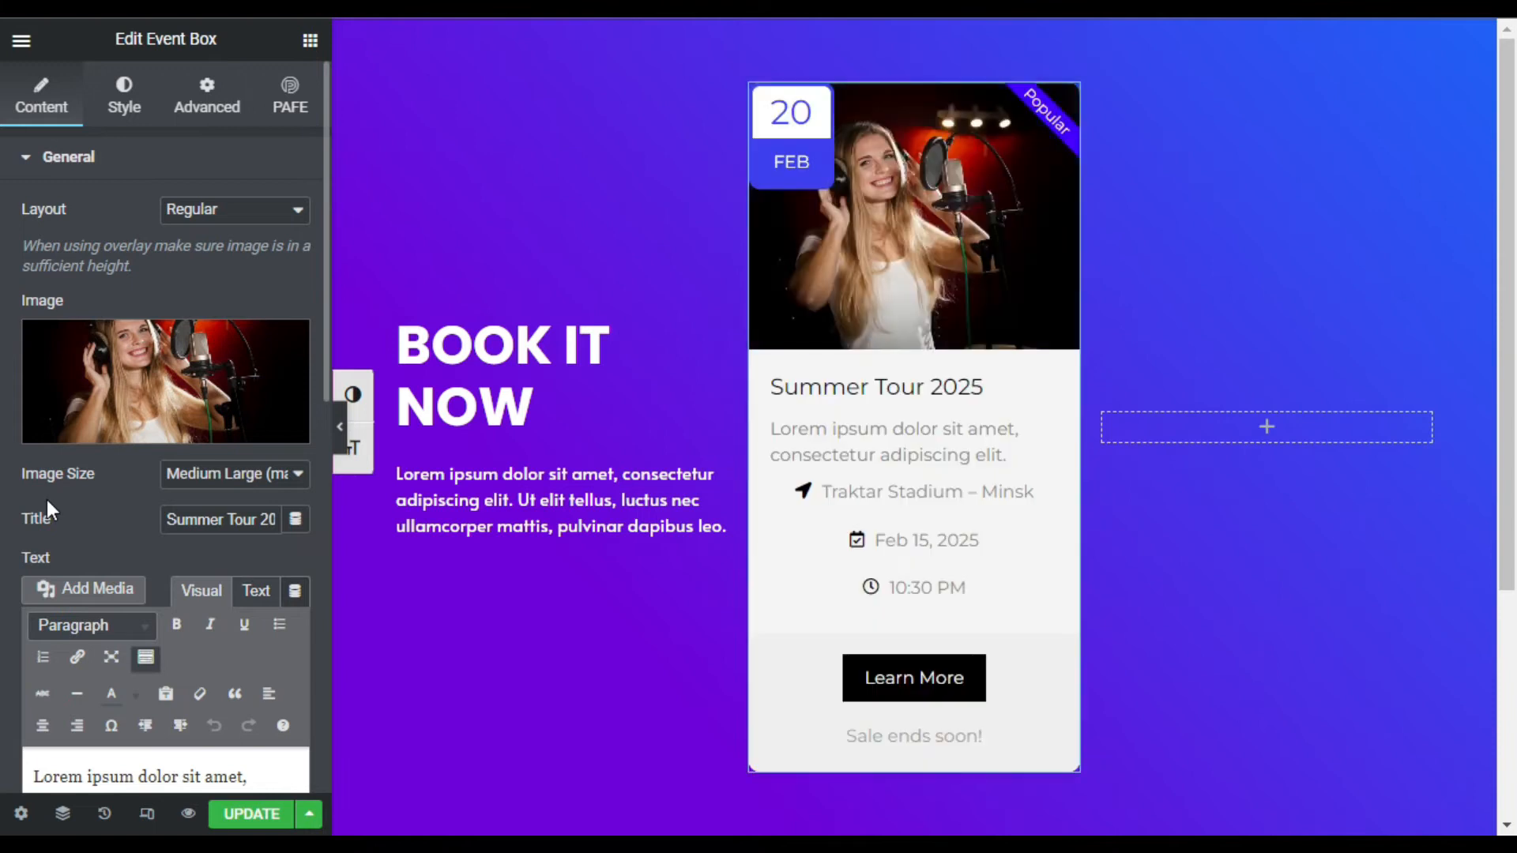
# Step: Copy 'Martina Vocal' from the reference page and paste it as the card title
pyautogui.scroll(-2, 45, 499)
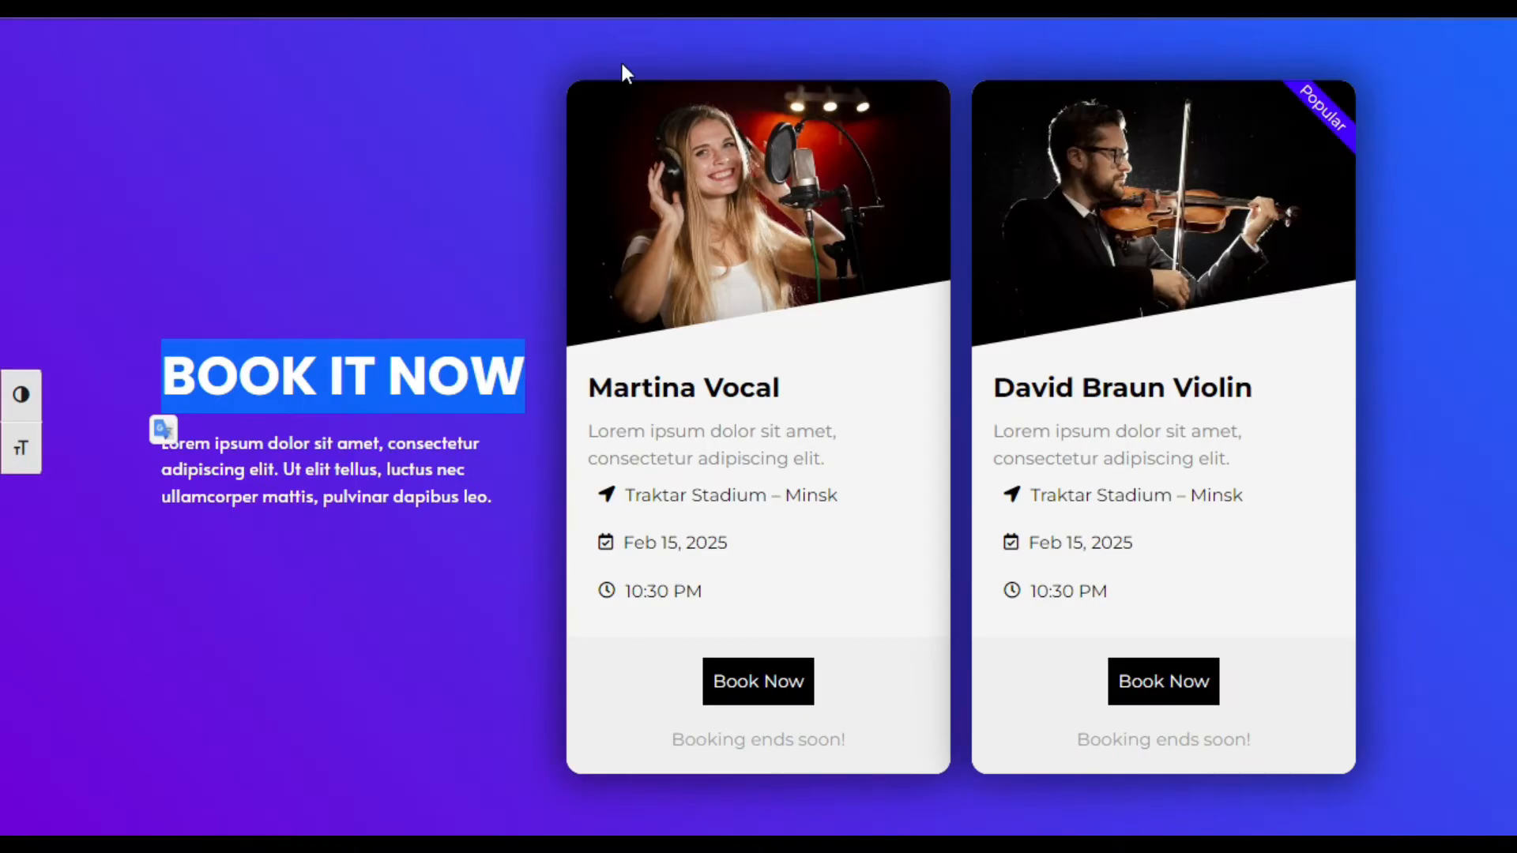
pyautogui.click(381, 470)
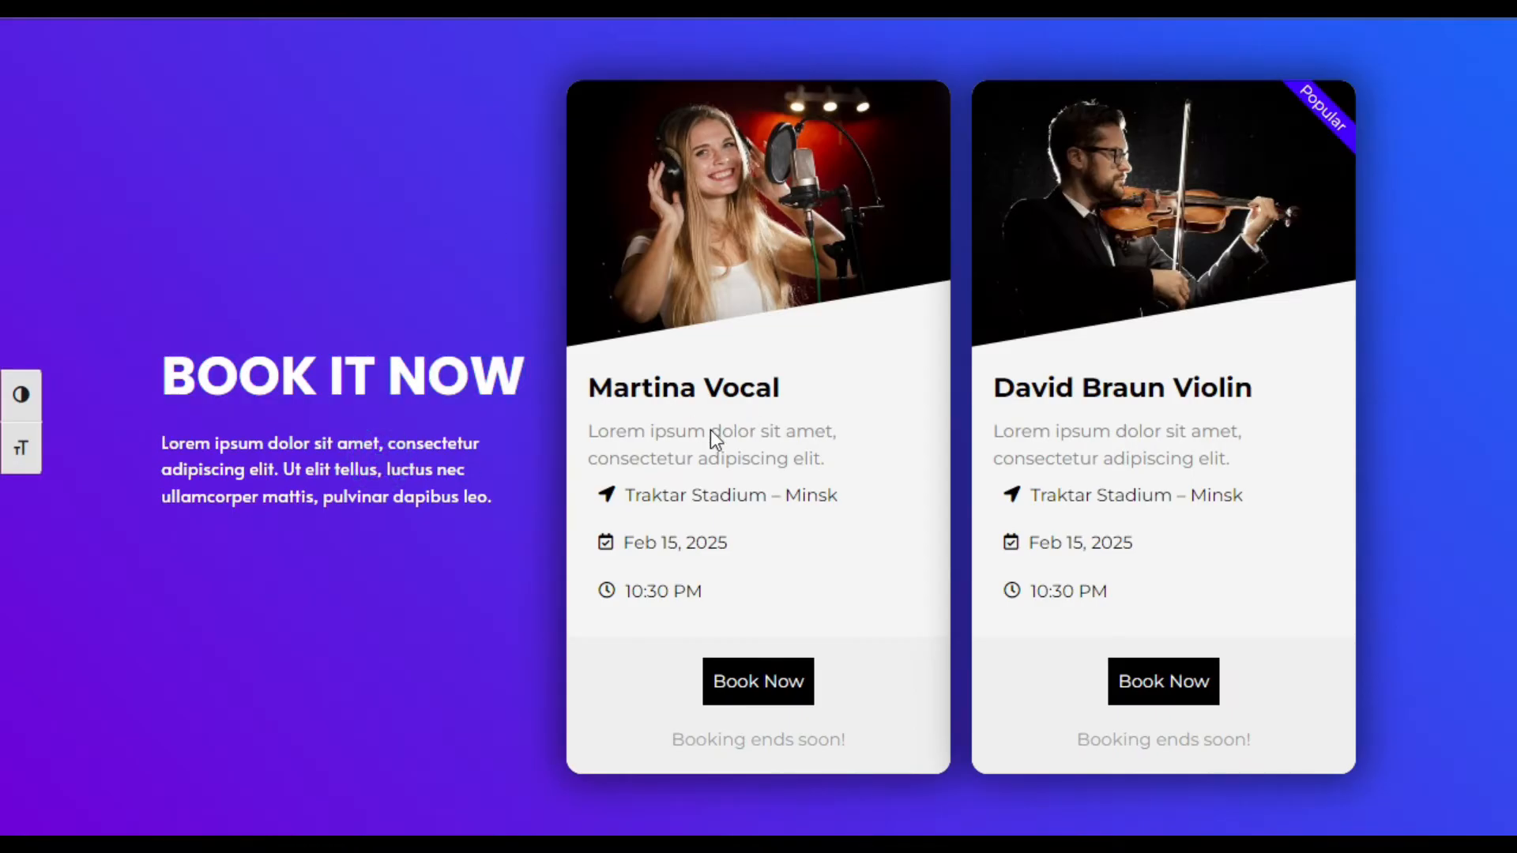
pyautogui.moveTo(594, 395); pyautogui.dragTo(813, 403)
pyautogui.rightClick(738, 402)
pyautogui.click(743, 404)
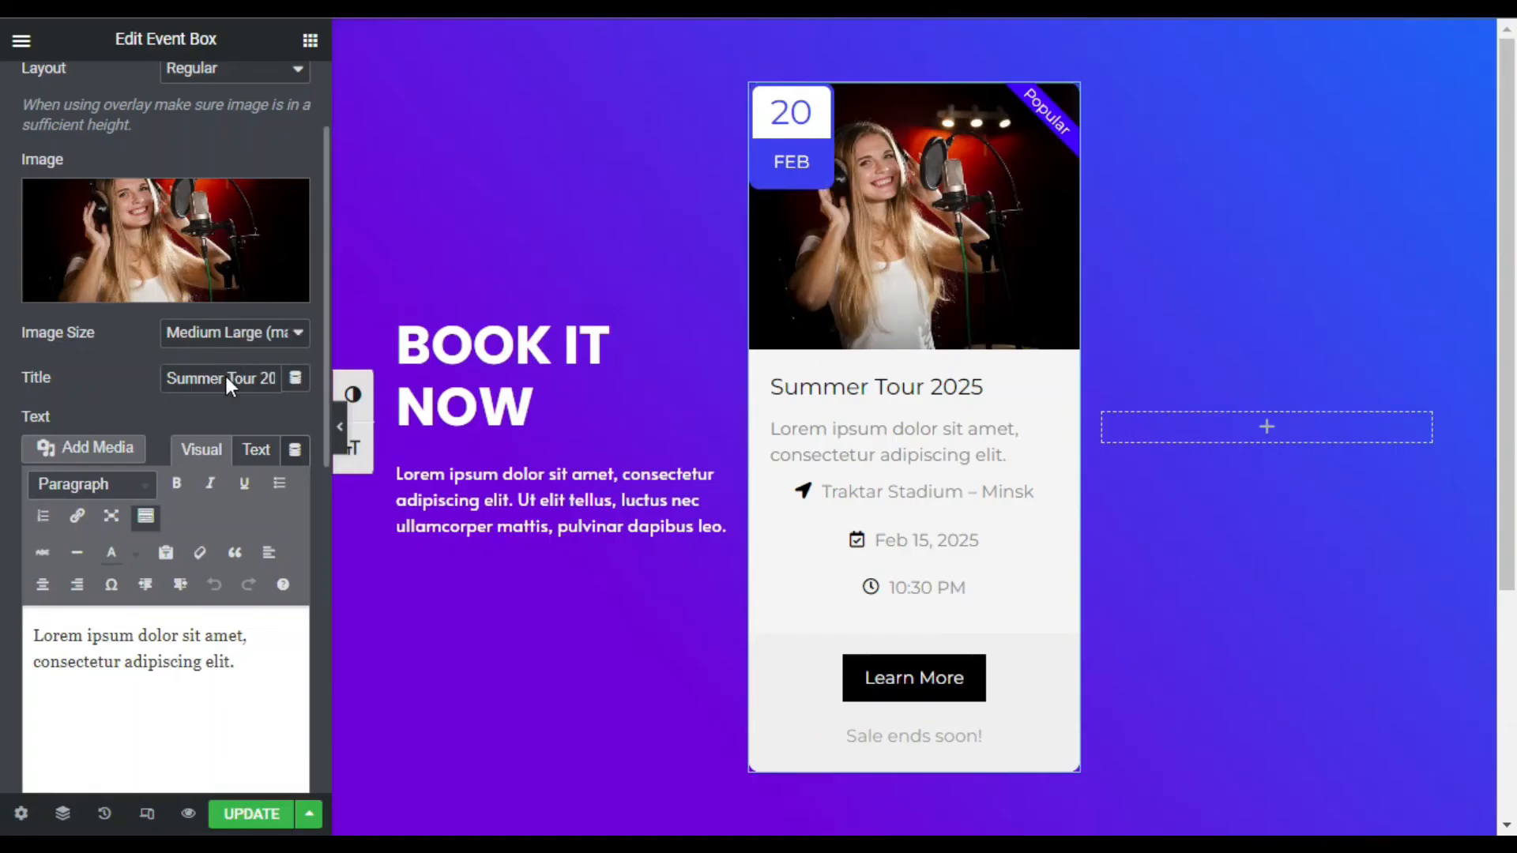
pyautogui.tripleClick(228, 378)
pyautogui.hotkey('ctrl', 'v')
# Step: Change the card's button text from Learn More to 'Book Now'
pyautogui.scroll(-3, 118, 443)
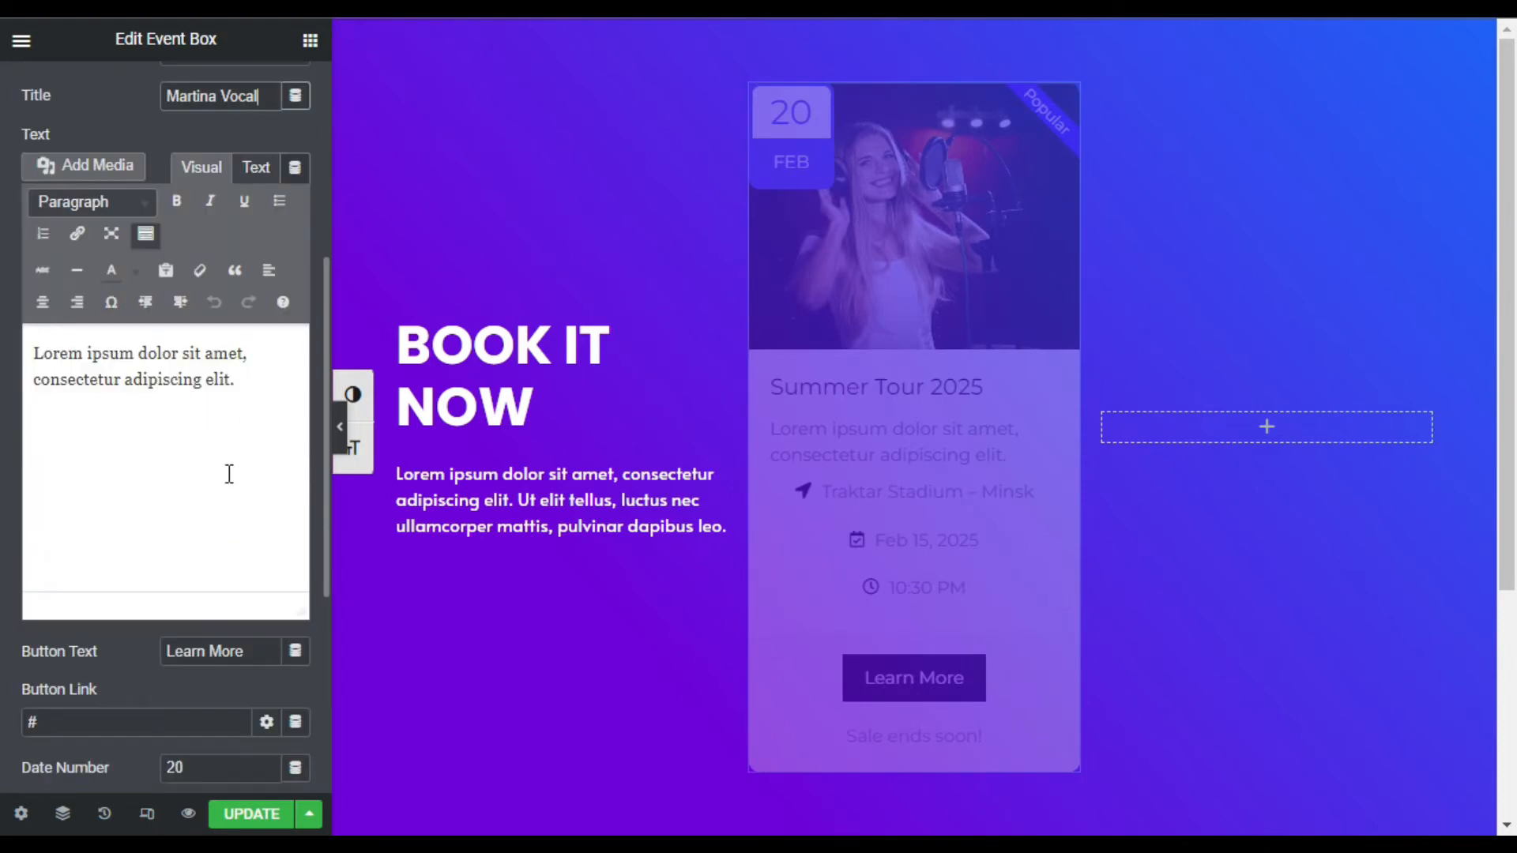
pyautogui.scroll(-2, 182, 624)
pyautogui.moveTo(260, 512); pyautogui.dragTo(131, 512)
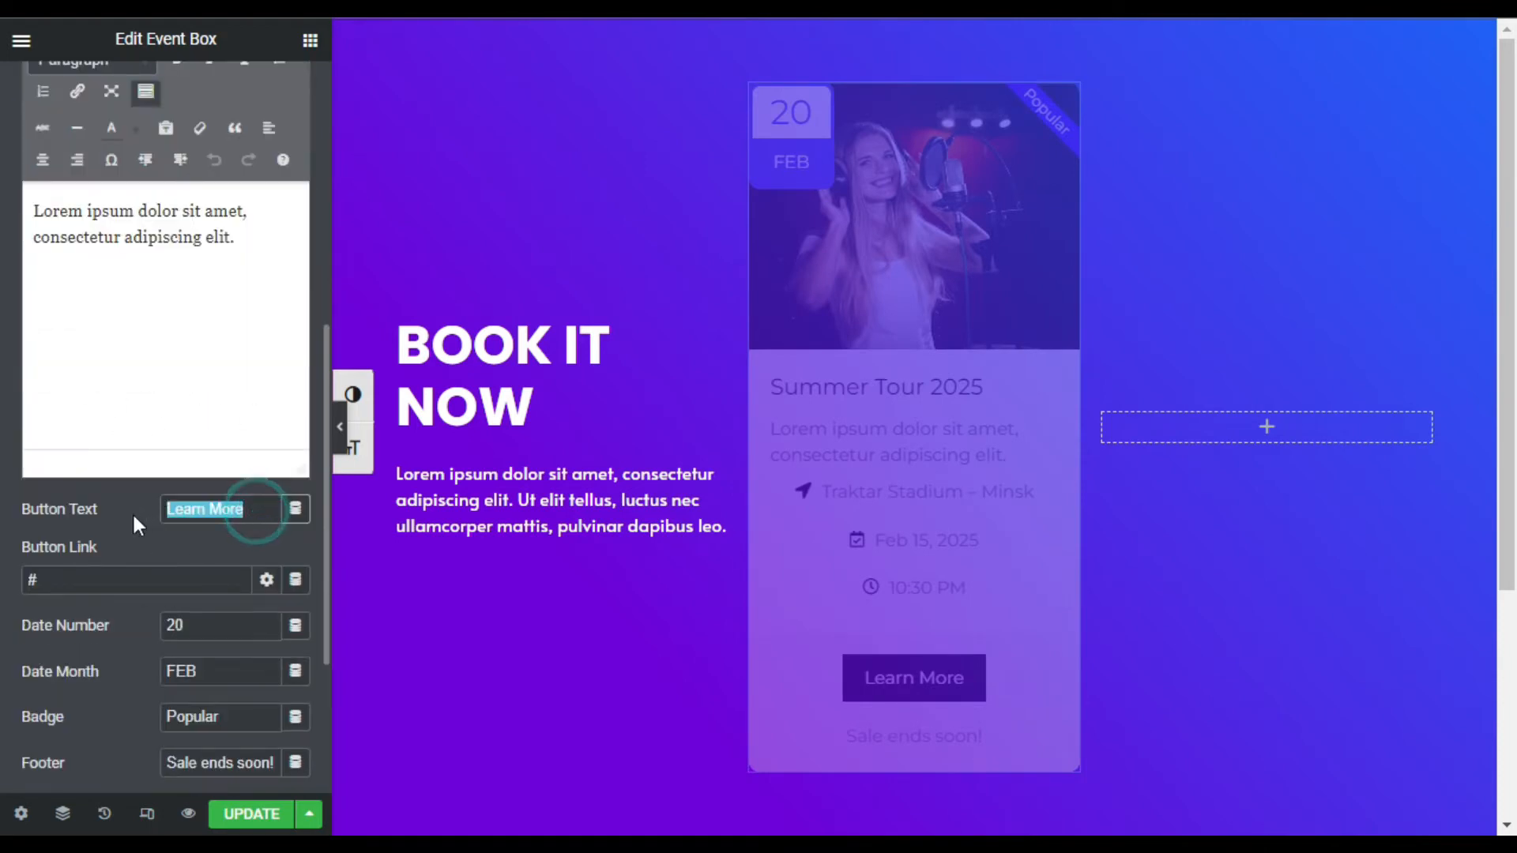
pyautogui.write('B')
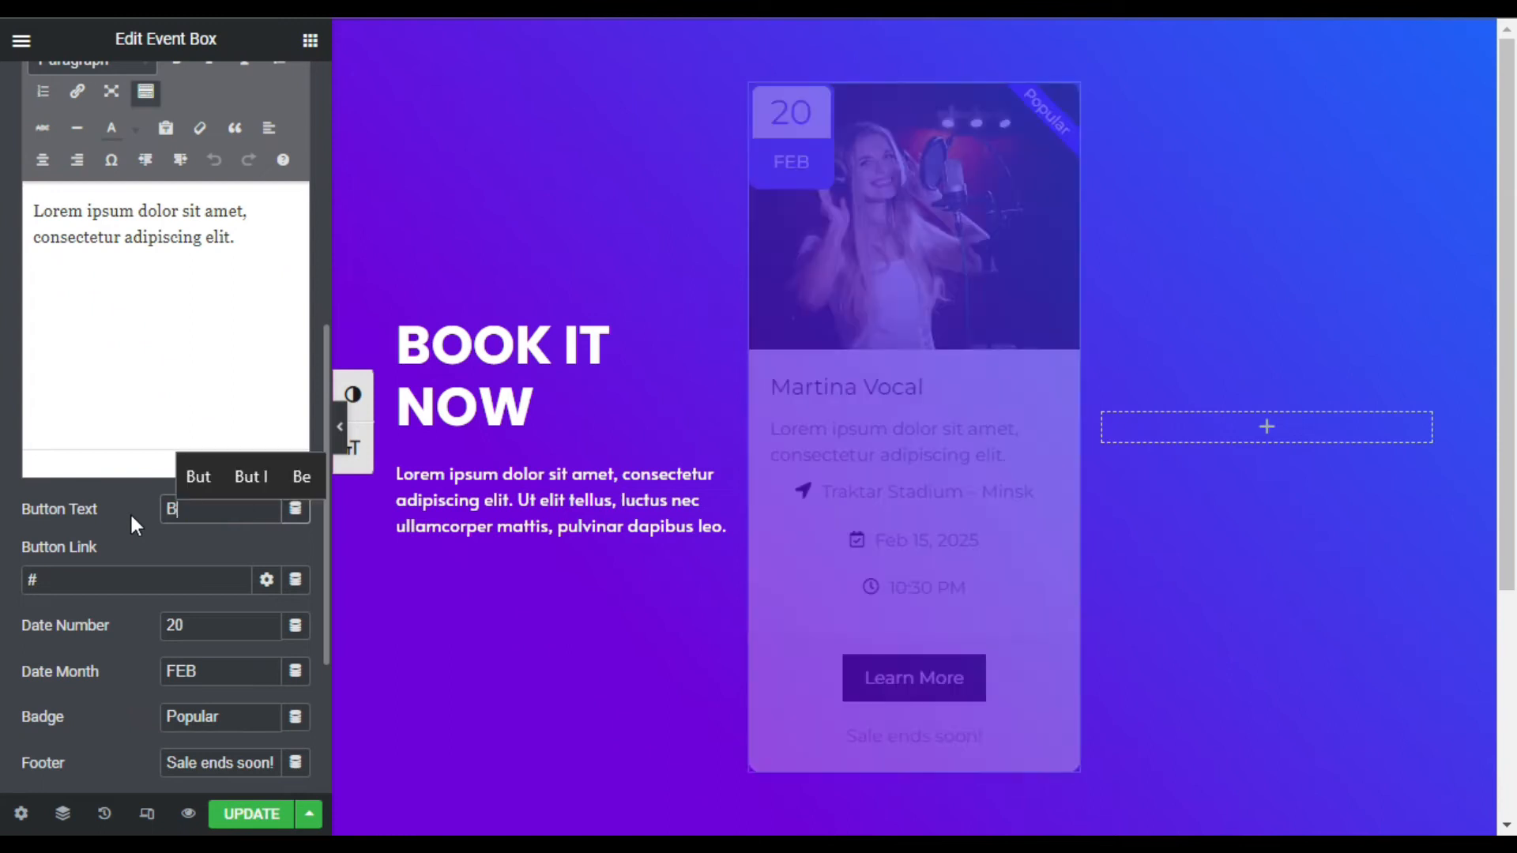
pyautogui.write('ook Now')
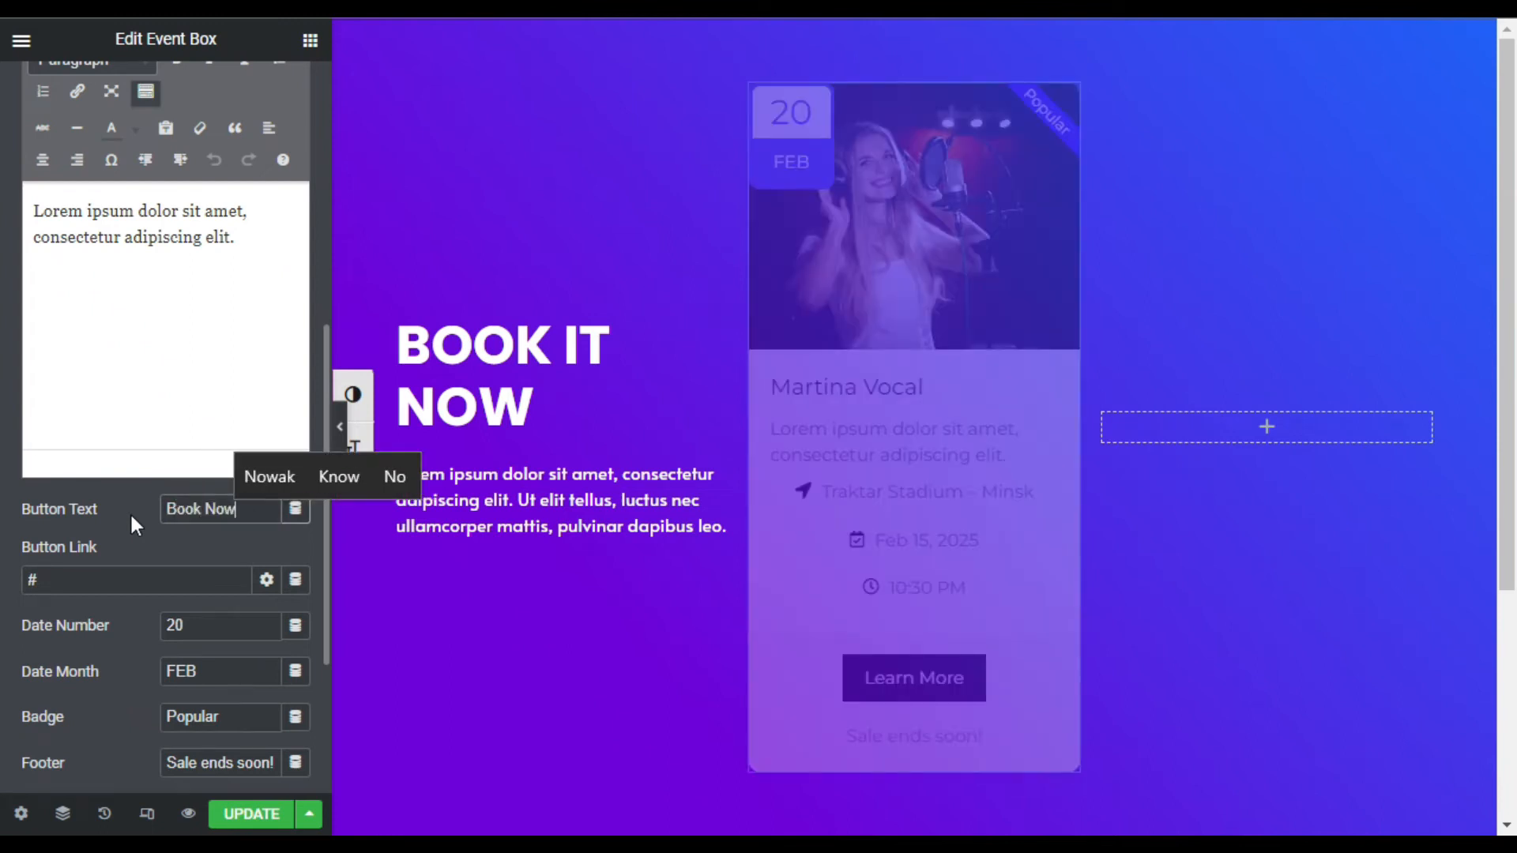
# Step: Delete the Popular badge and the 'Sale ends soon!' footer text
pyautogui.scroll(-3, 108, 531)
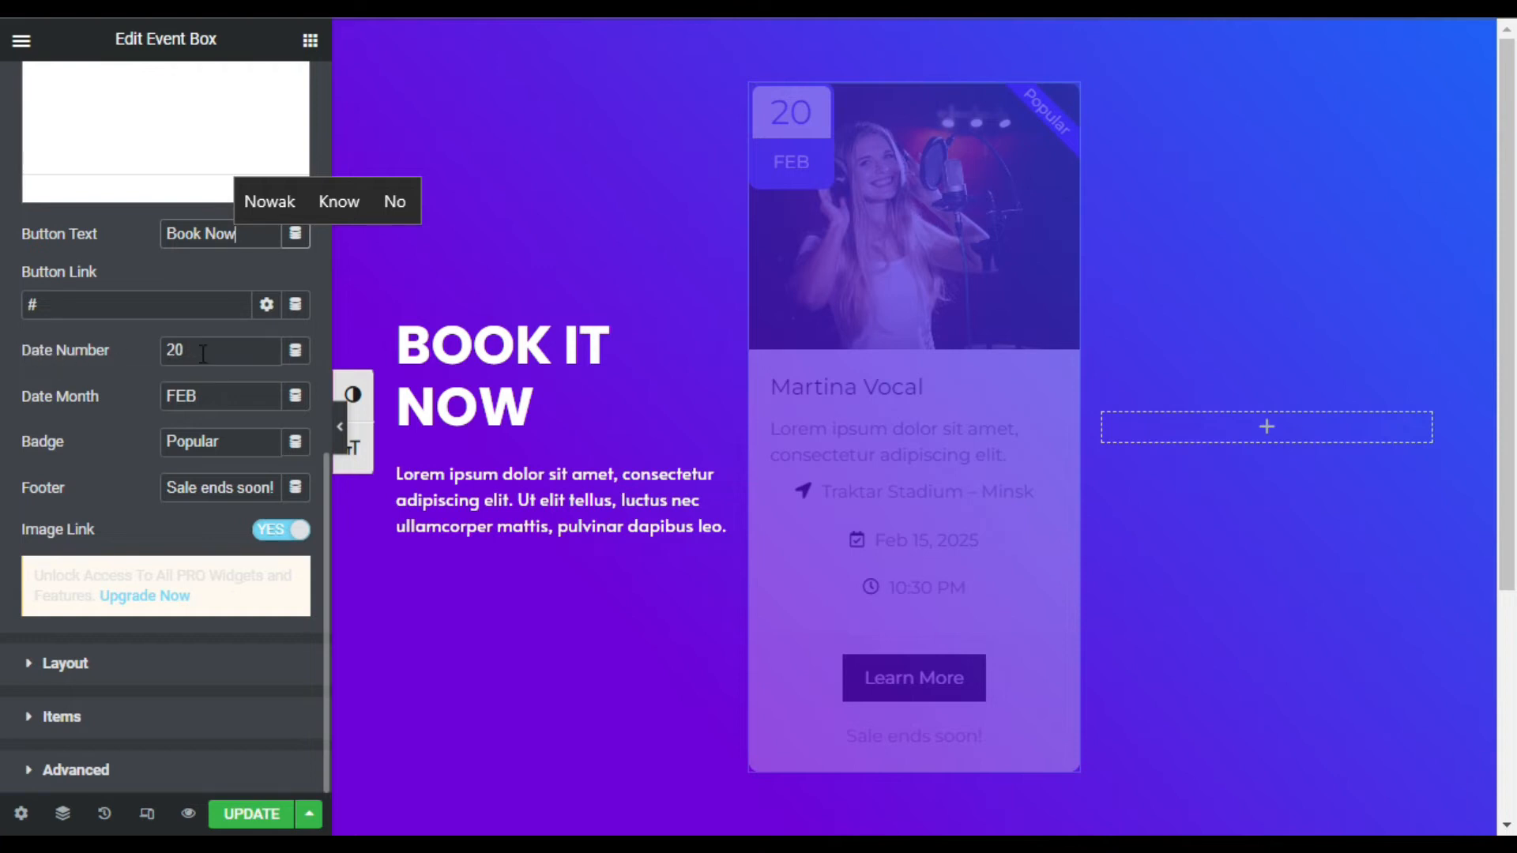
pyautogui.click(196, 406)
pyautogui.doubleClick(196, 405)
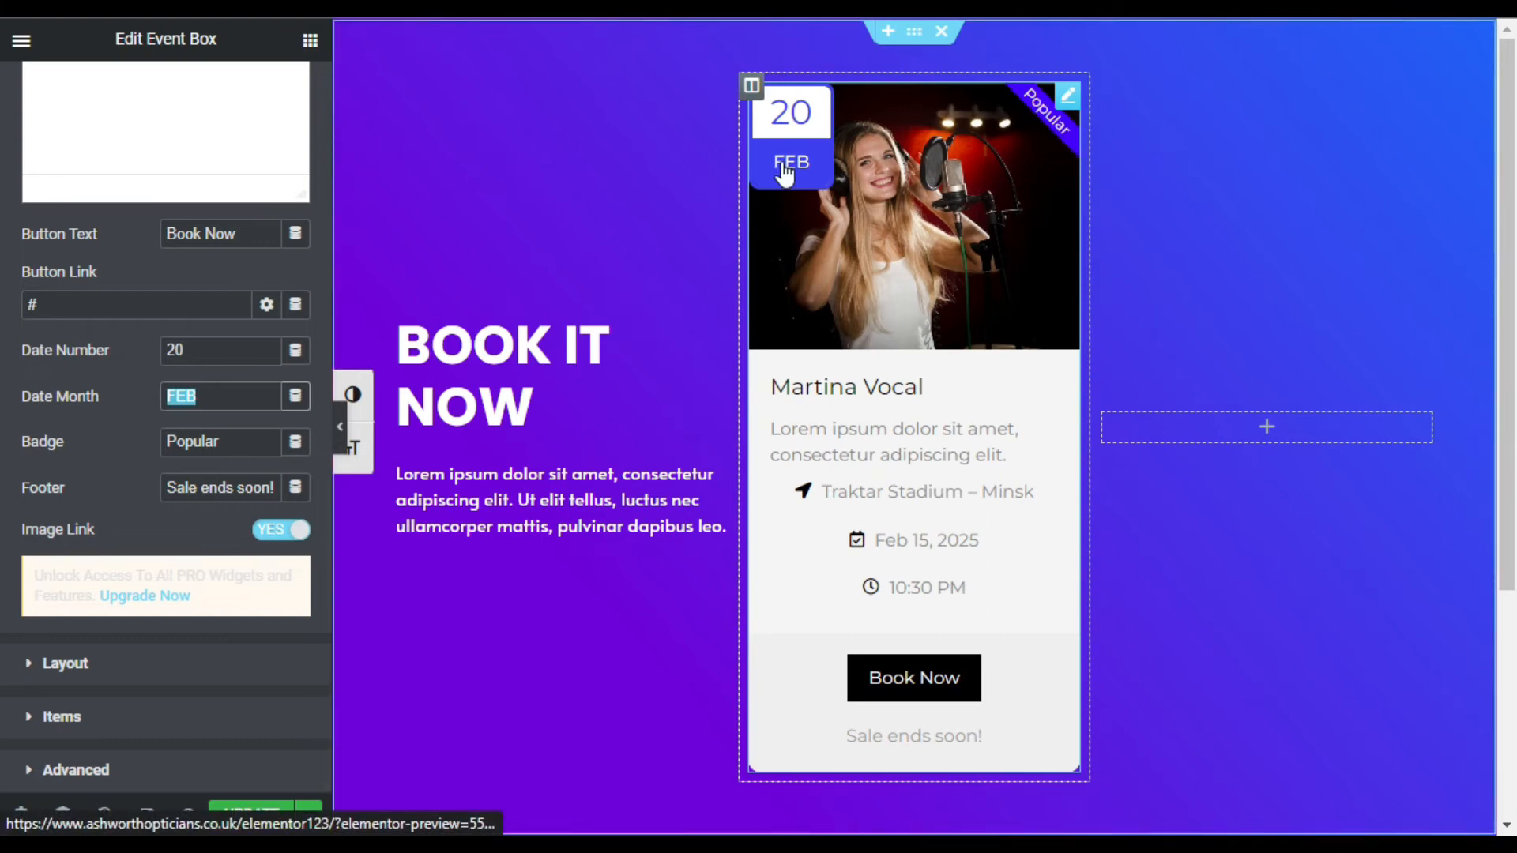
pyautogui.click(221, 442)
pyautogui.doubleClick(222, 441)
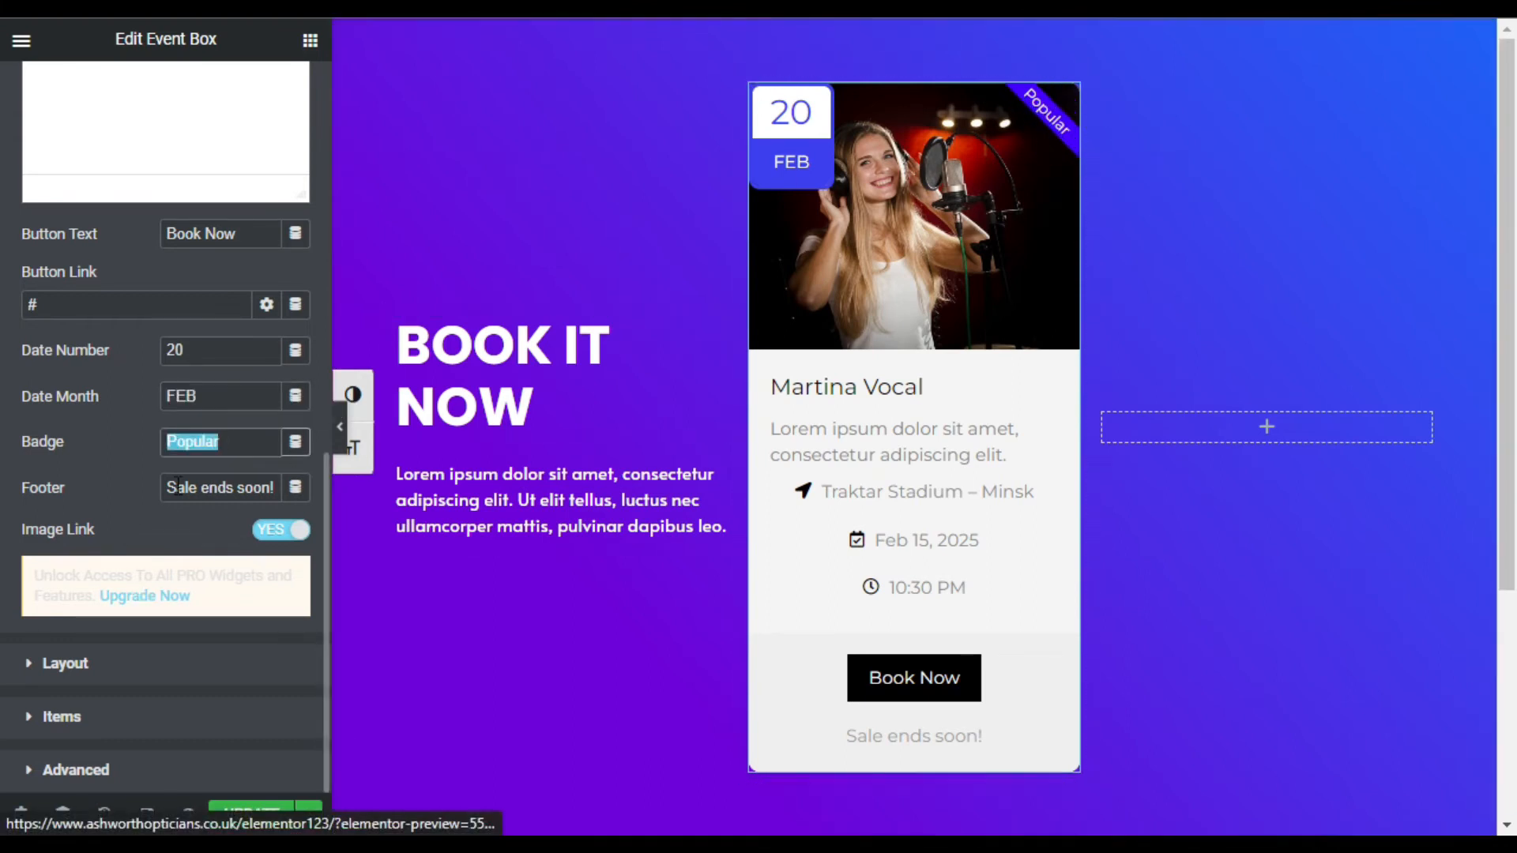
pyautogui.press('BackSpace')
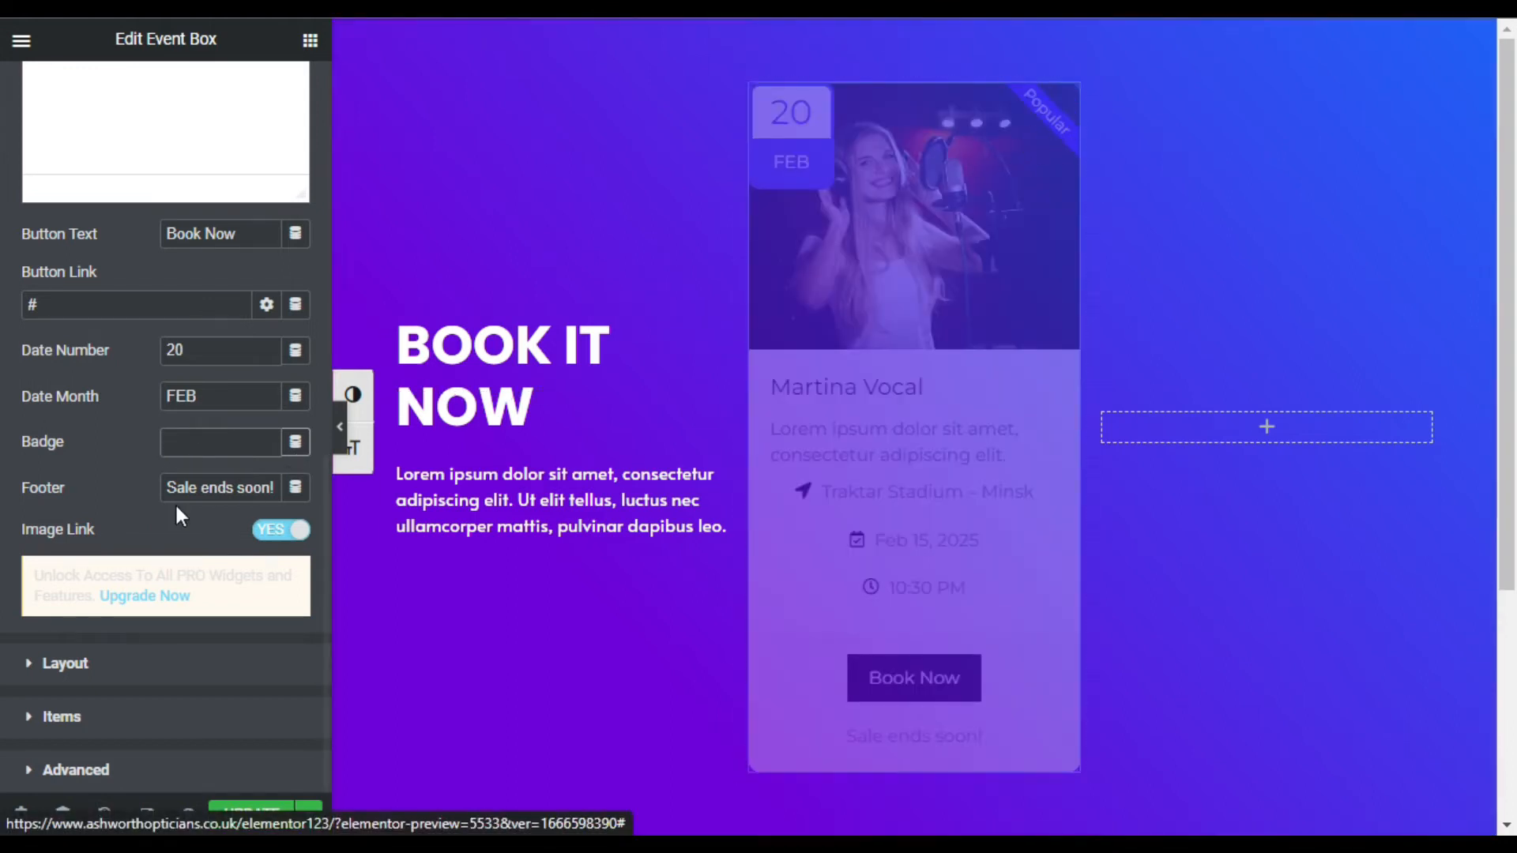
pyautogui.scroll(-2, 887, 684)
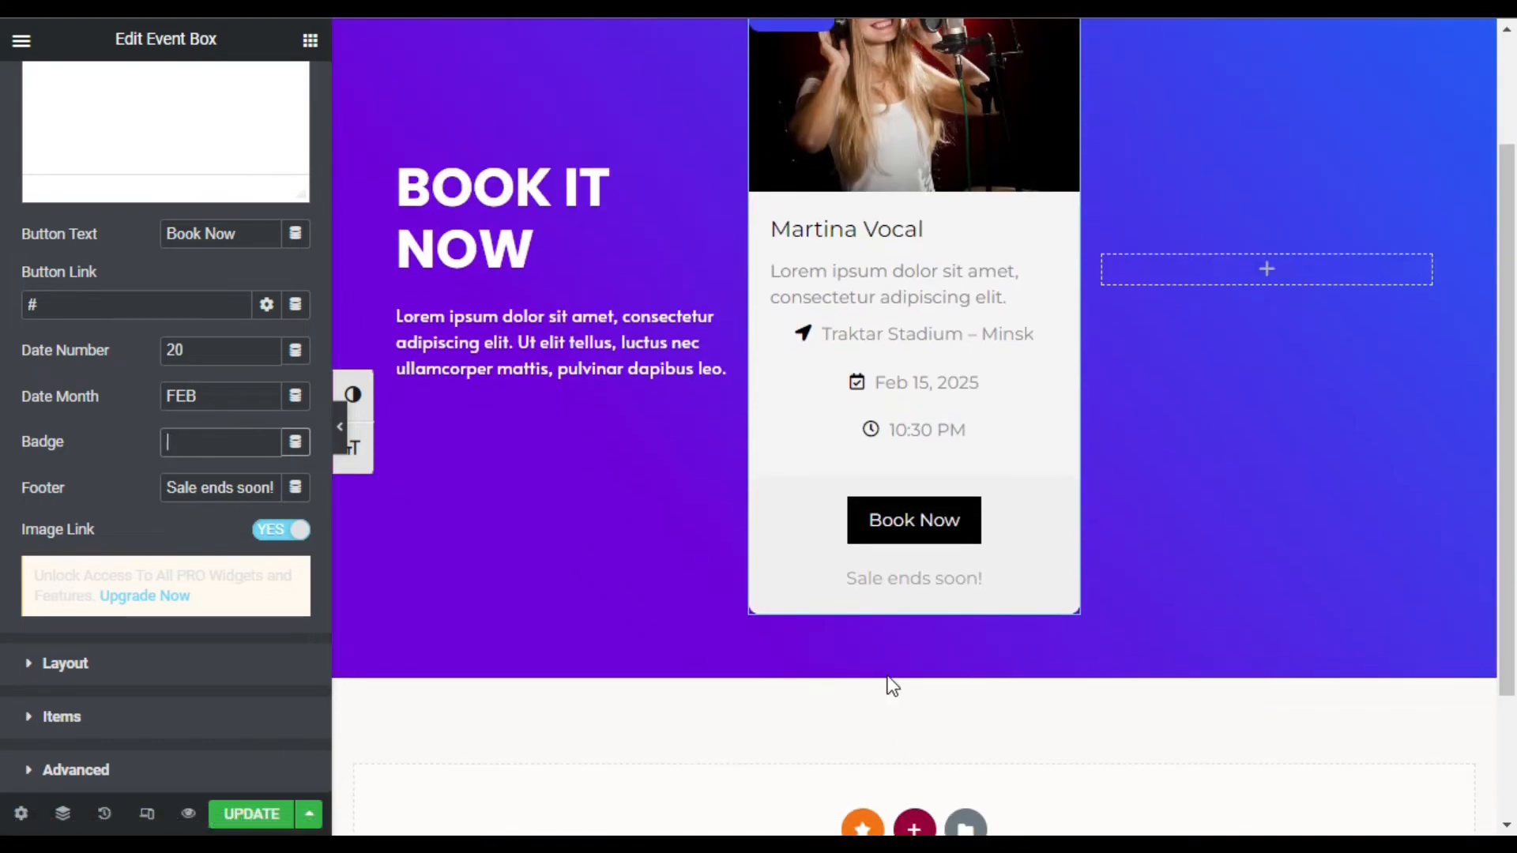
pyautogui.moveTo(853, 582); pyautogui.dragTo(858, 582)
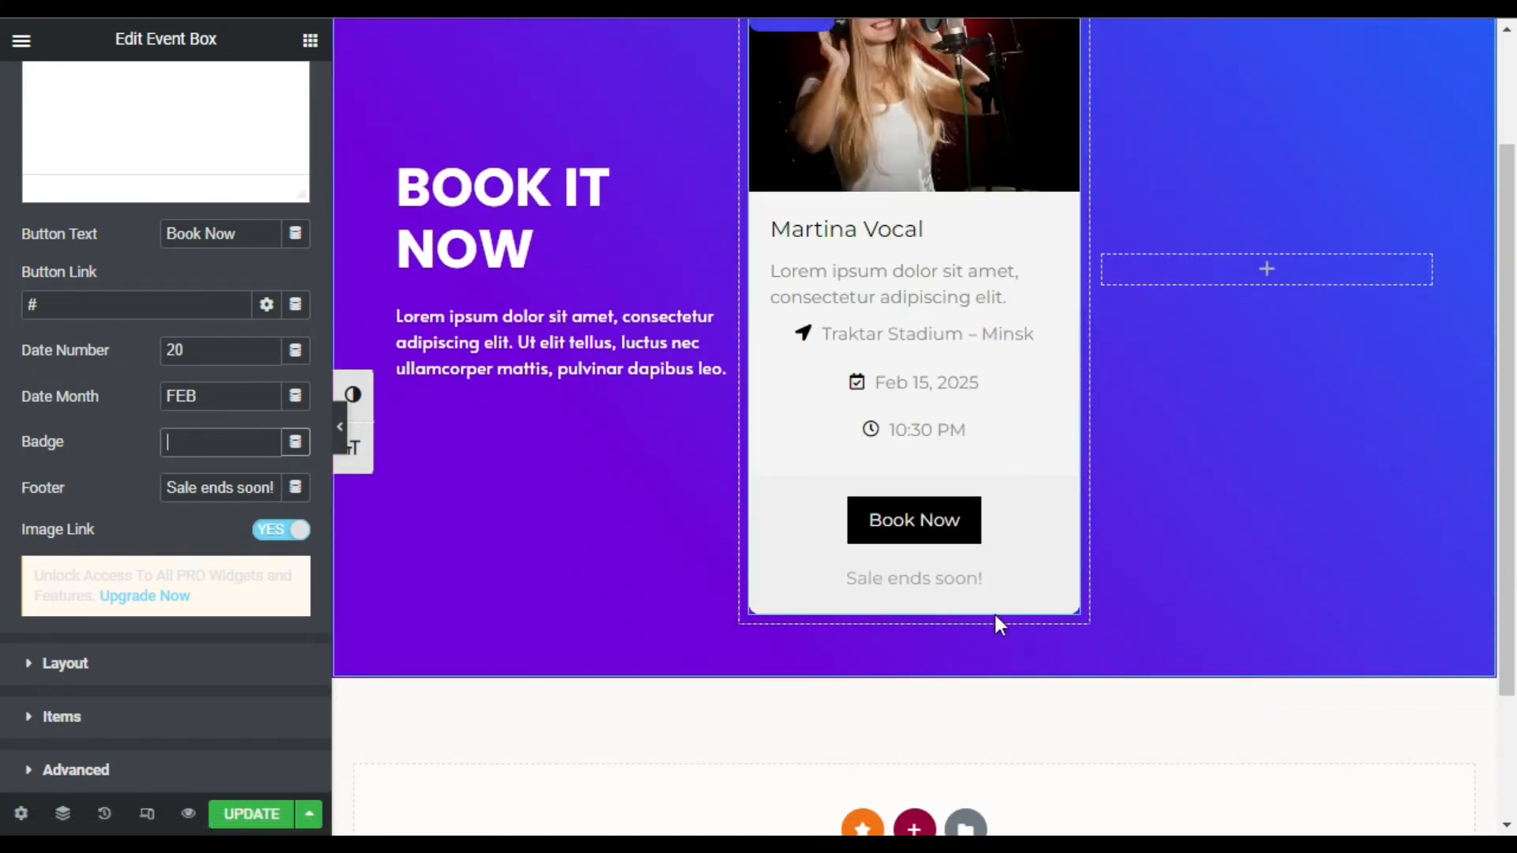
pyautogui.press('Tab')
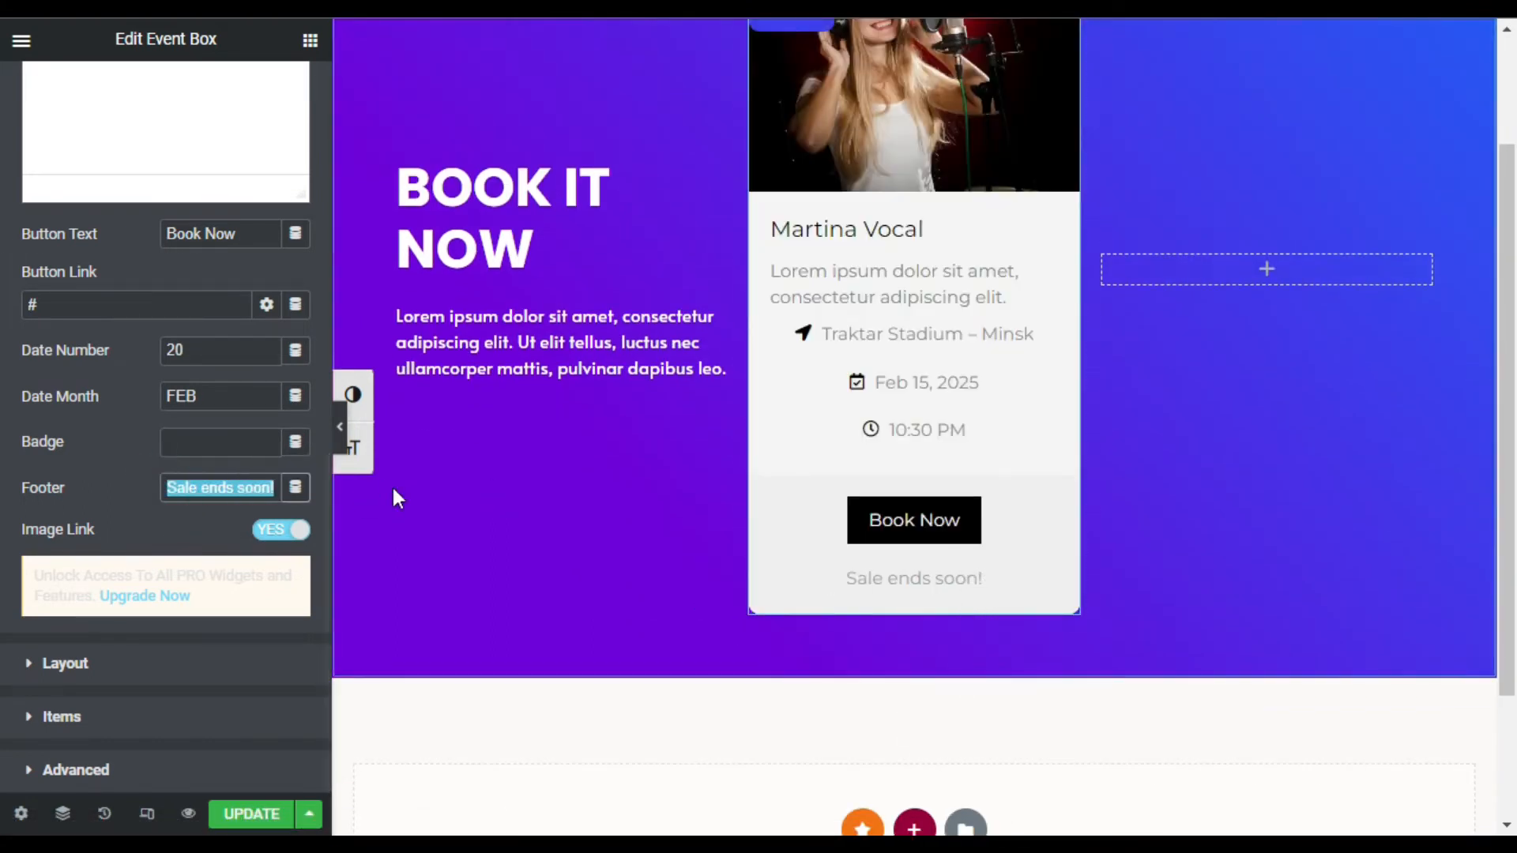
pyautogui.press('BackSpace')
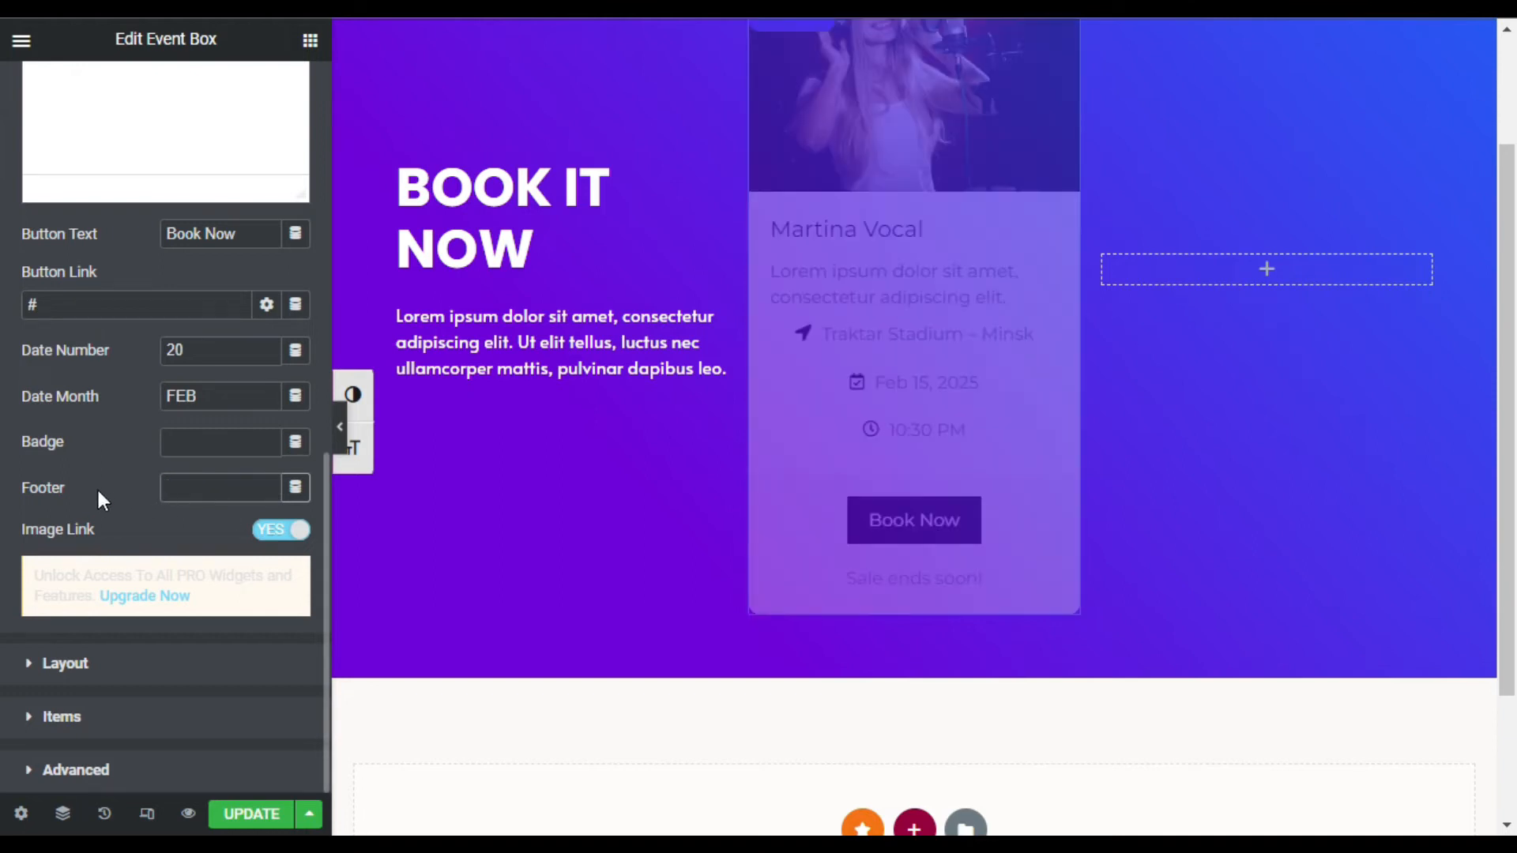
pyautogui.scroll(2, 979, 397)
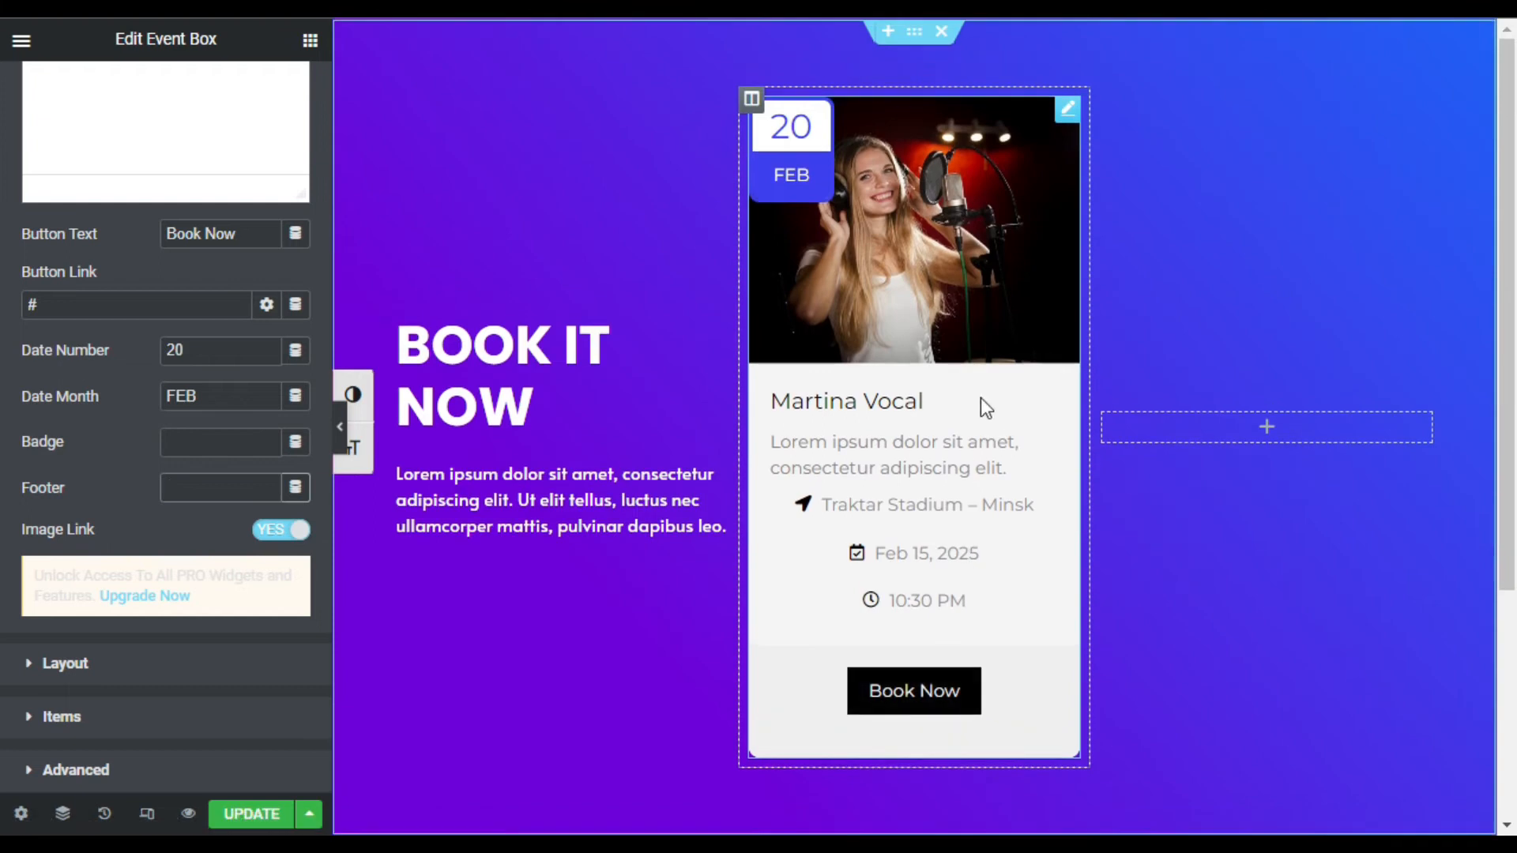
pyautogui.scroll(-2, 949, 605)
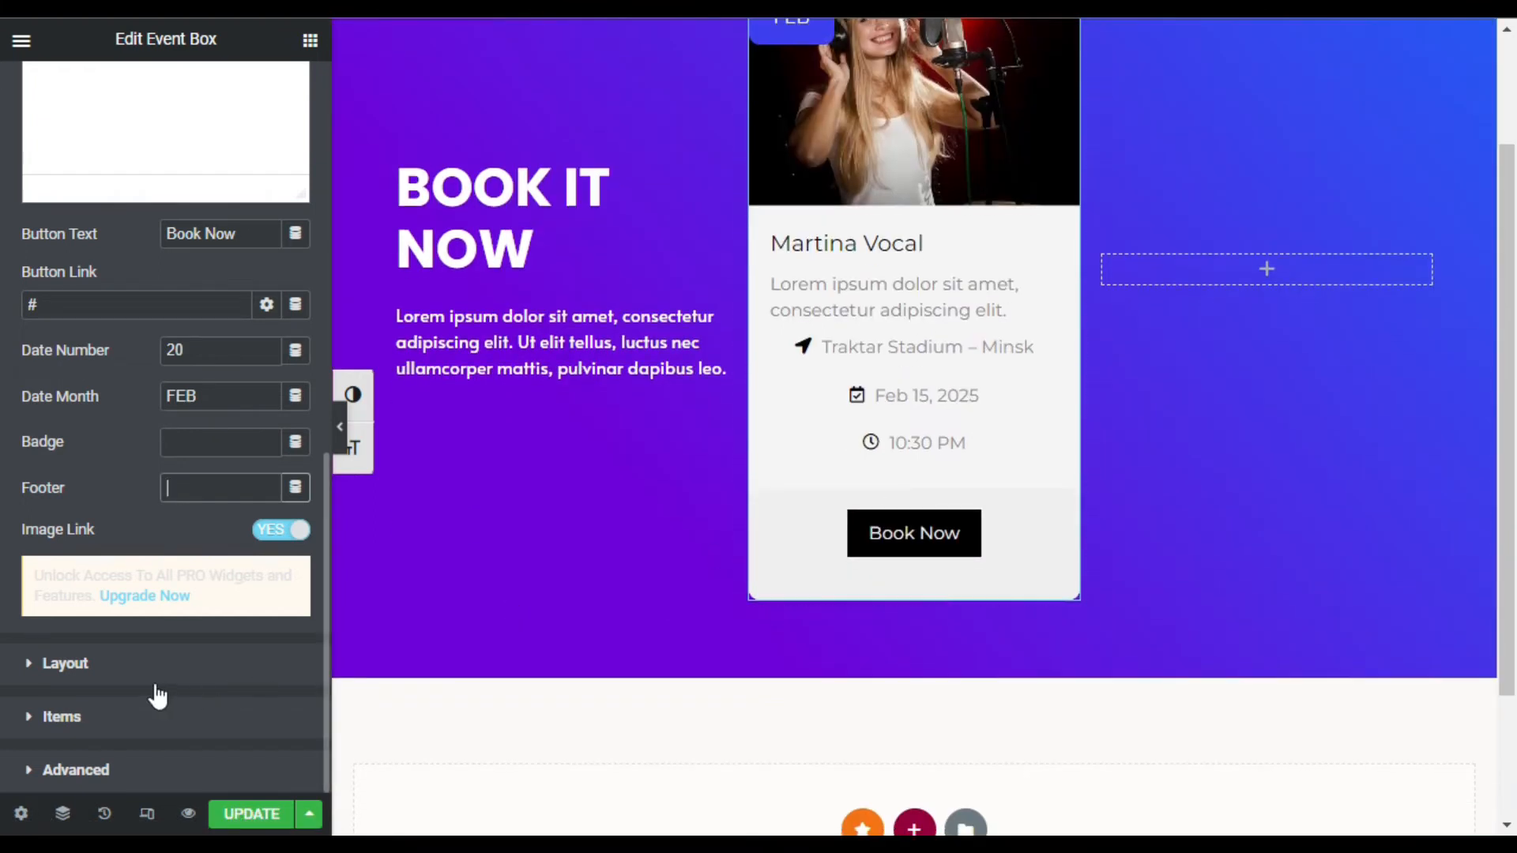
# Step: Hide the card's date badge and footer text, keeping the badge positioned right
pyautogui.click(118, 668)
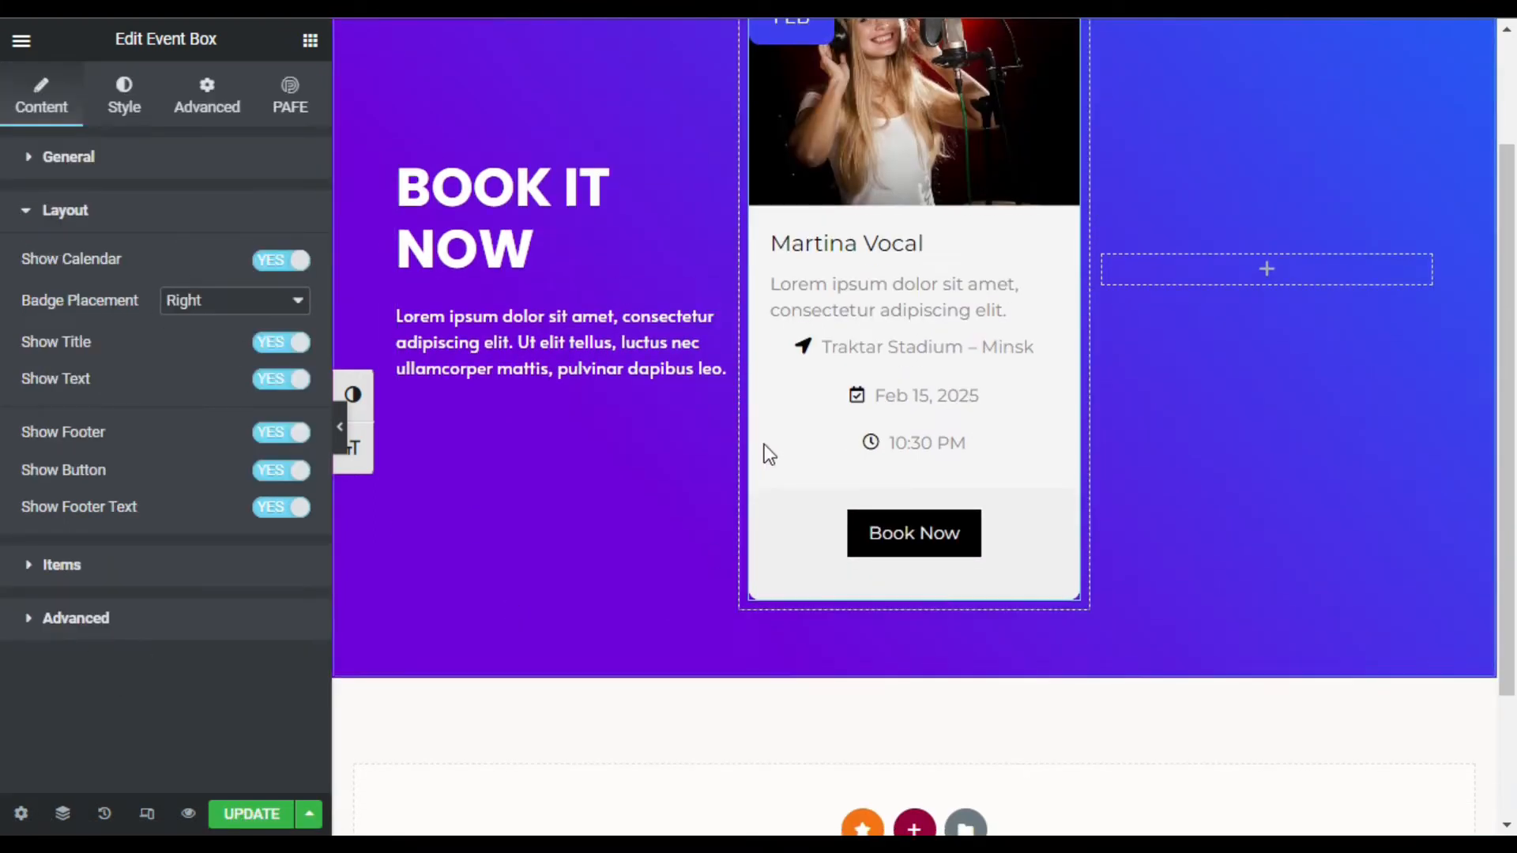
pyautogui.scroll(2, 765, 444)
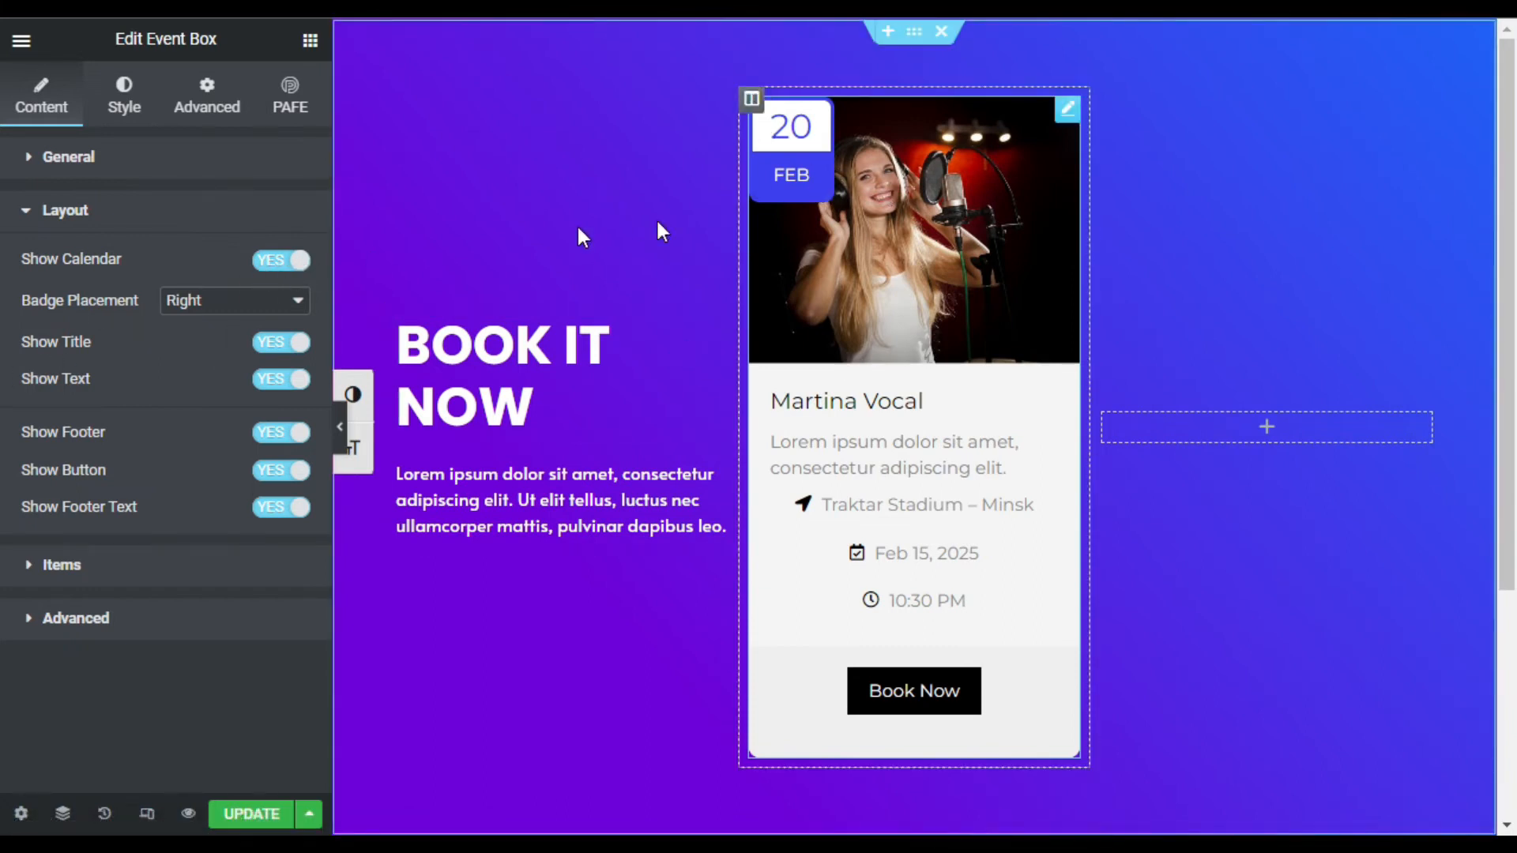
pyautogui.click(292, 261)
pyautogui.click(215, 301)
pyautogui.click(188, 373)
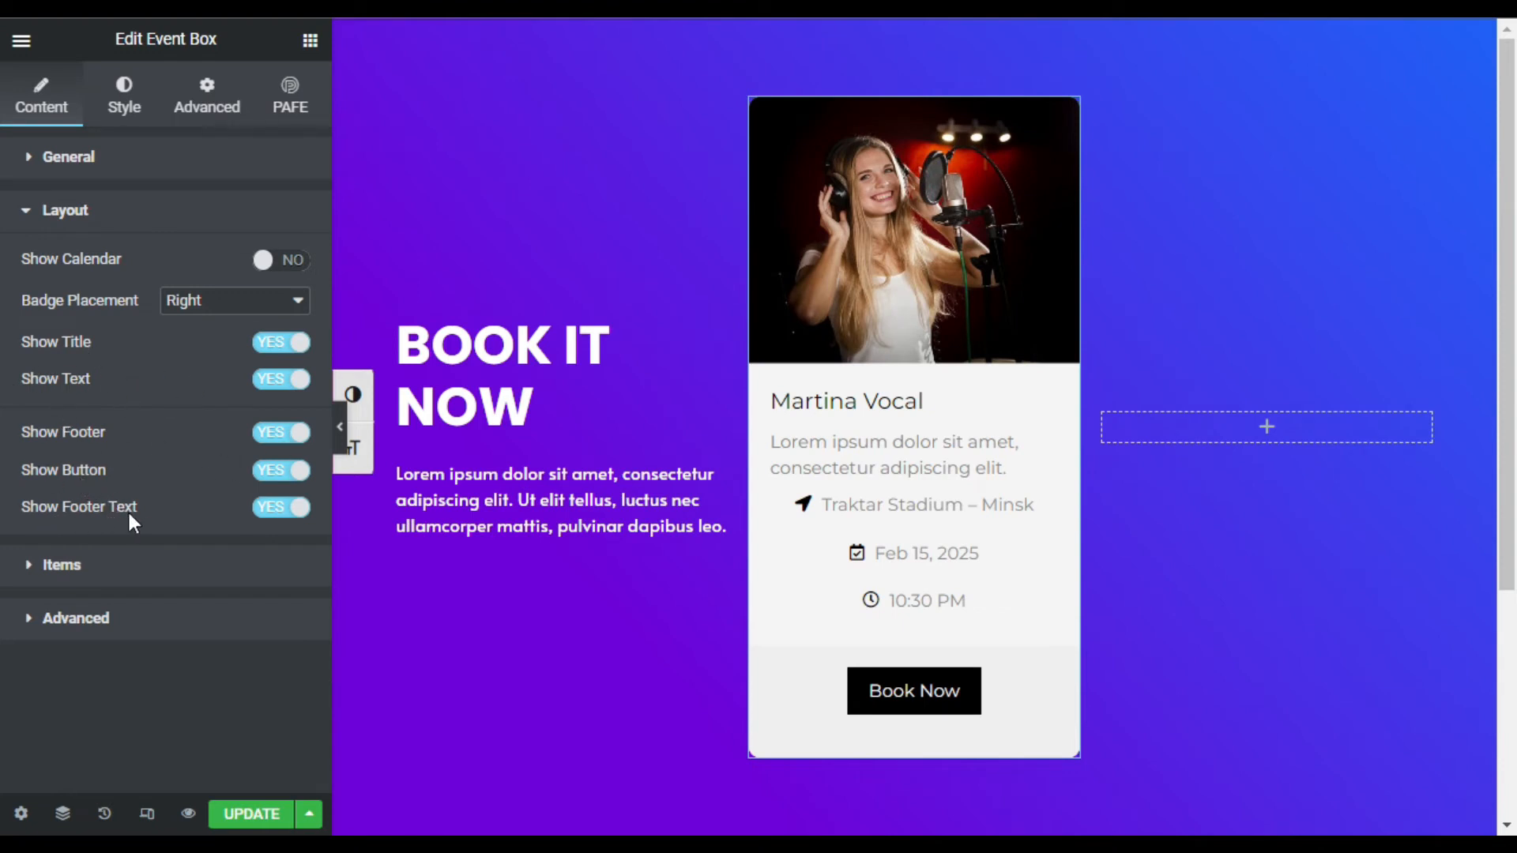
pyautogui.click(284, 507)
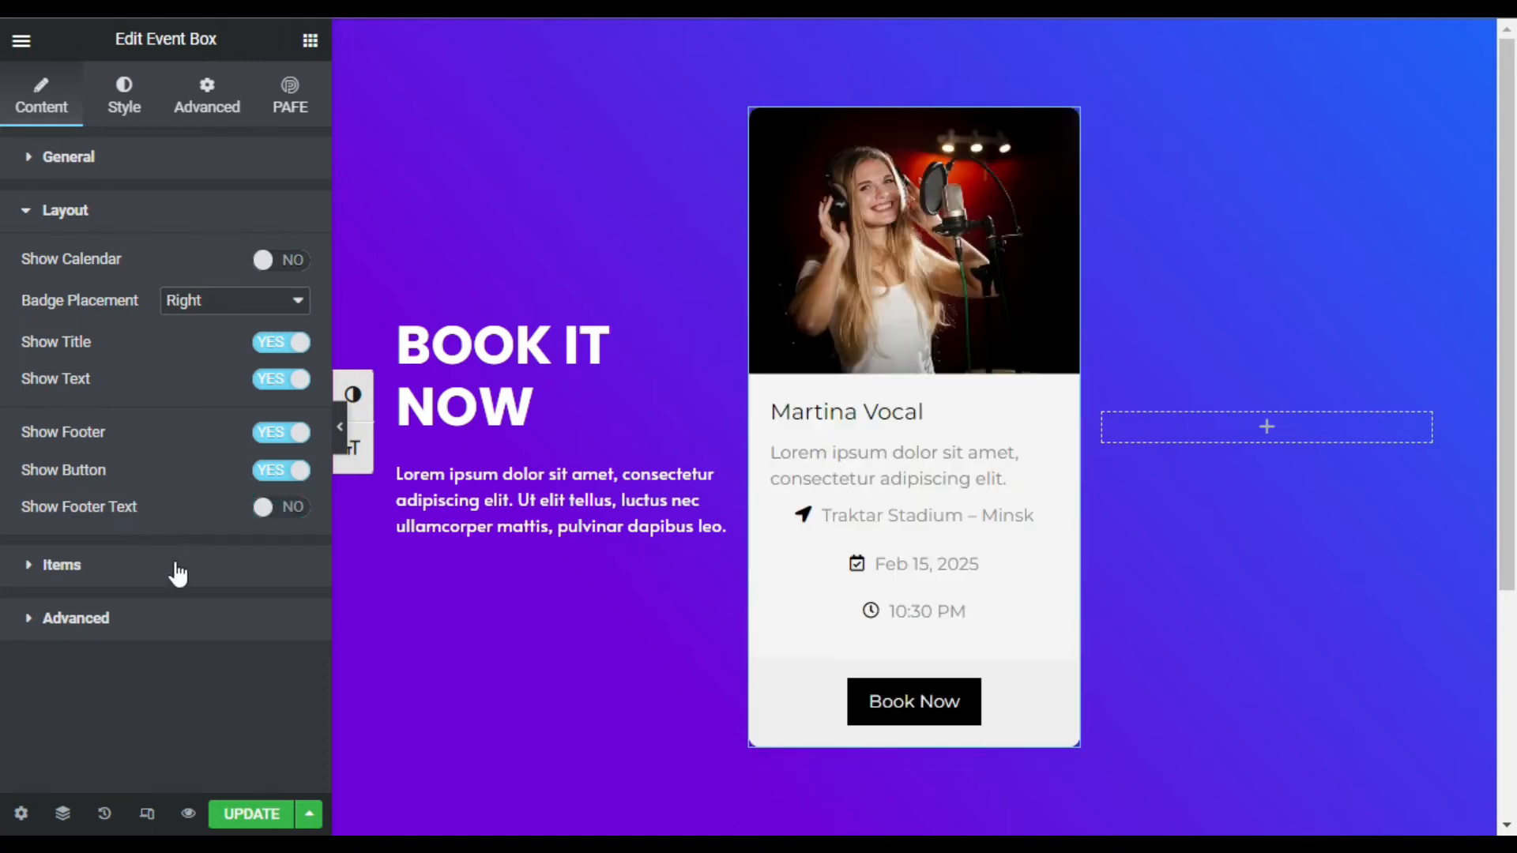
# Step: Set up the Traktar Stadium – Minsk, Feb 15, 2025 and 10:30 PM detail items
pyautogui.click(130, 569)
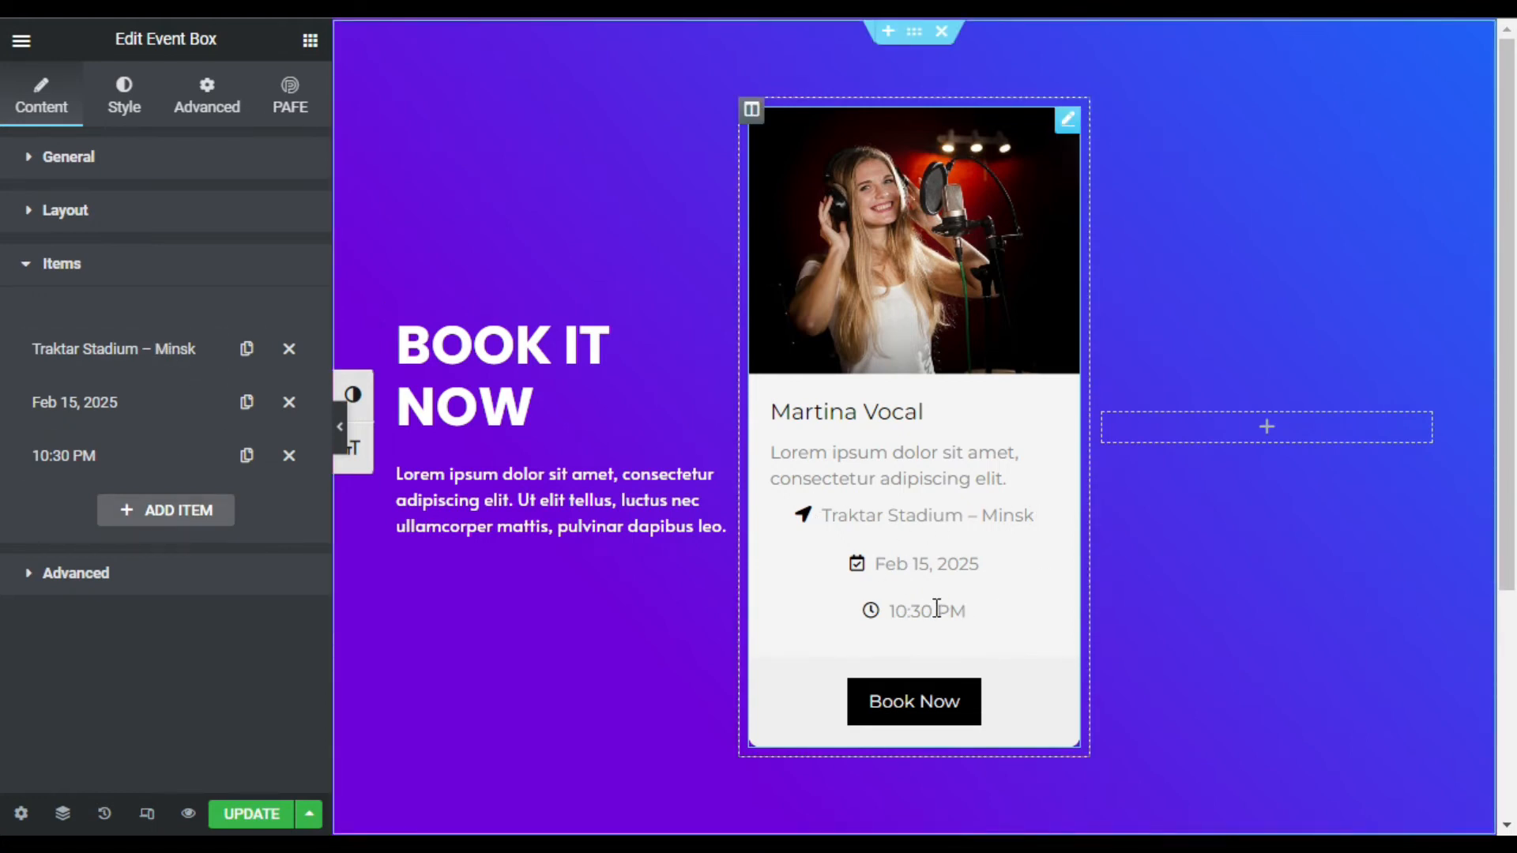
pyautogui.click(176, 349)
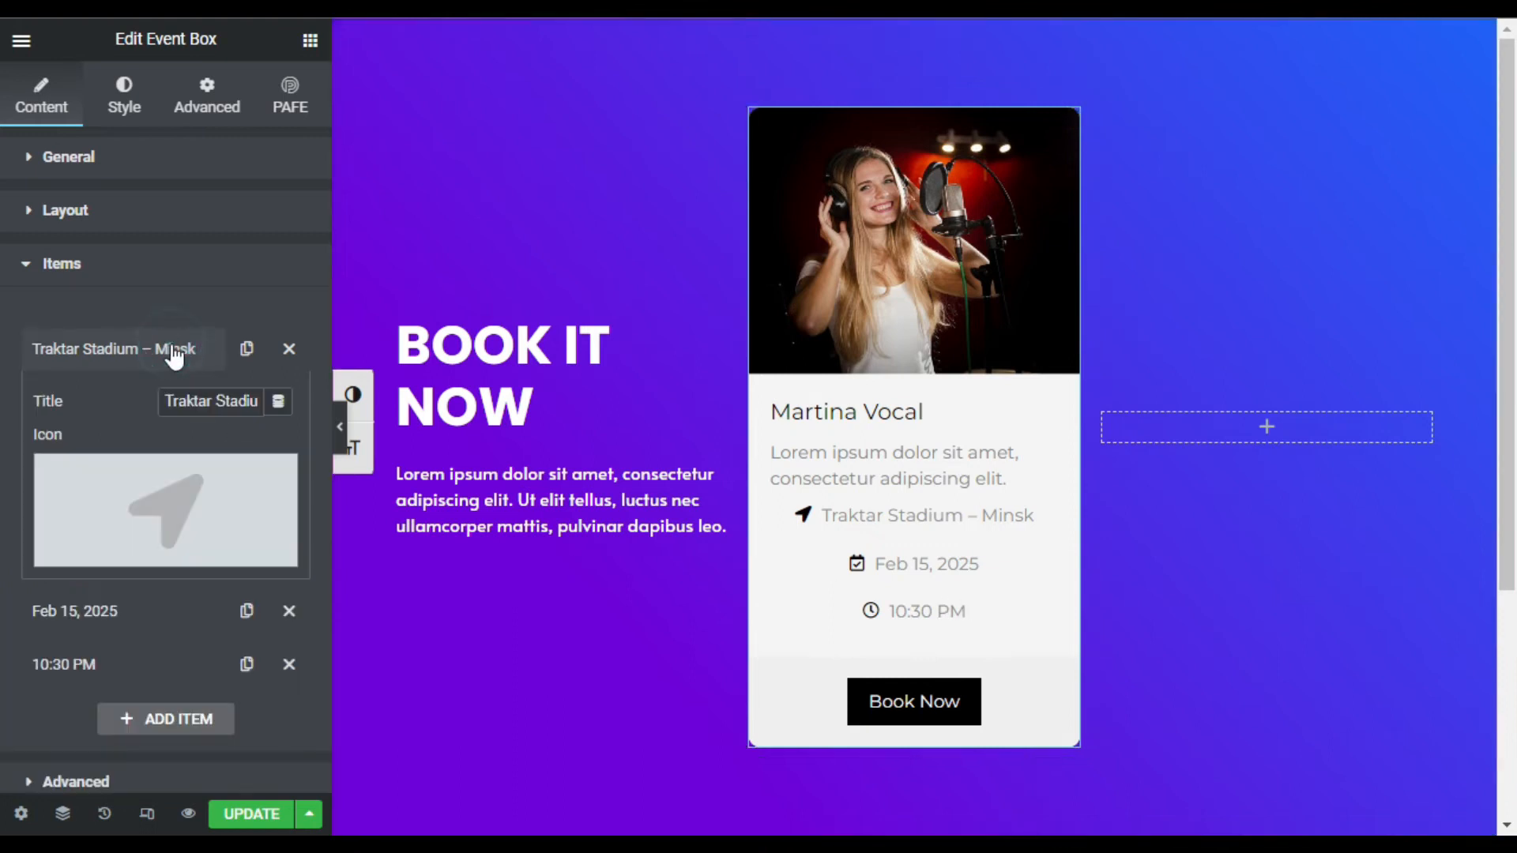
pyautogui.click(142, 617)
pyautogui.click(141, 649)
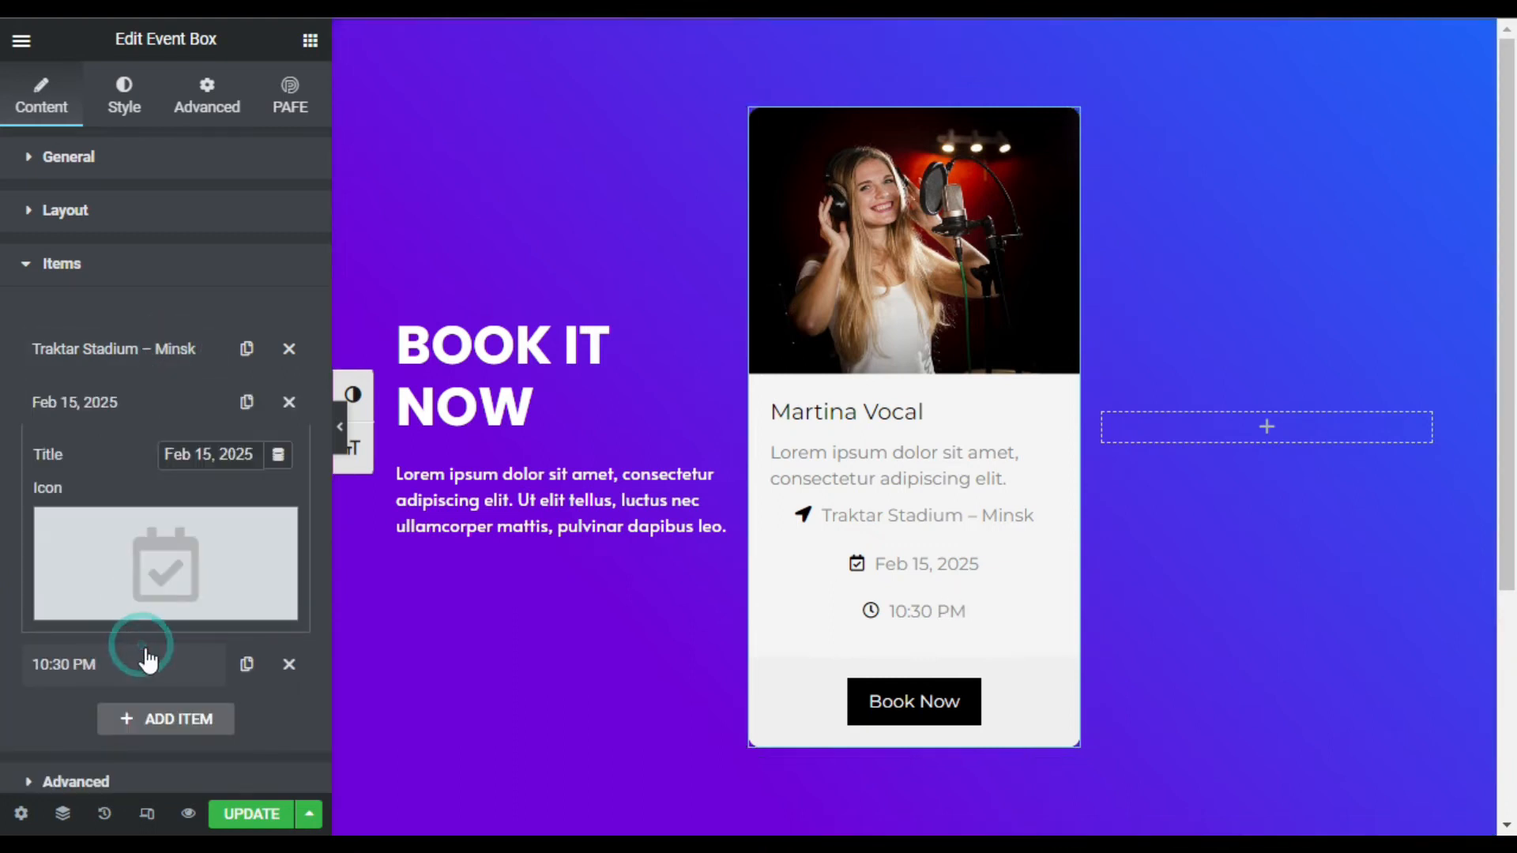
pyautogui.scroll(-1, 160, 548)
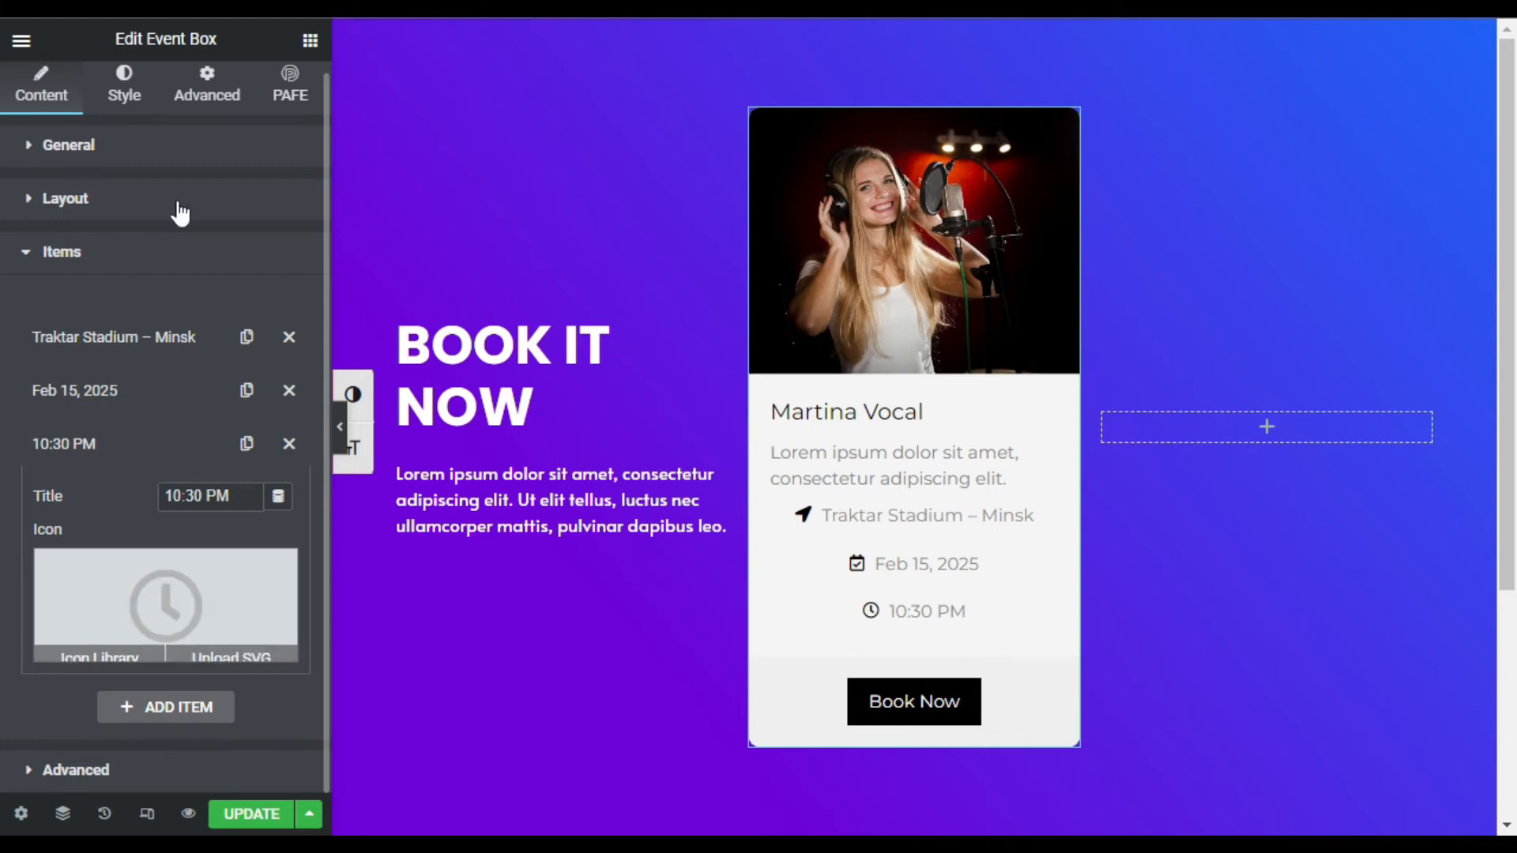
pyautogui.click(125, 80)
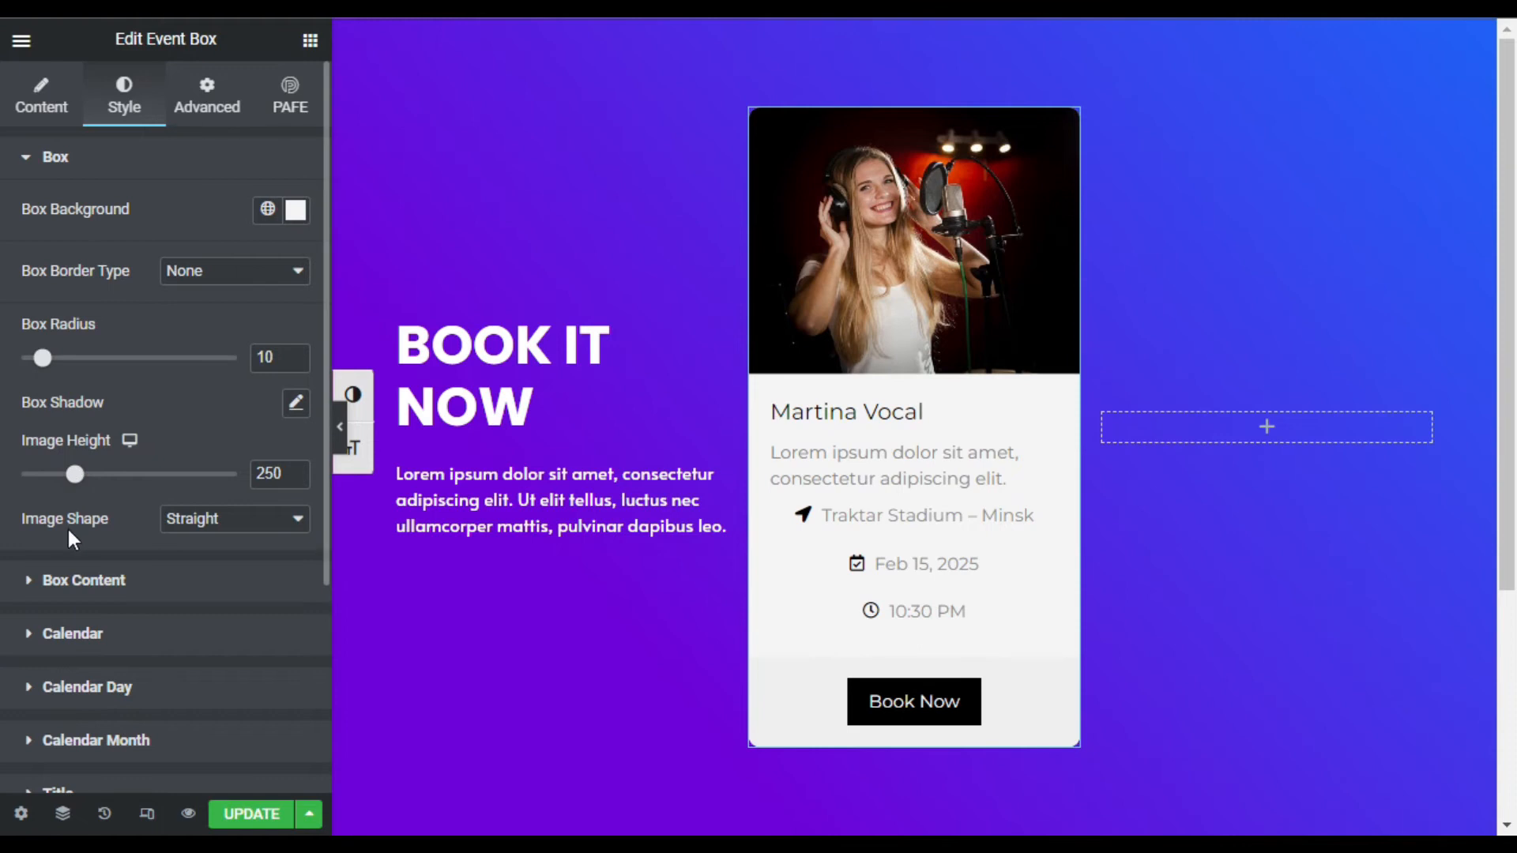
# Step: Give the card image a Right Diagonal shape, leaving the card without a border
pyautogui.click(234, 522)
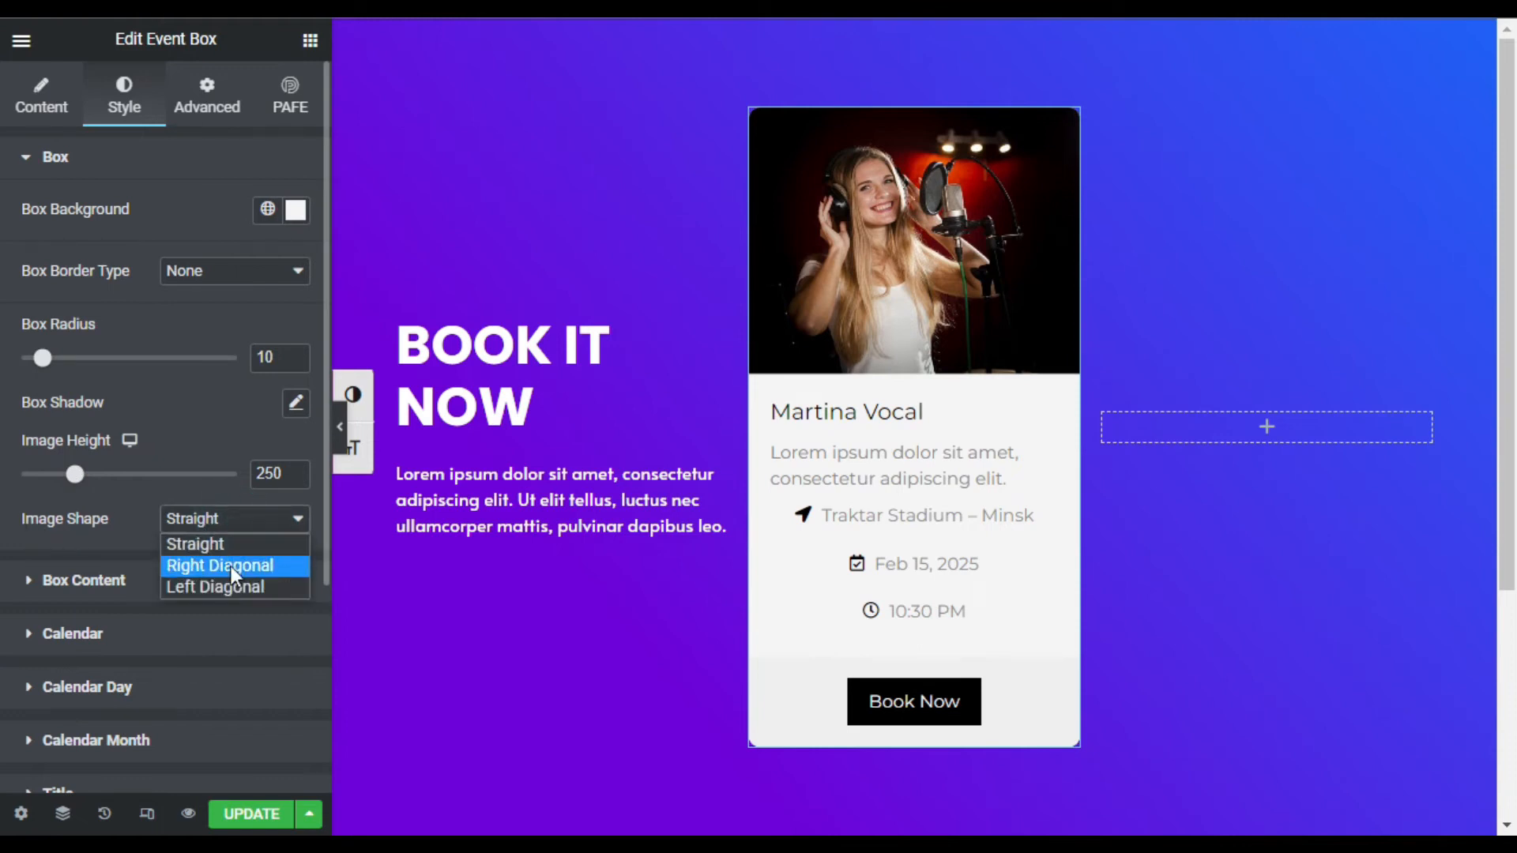
pyautogui.click(231, 567)
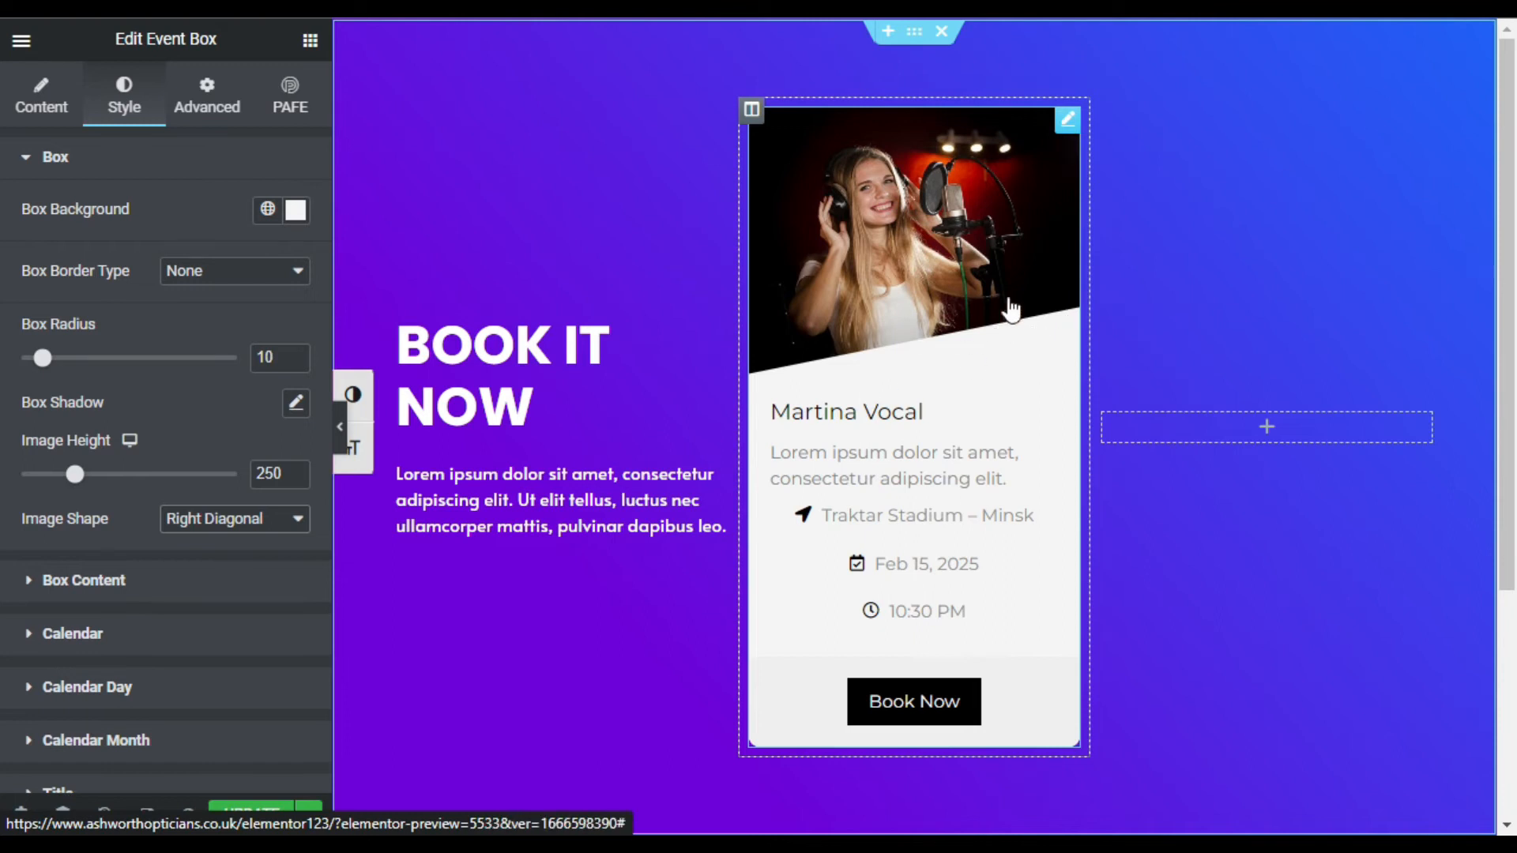
pyautogui.click(234, 276)
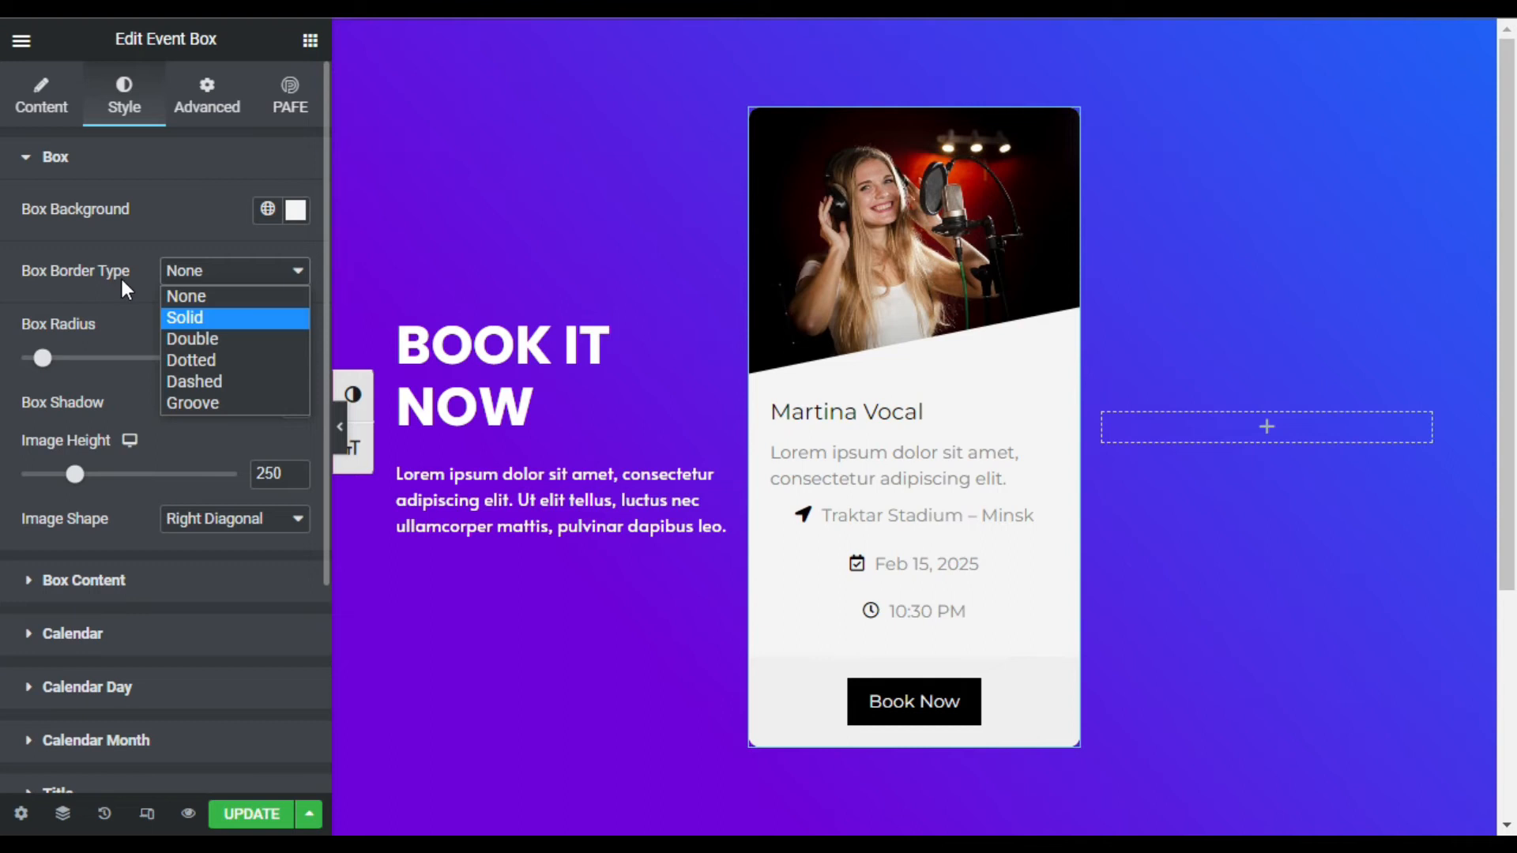
pyautogui.click(115, 380)
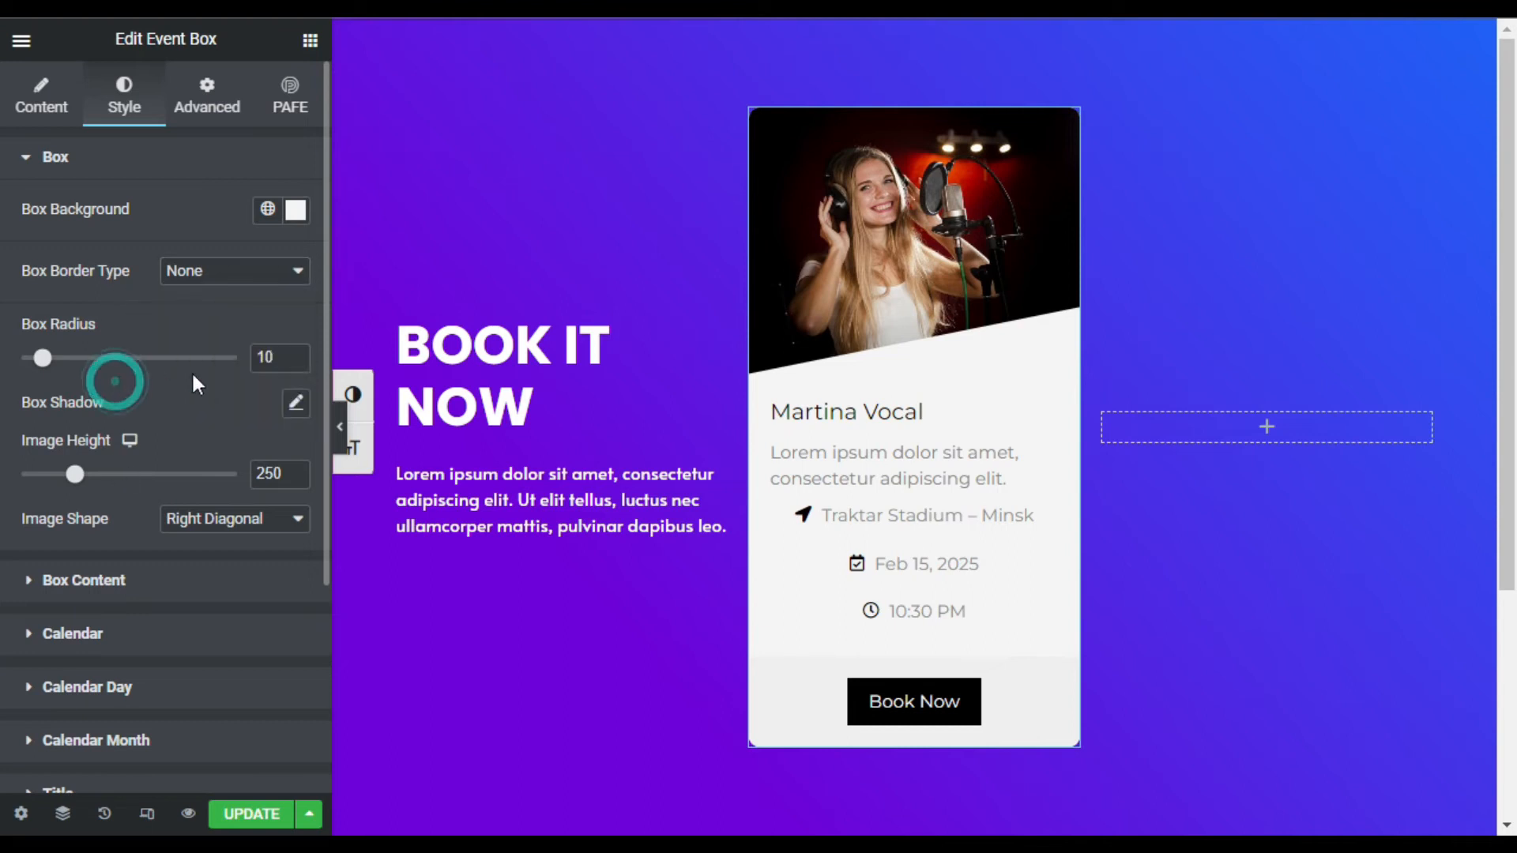
# Step: Set the card's box radius to 15 and revert the image height to 250
pyautogui.doubleClick(275, 361)
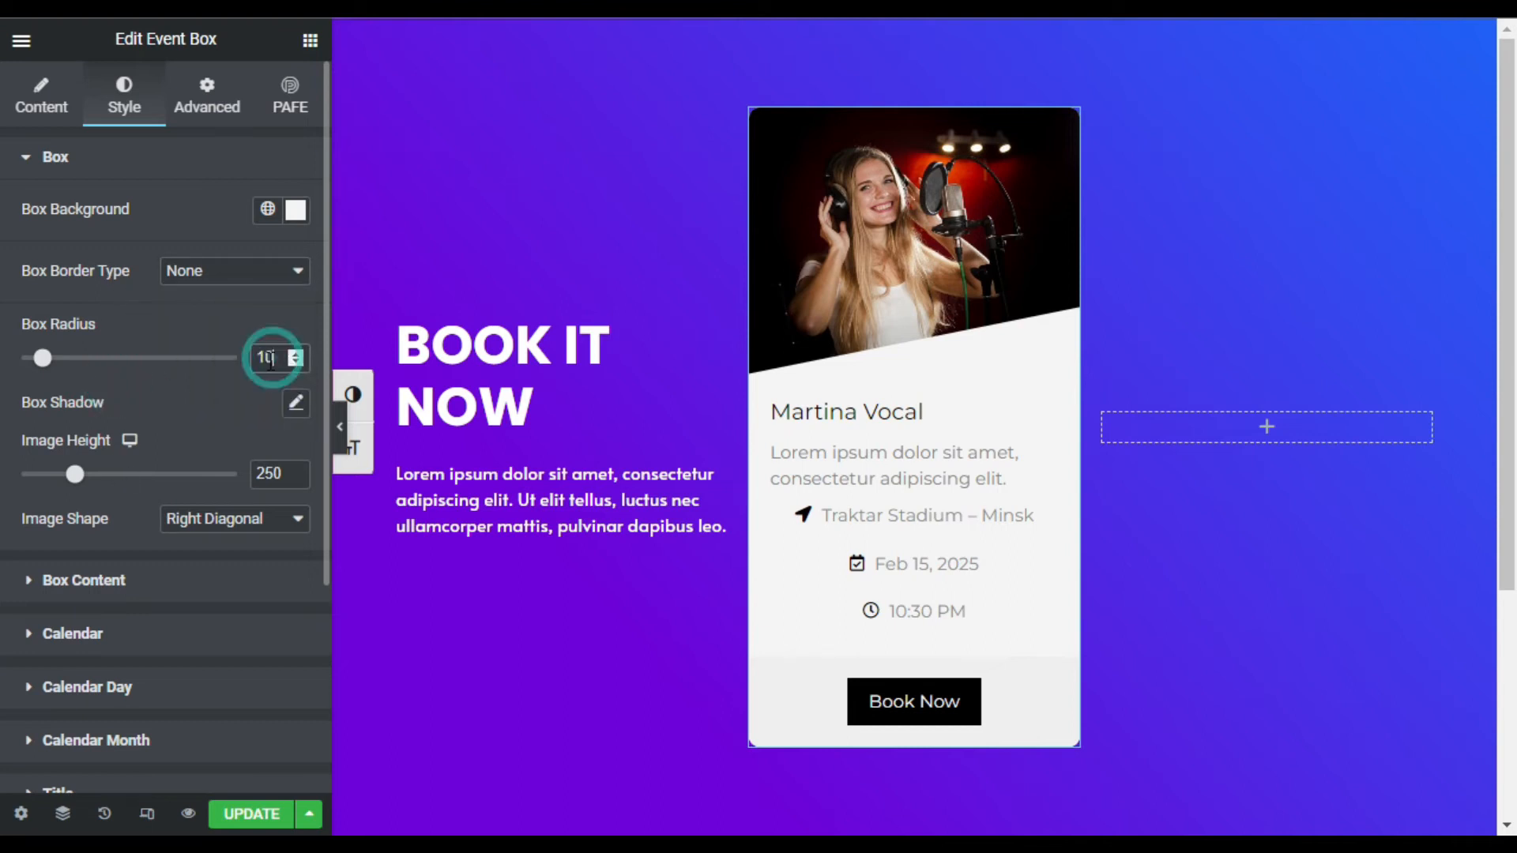
pyautogui.write('15')
pyautogui.moveTo(76, 475); pyautogui.dragTo(96, 498)
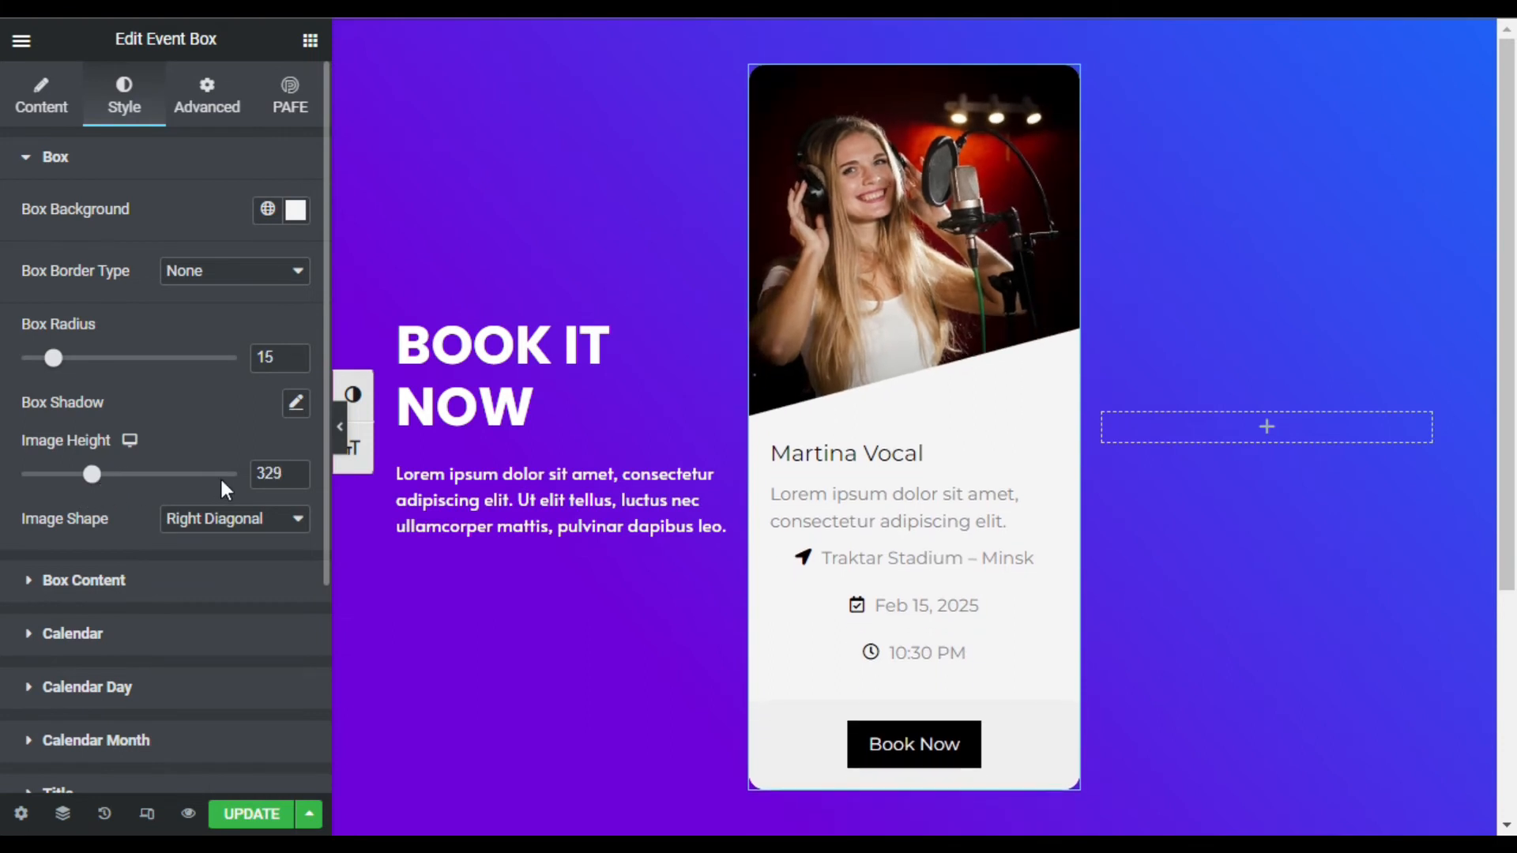
pyautogui.hotkey('ctrl', 'z')
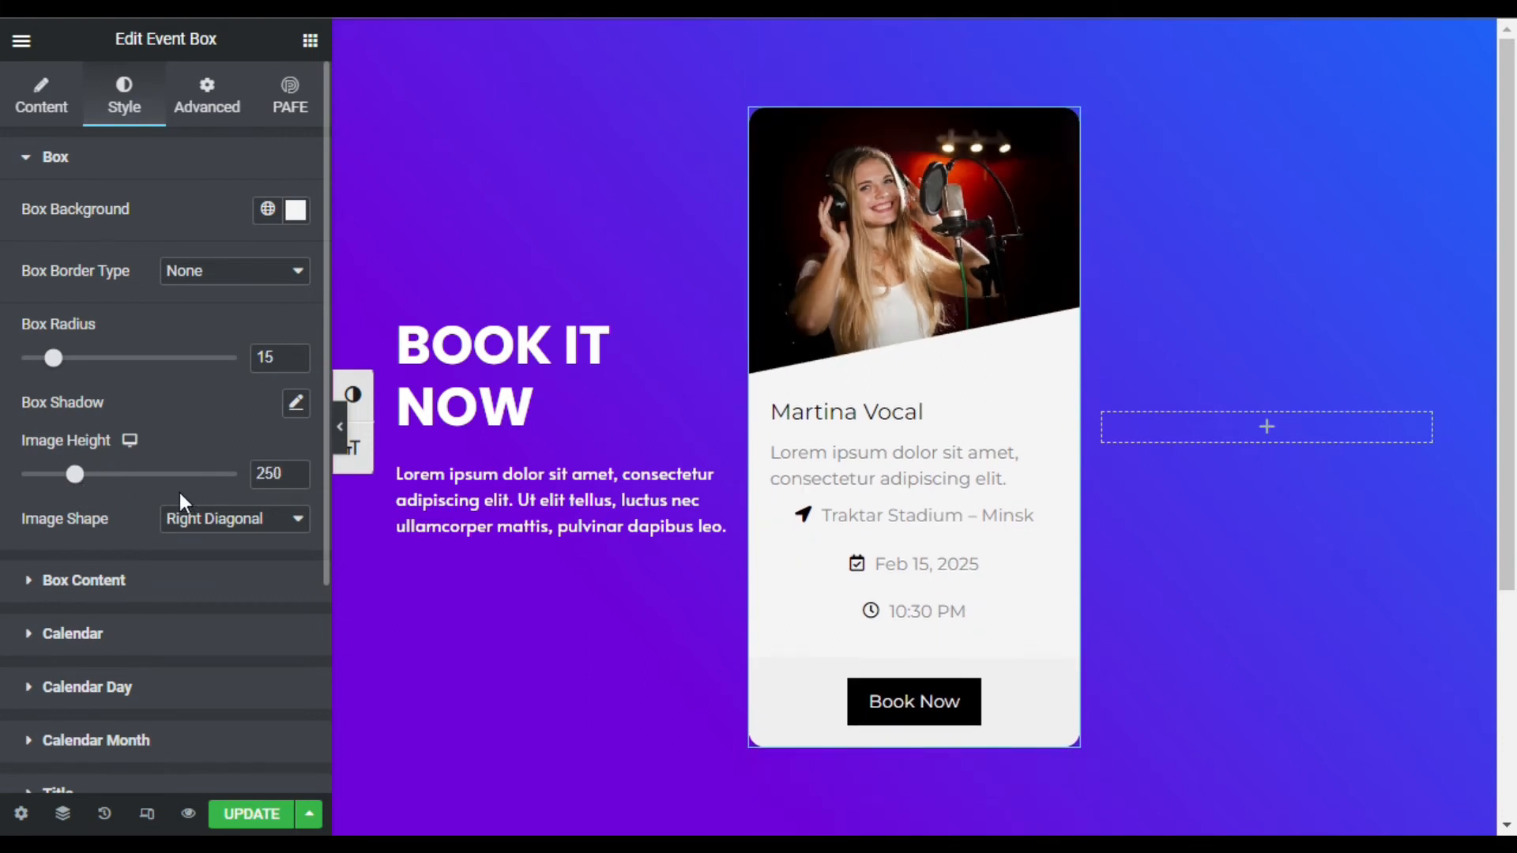
pyautogui.scroll(-2, 158, 514)
pyautogui.click(145, 440)
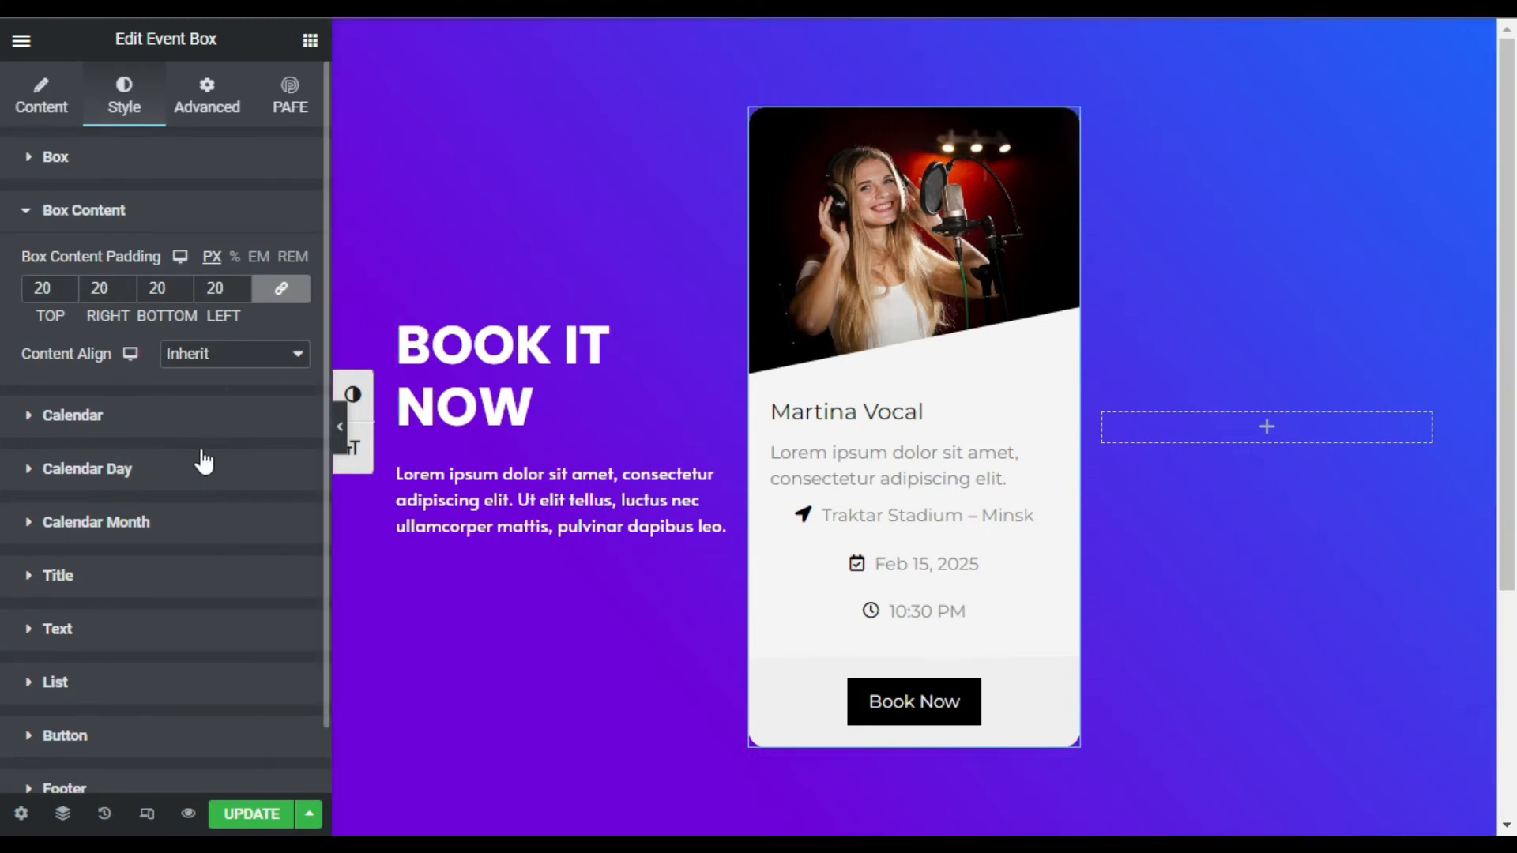
# Step: Adjust a slider in the event card's calendar styling settings
pyautogui.click(167, 419)
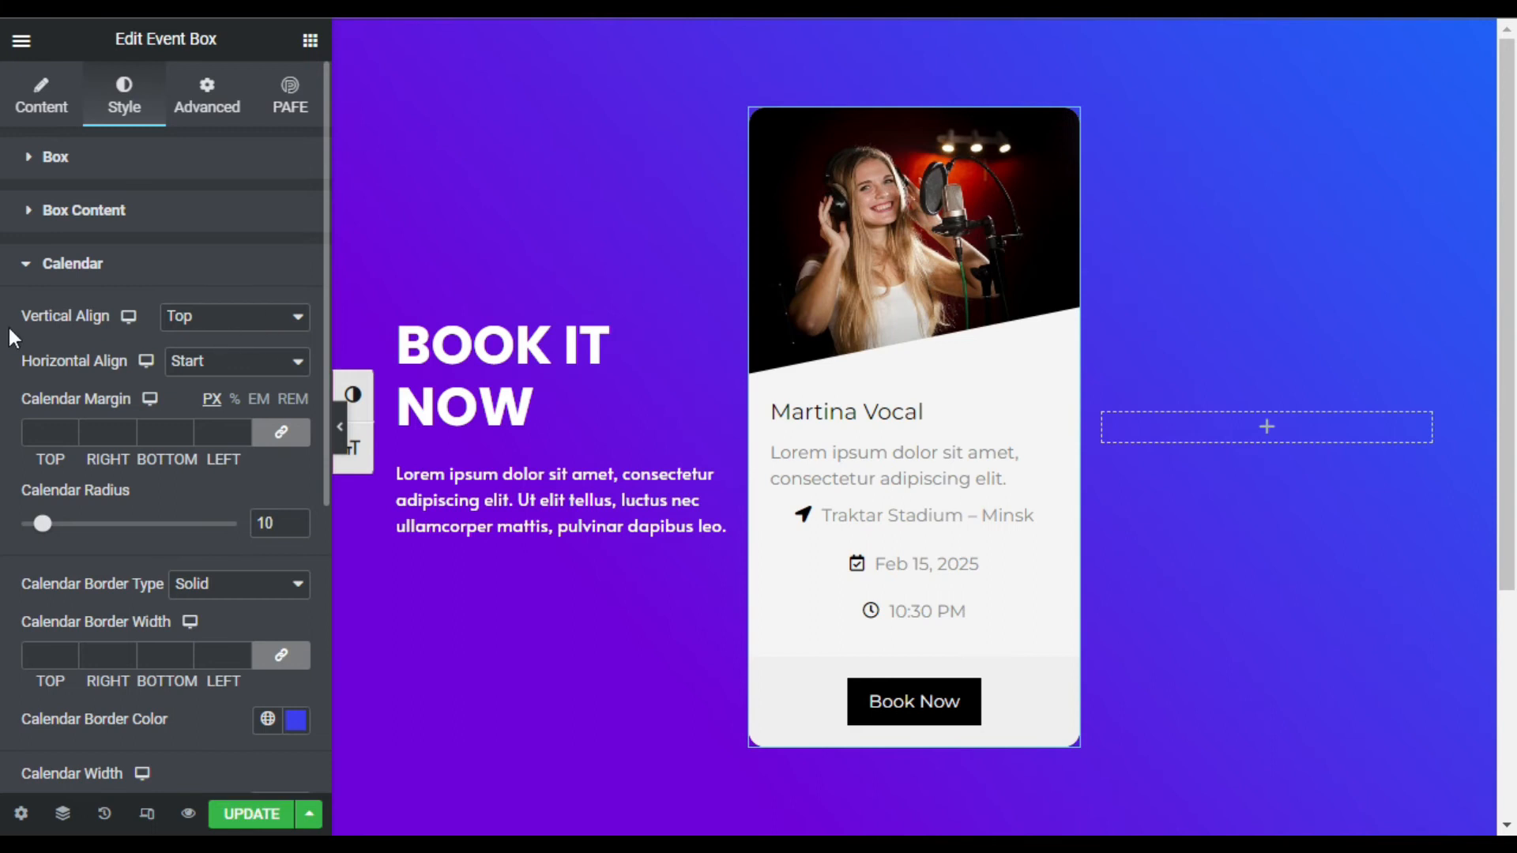
pyautogui.moveTo(30, 322); pyautogui.dragTo(83, 323)
pyautogui.click(83, 323)
pyautogui.scroll(-3, 60, 445)
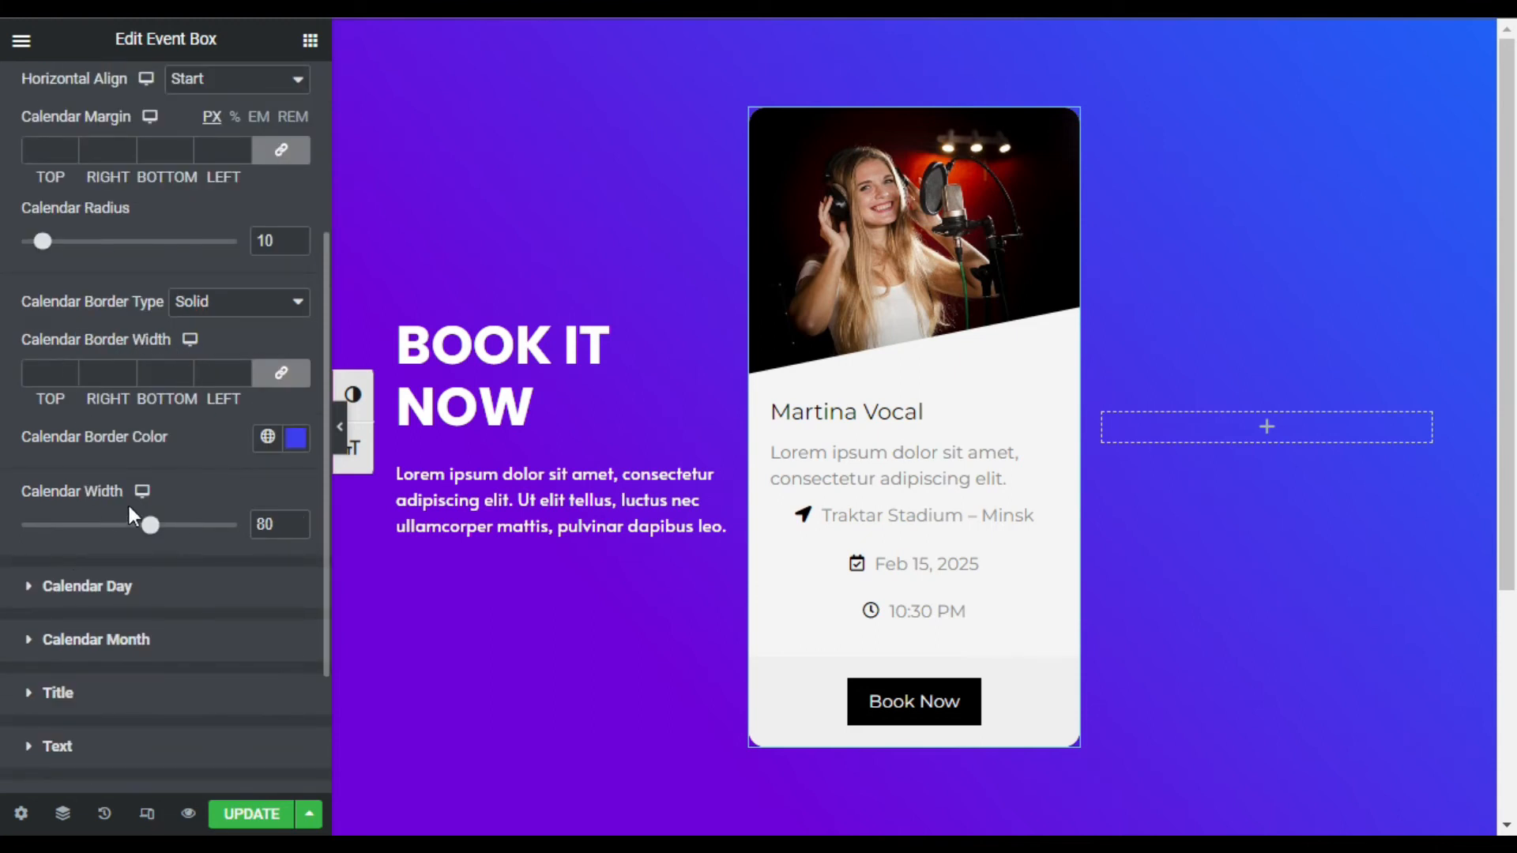
pyautogui.click(96, 639)
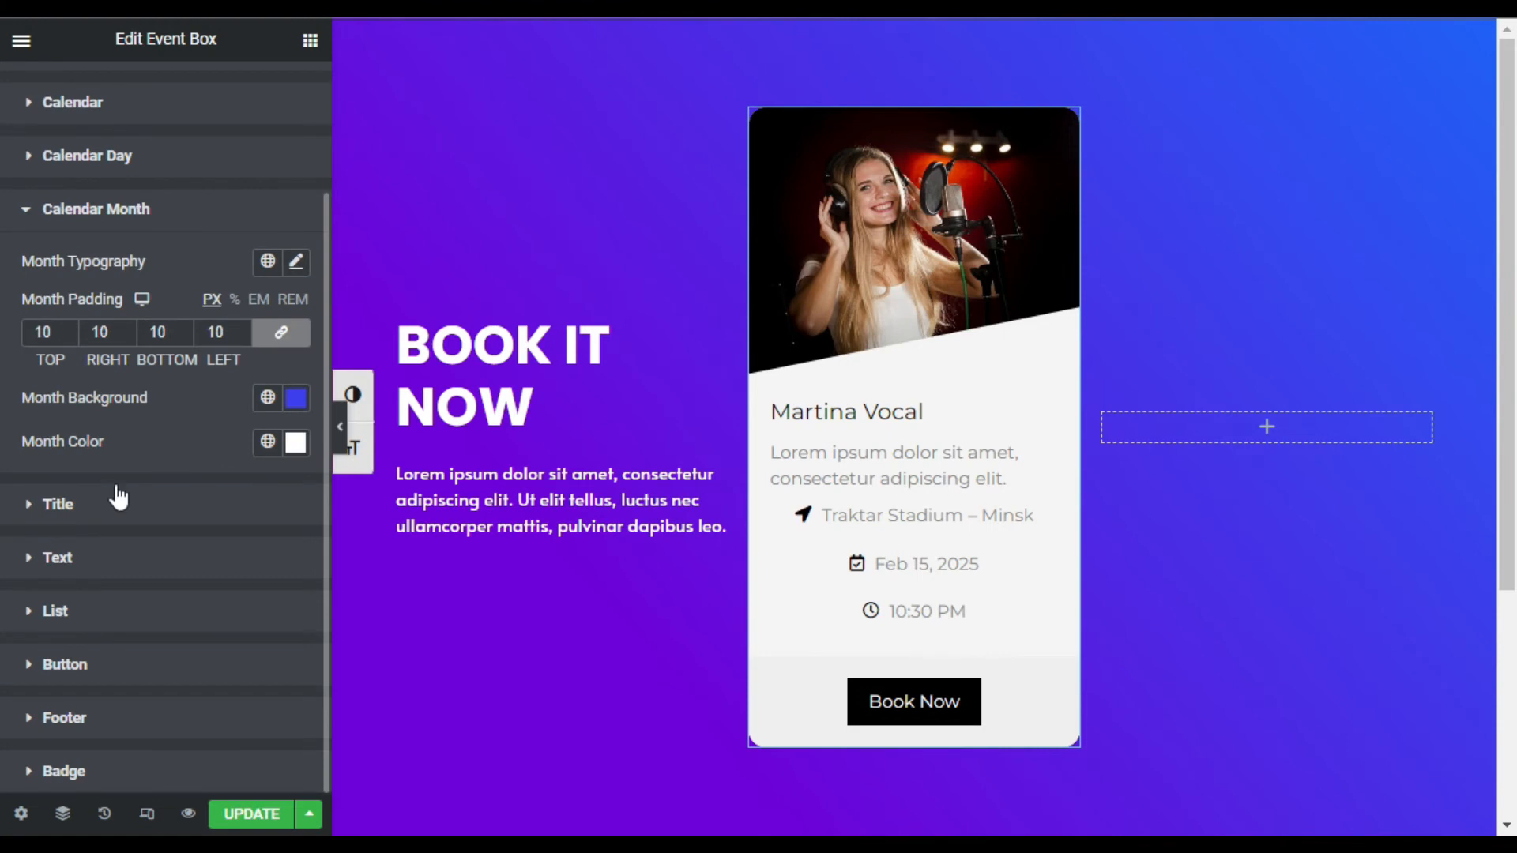
# Step: Set the Martina Vocal title typography to size 30 and weight 700
pyautogui.click(98, 502)
pyautogui.scroll(-2, 271, 442)
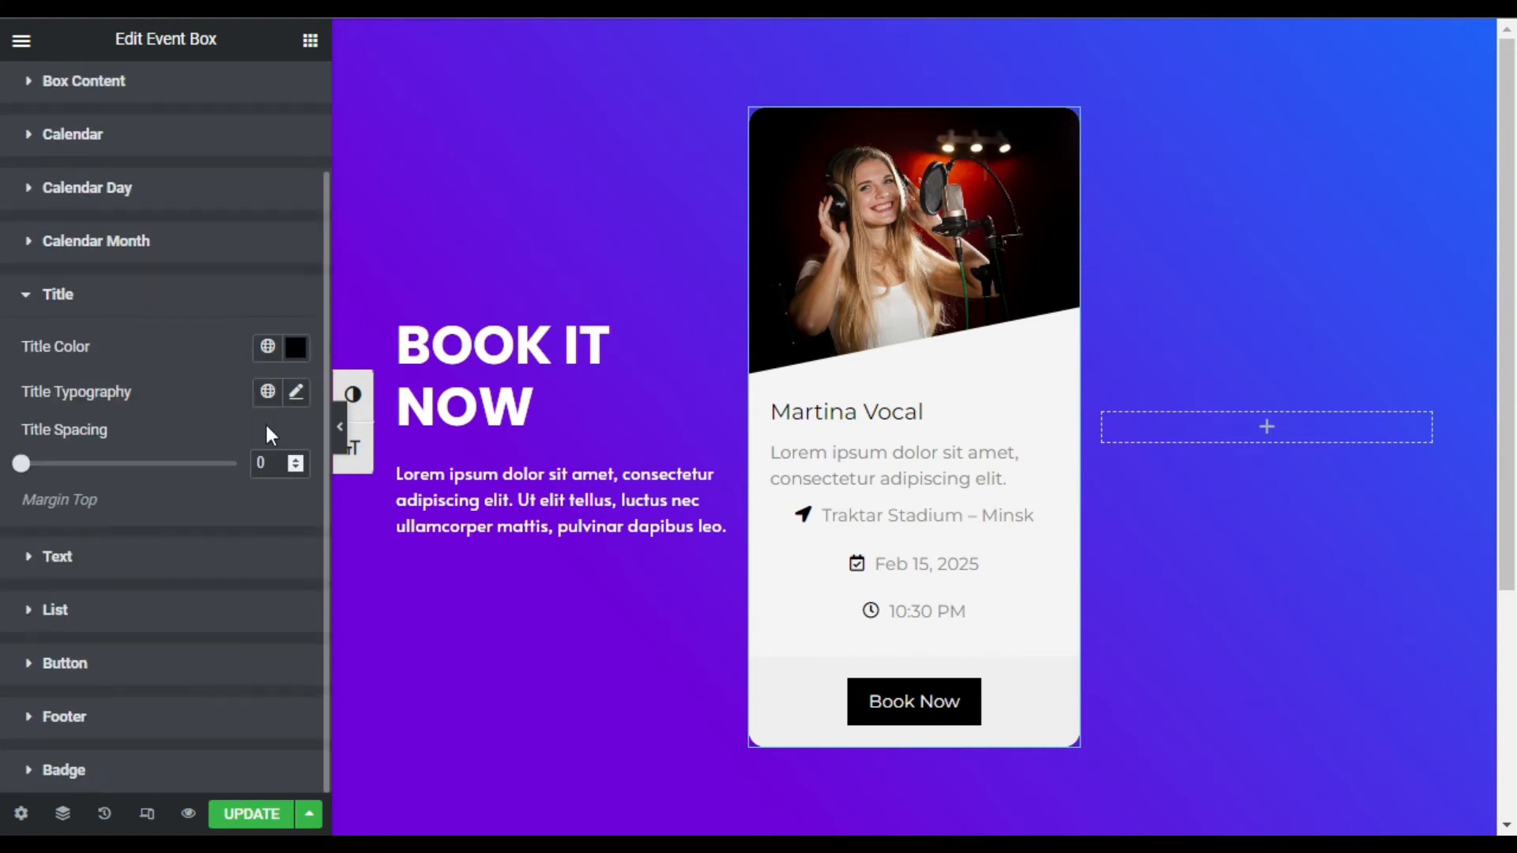
pyautogui.click(297, 393)
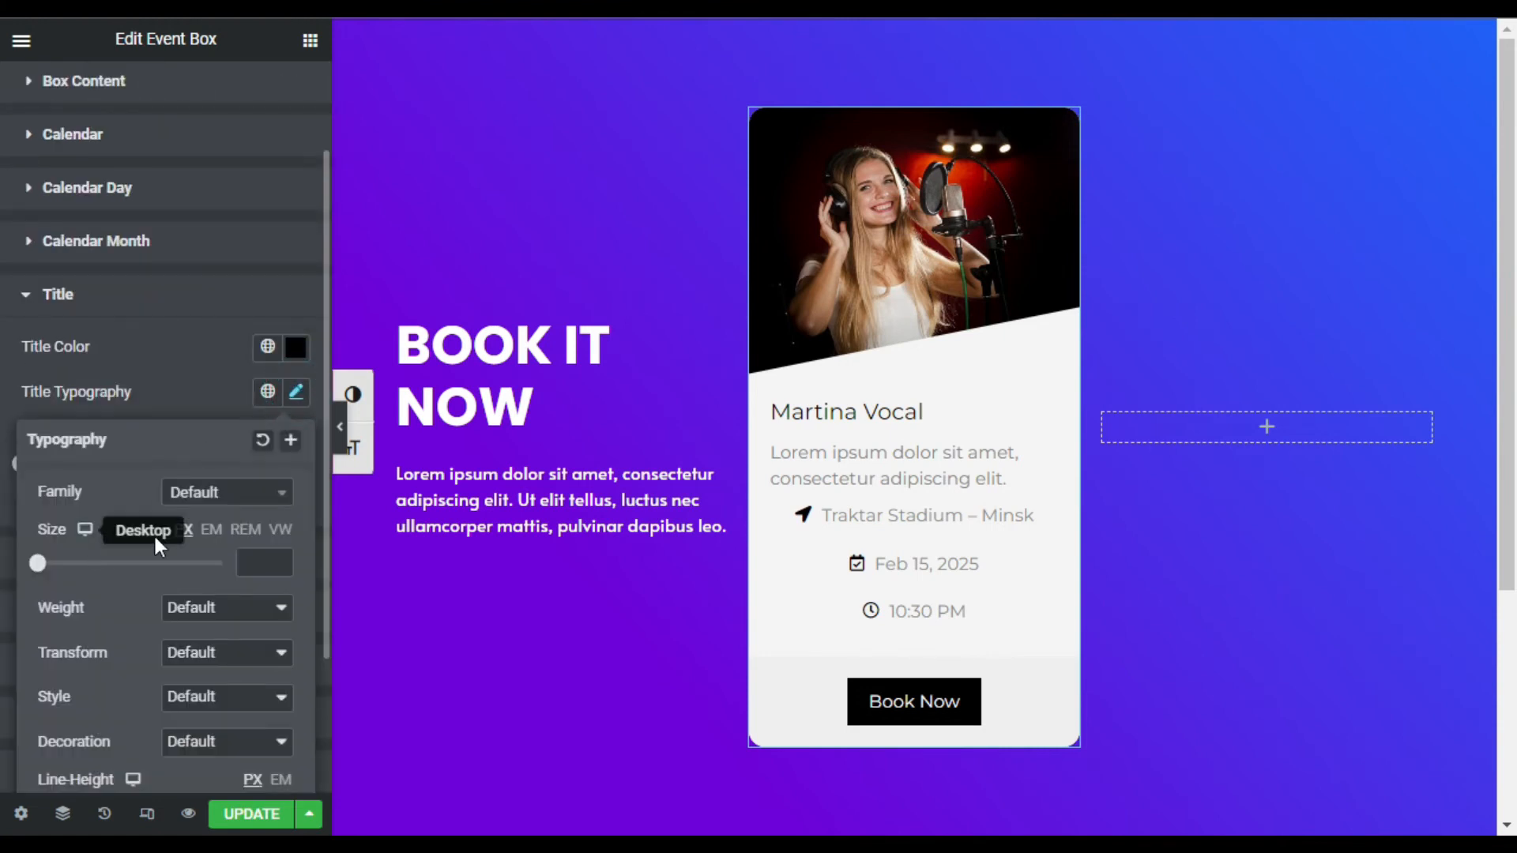
pyautogui.write('30')
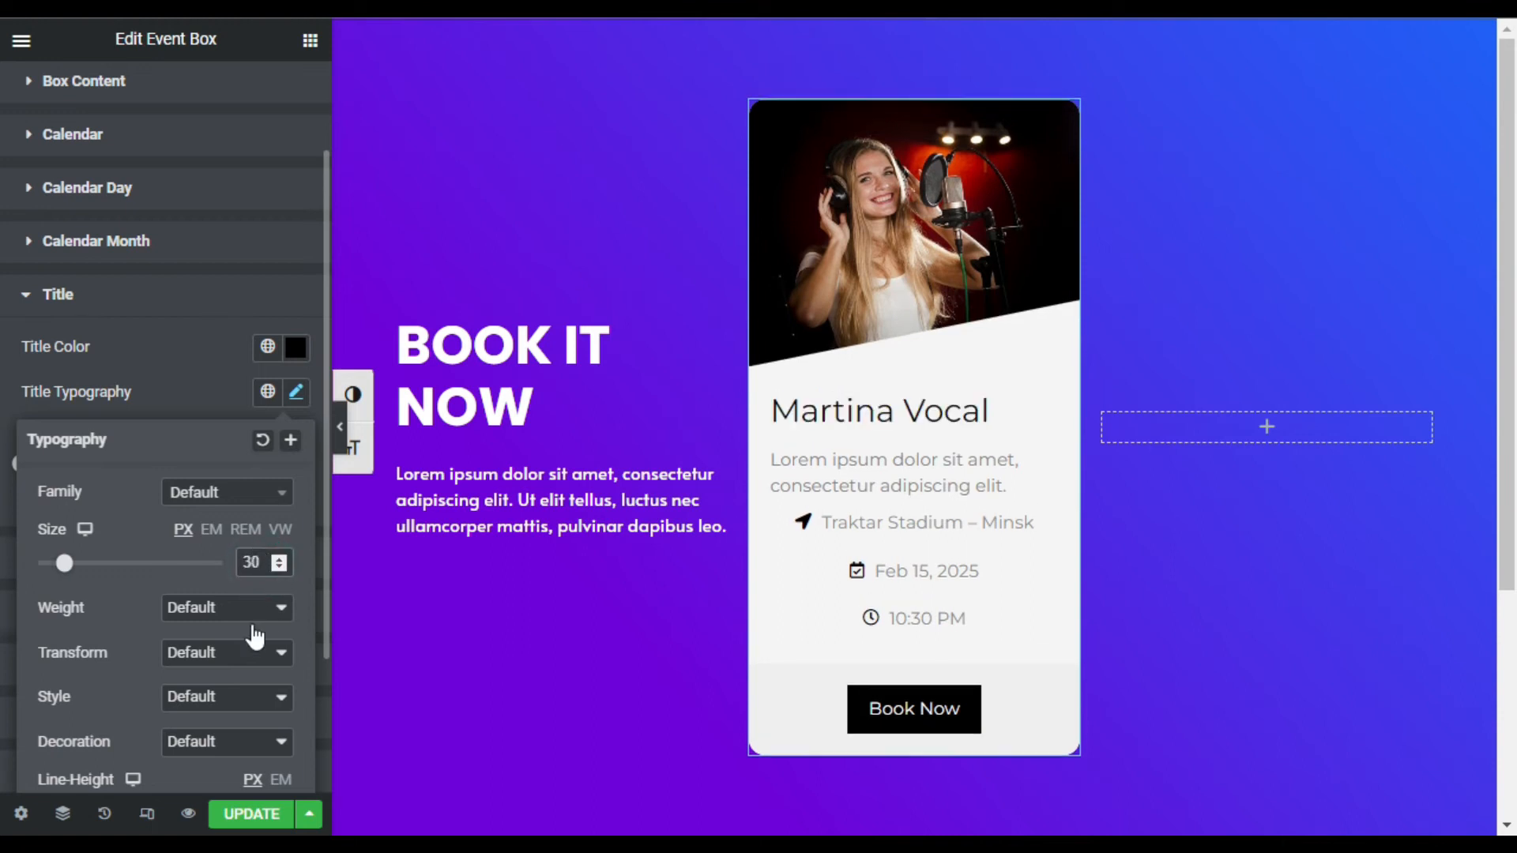
pyautogui.click(189, 613)
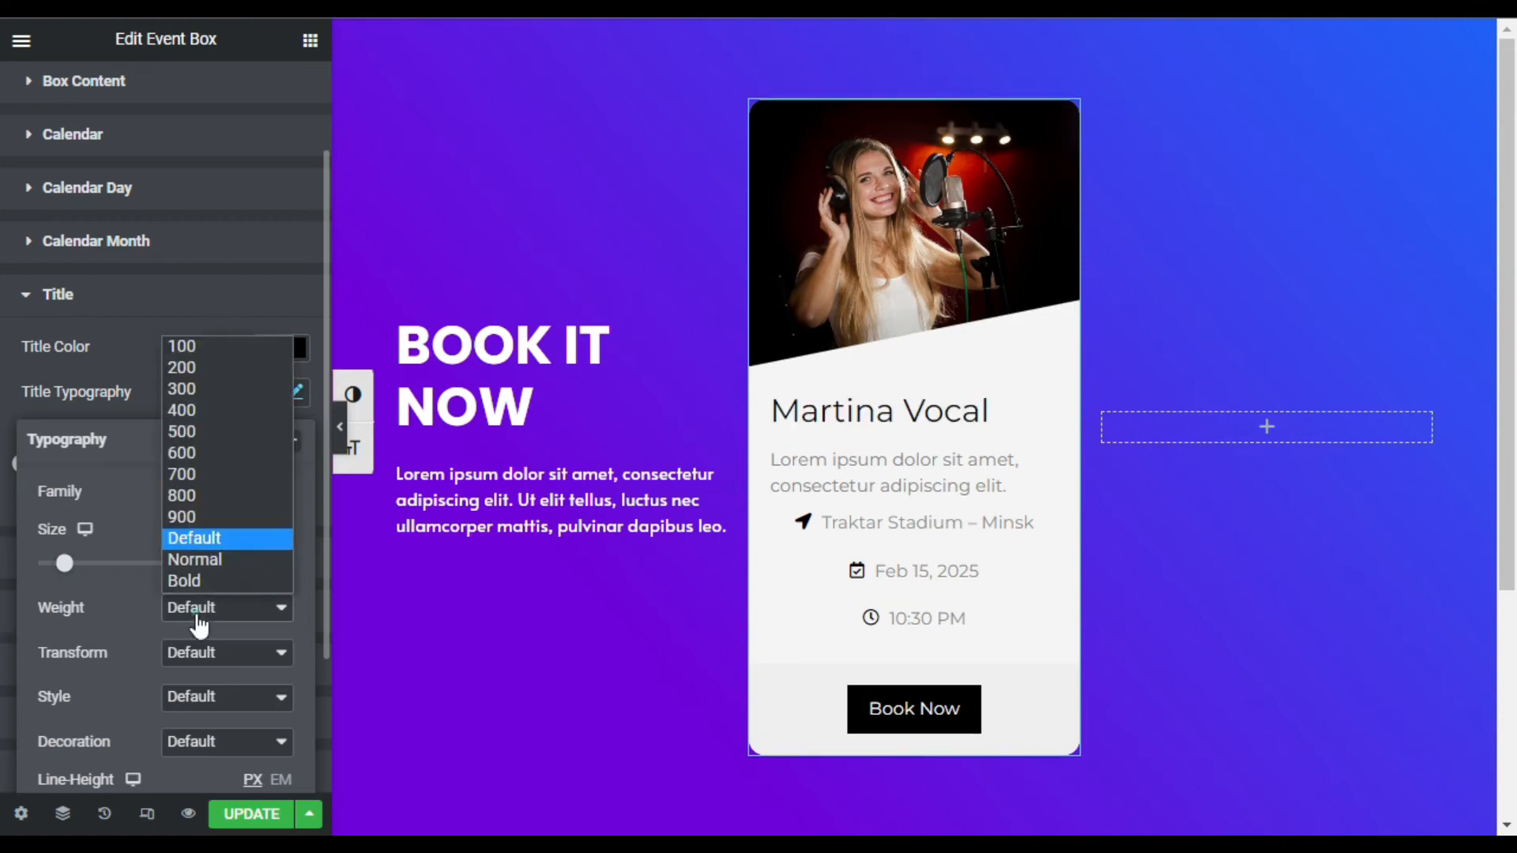
pyautogui.click(210, 475)
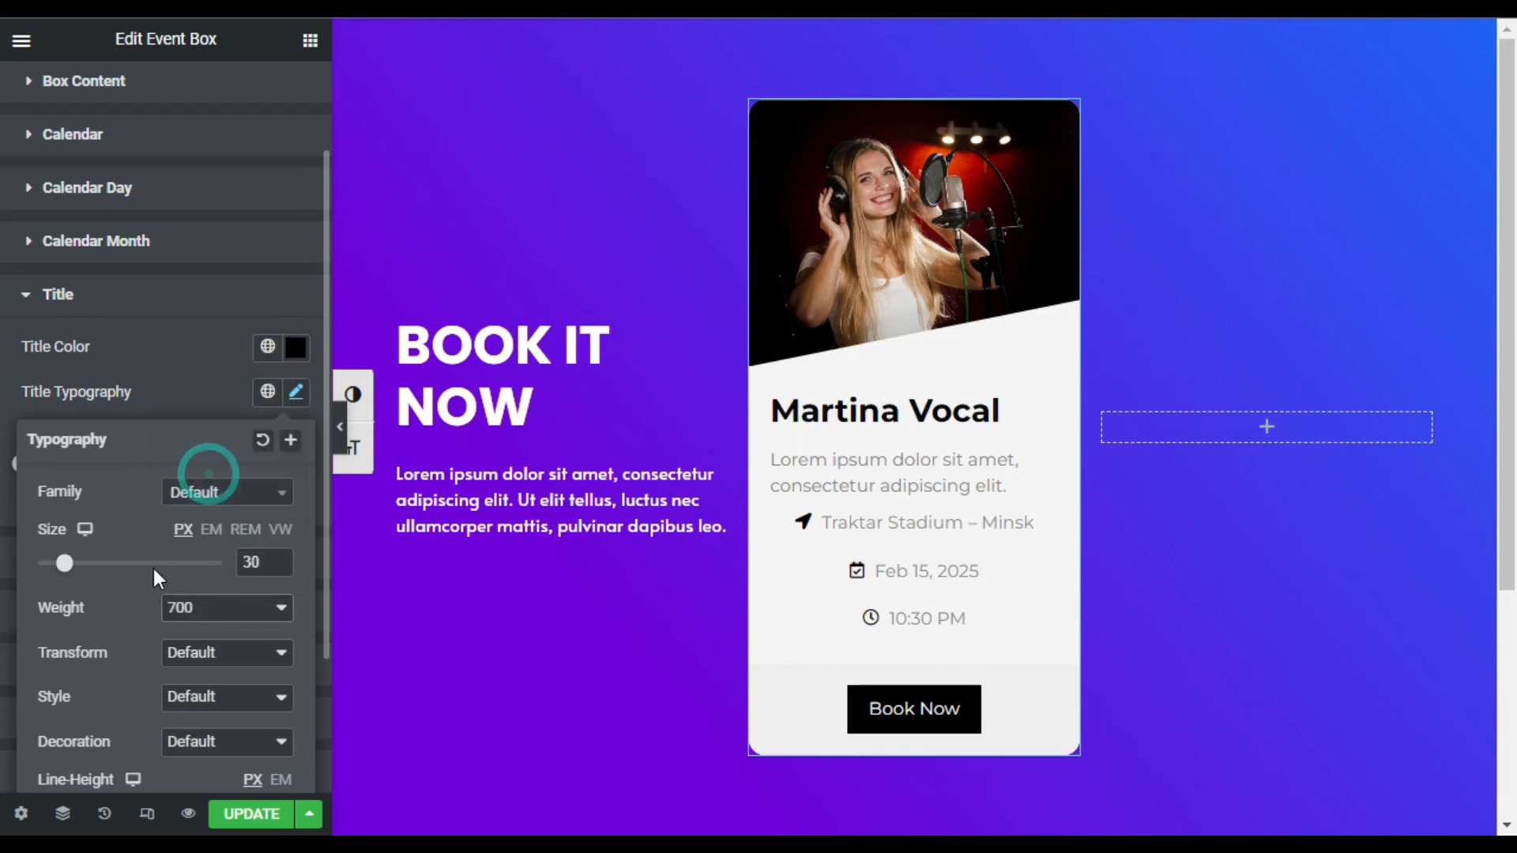
pyautogui.click(164, 397)
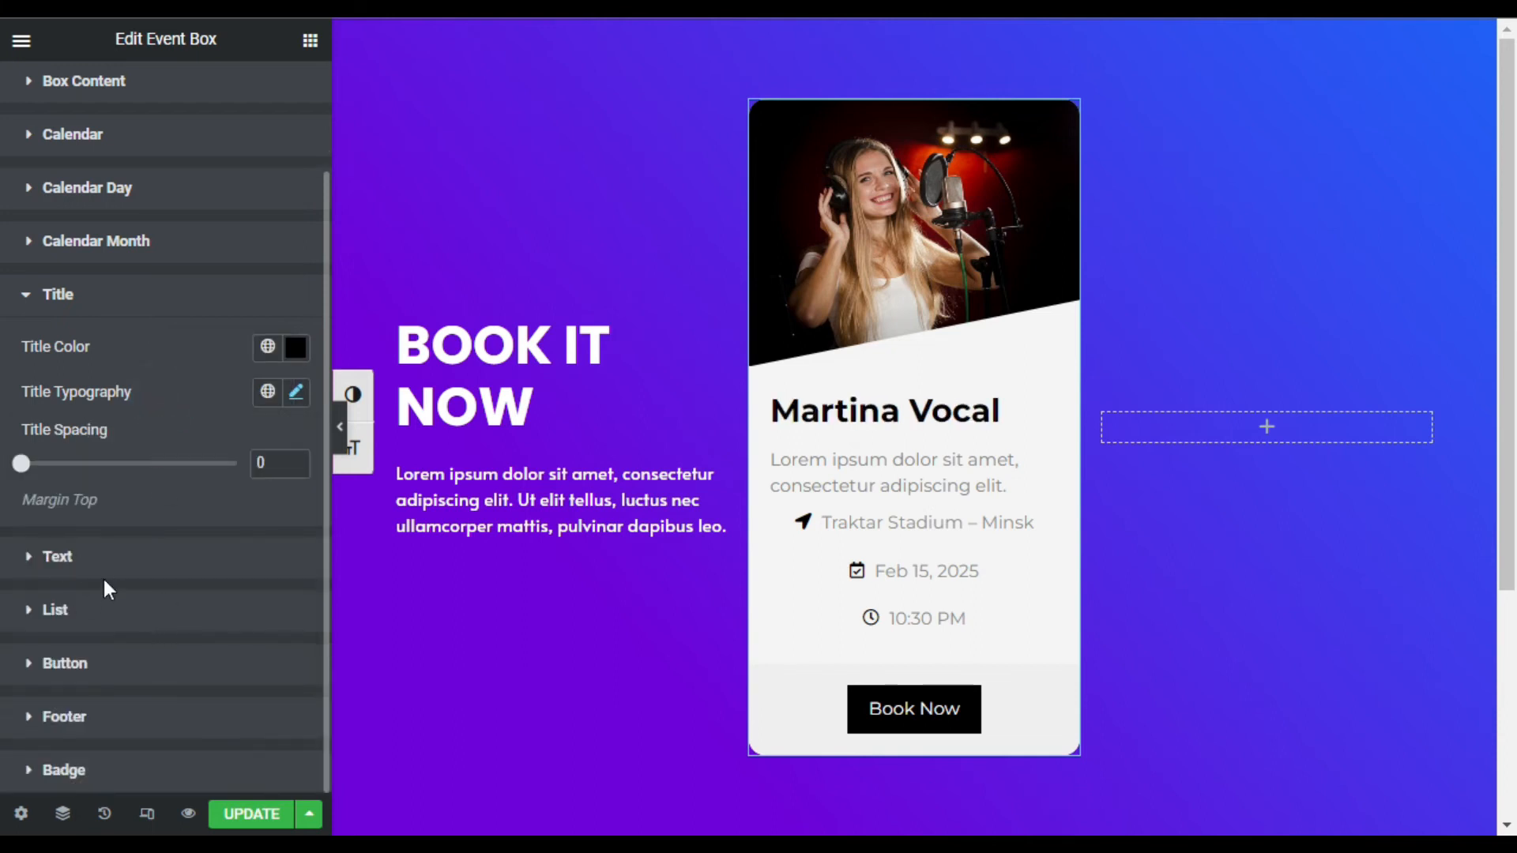
pyautogui.click(117, 610)
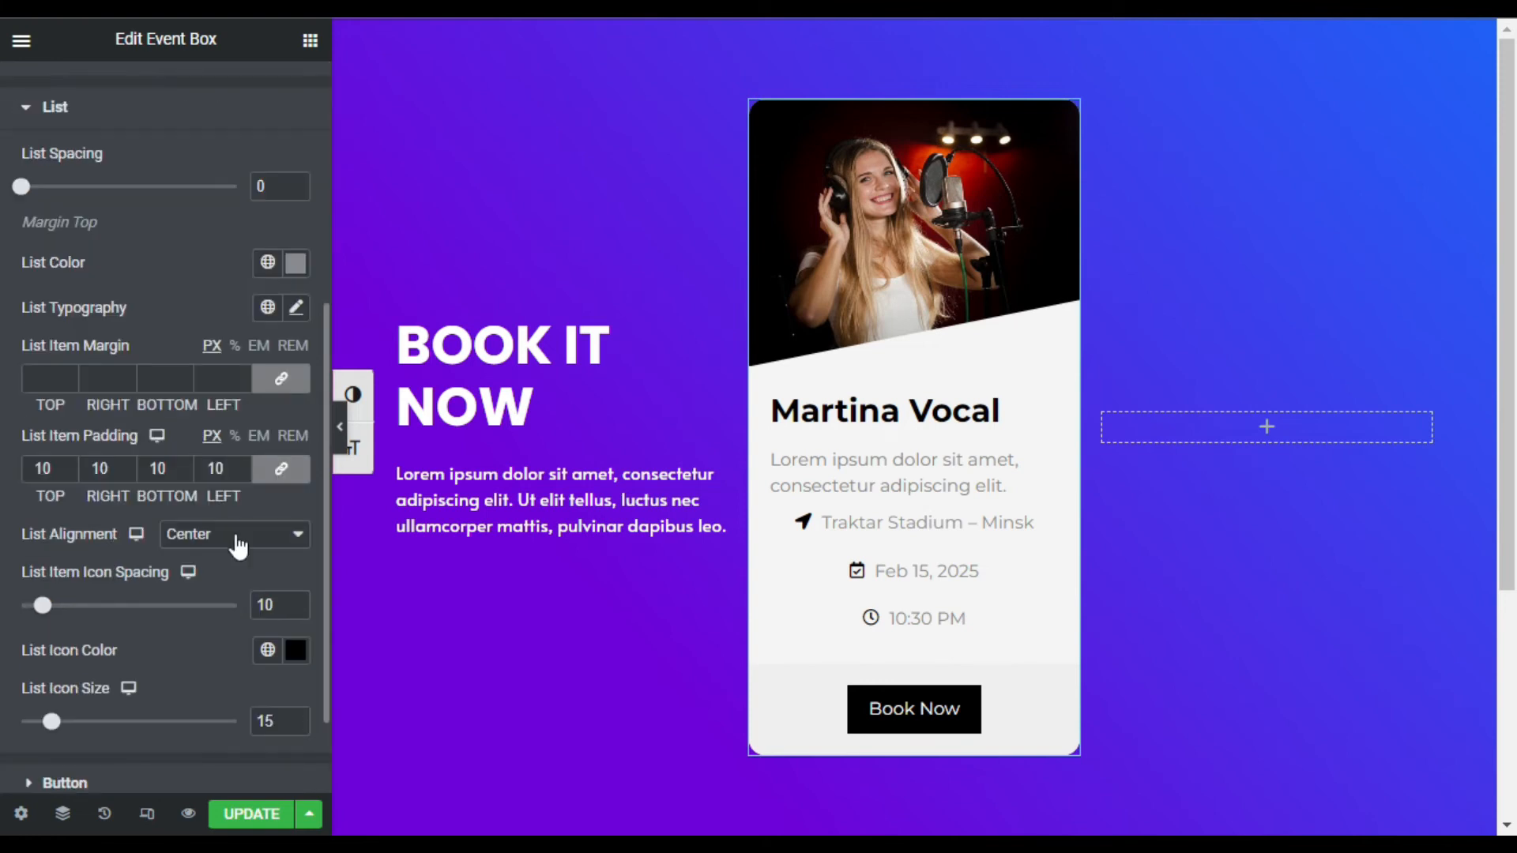
# Step: Left-align the venue, date and time lines and colour the list text black #000000
pyautogui.click(237, 545)
pyautogui.click(224, 559)
pyautogui.scroll(2, 291, 506)
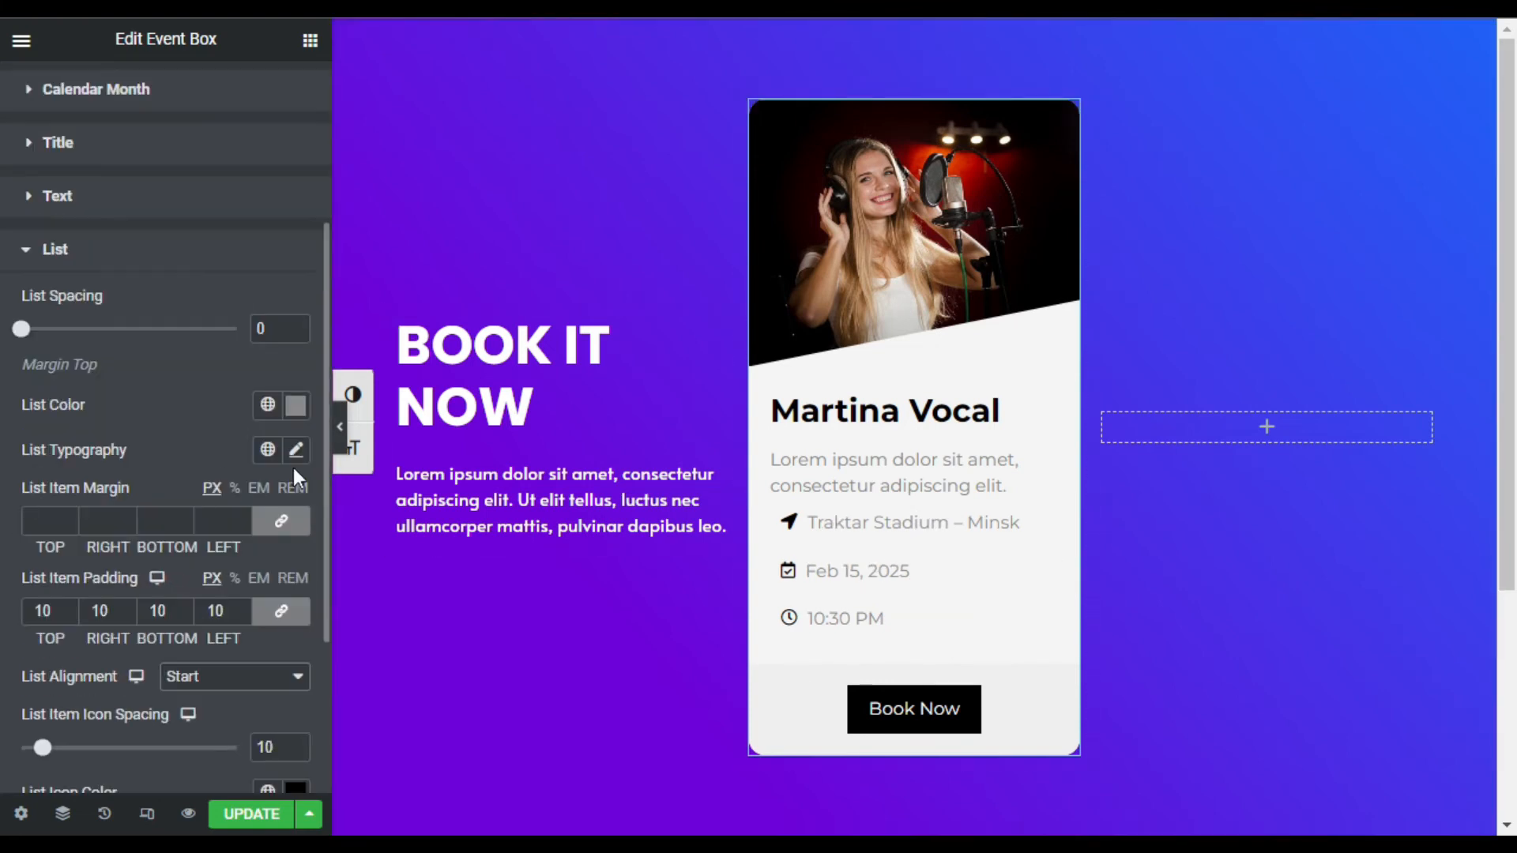
pyautogui.click(297, 406)
pyautogui.write('#000000')
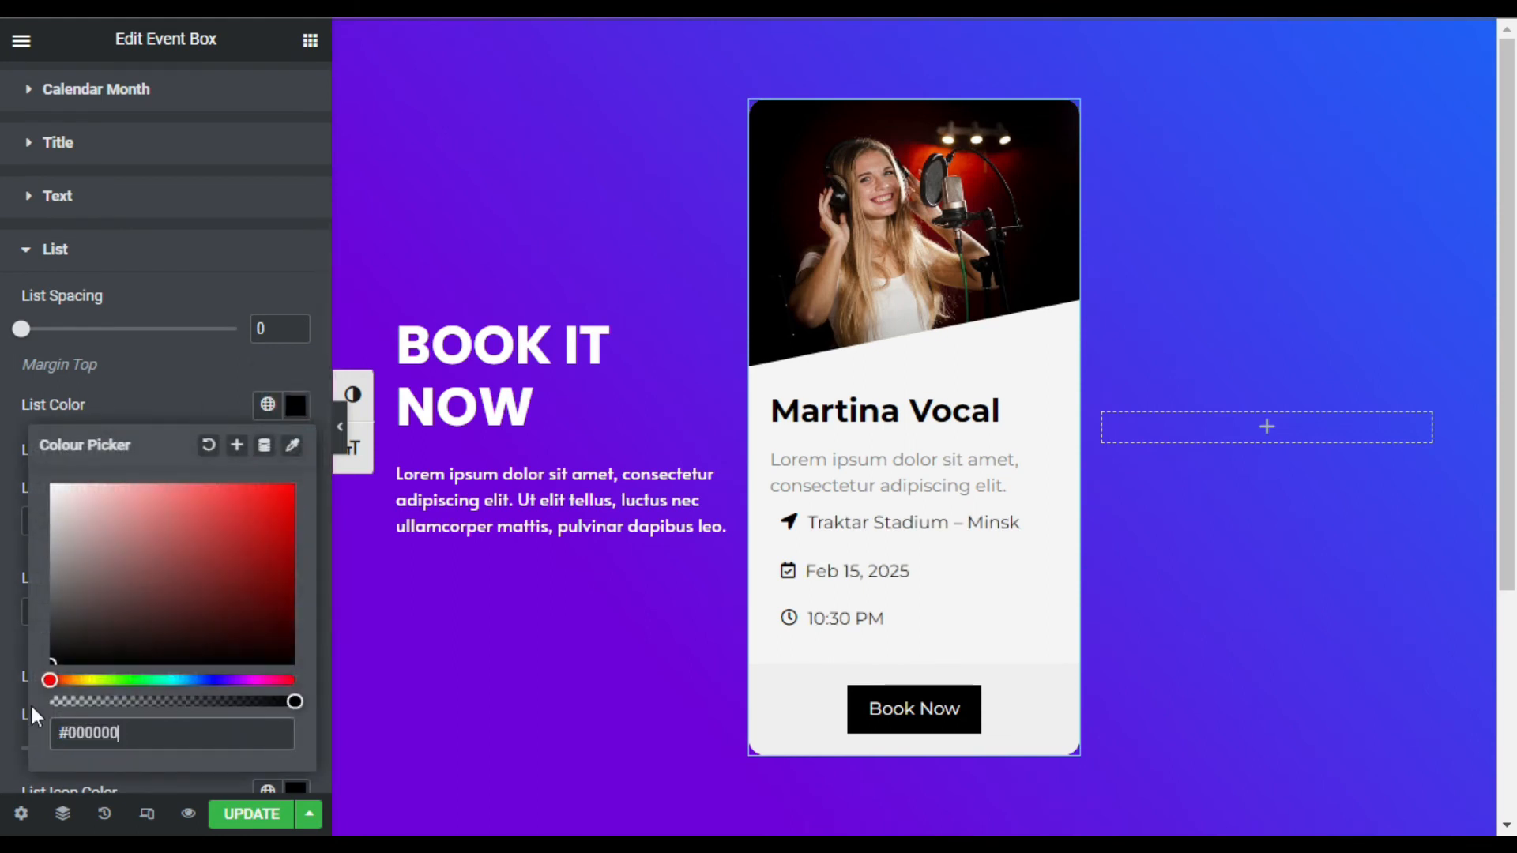
pyautogui.click(189, 399)
# Step: Unlink the list item padding and set the top padding to 5
pyautogui.scroll(-3, 189, 427)
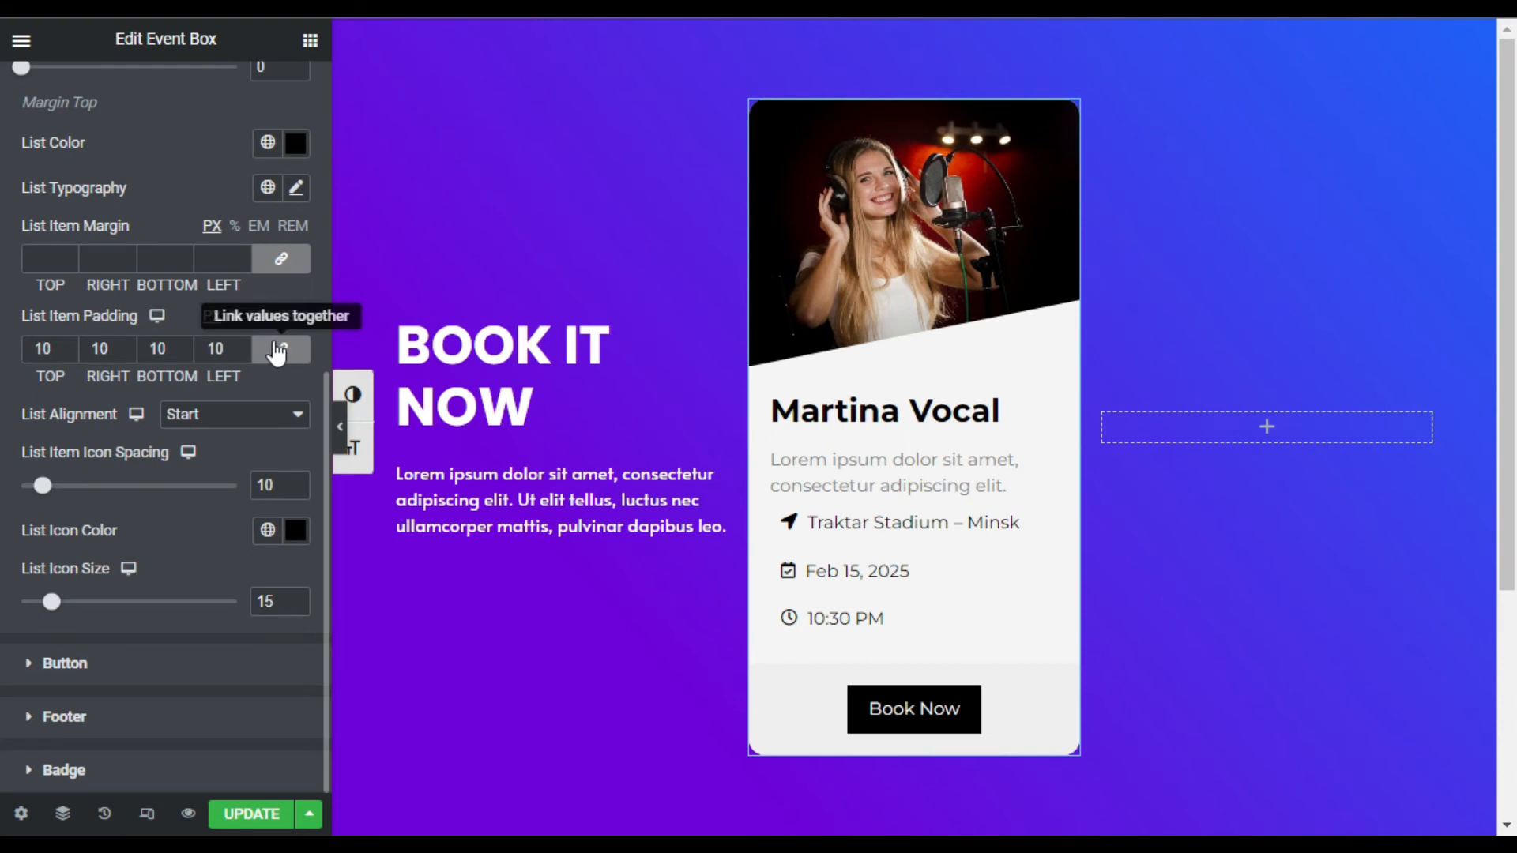
pyautogui.click(279, 349)
pyautogui.click(42, 349)
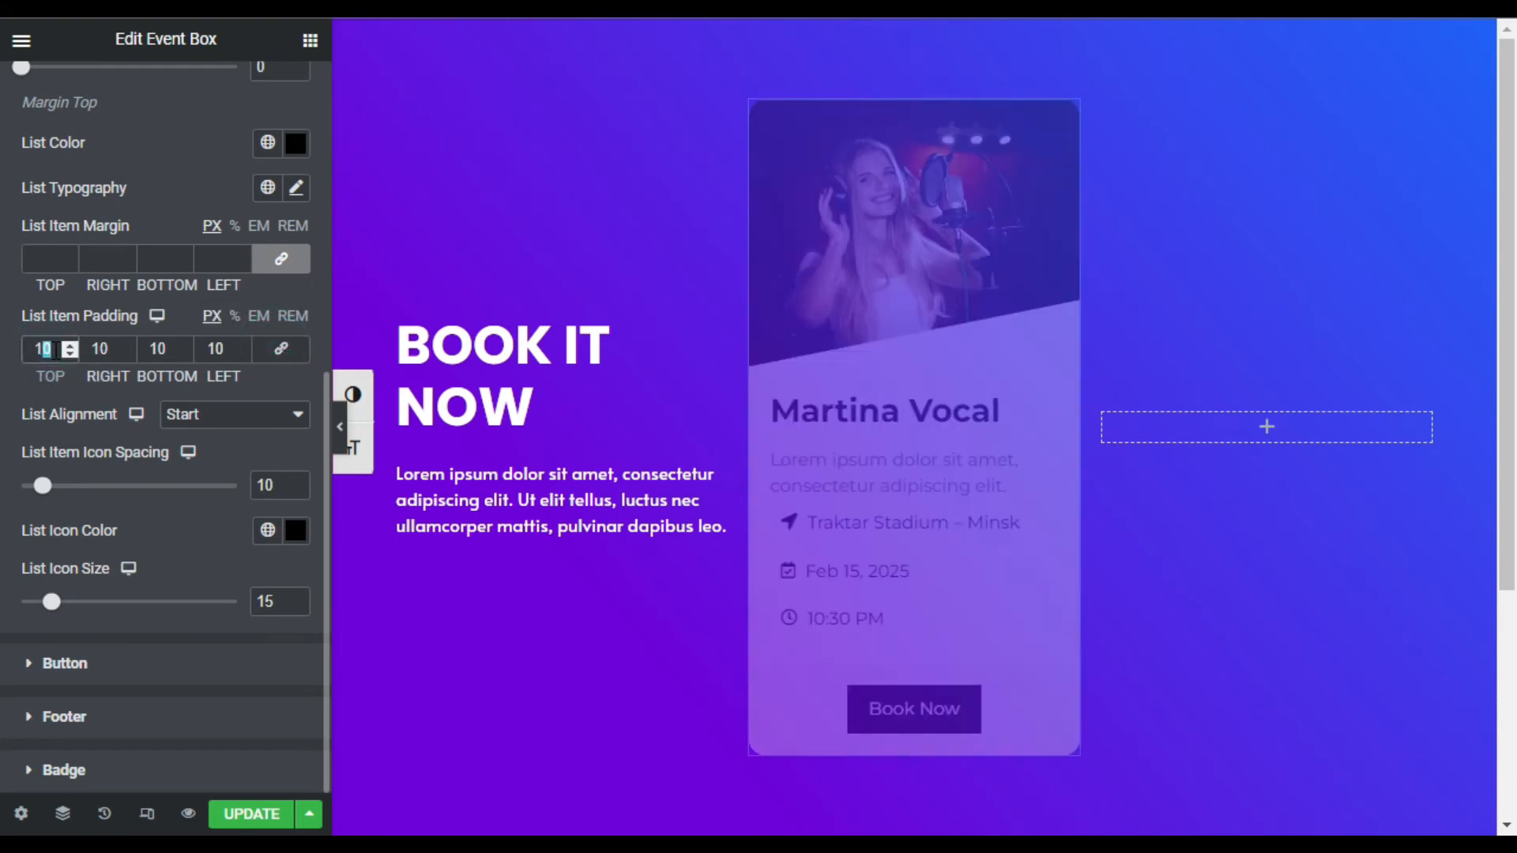
pyautogui.write('5')
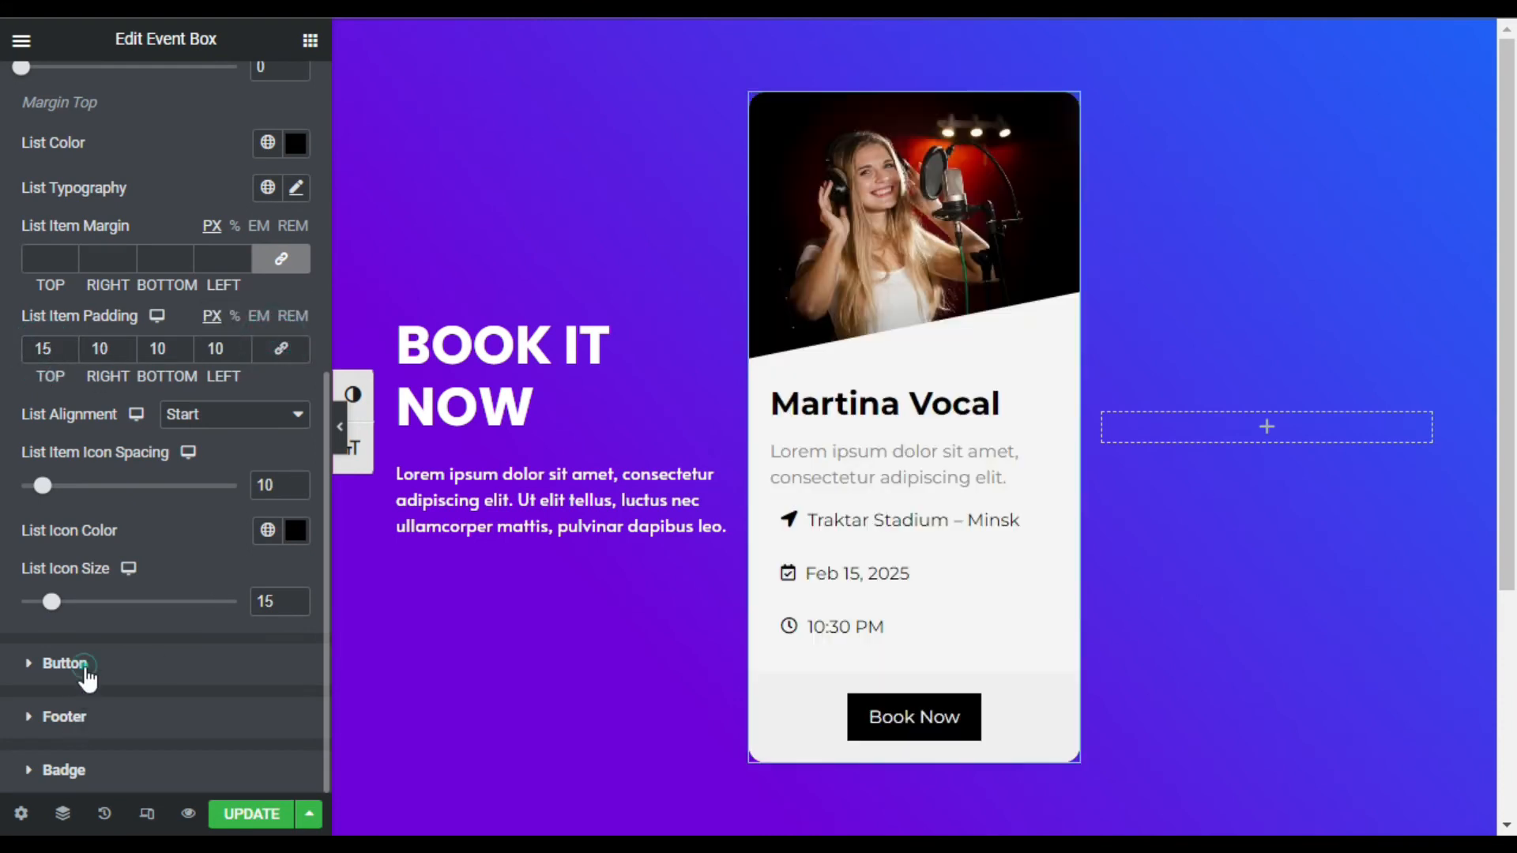
# Step: Set the Book Now button radius to 10
pyautogui.click(79, 664)
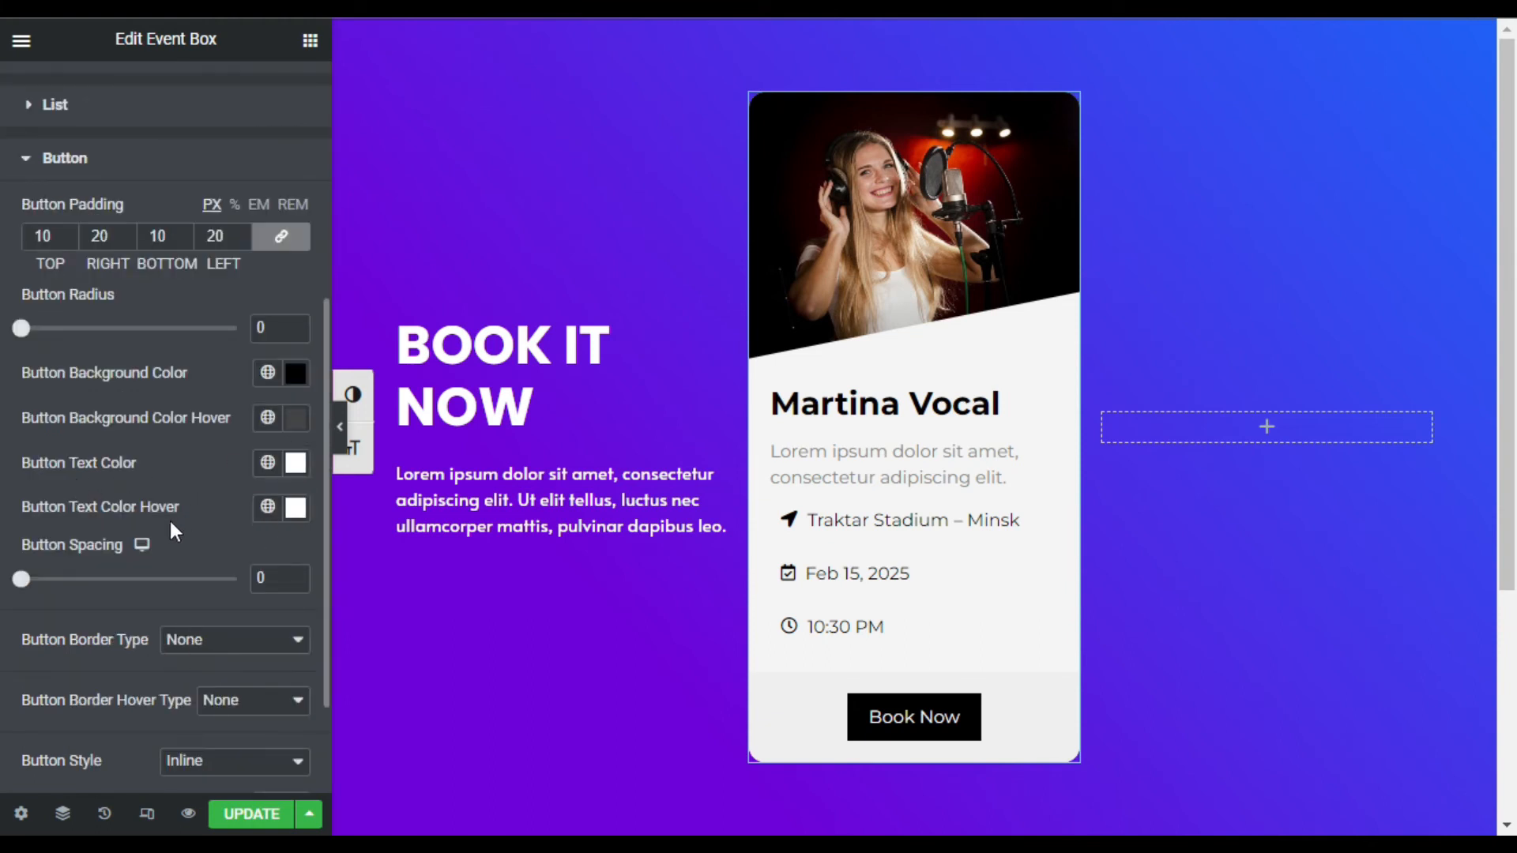
pyautogui.scroll(-2, 109, 598)
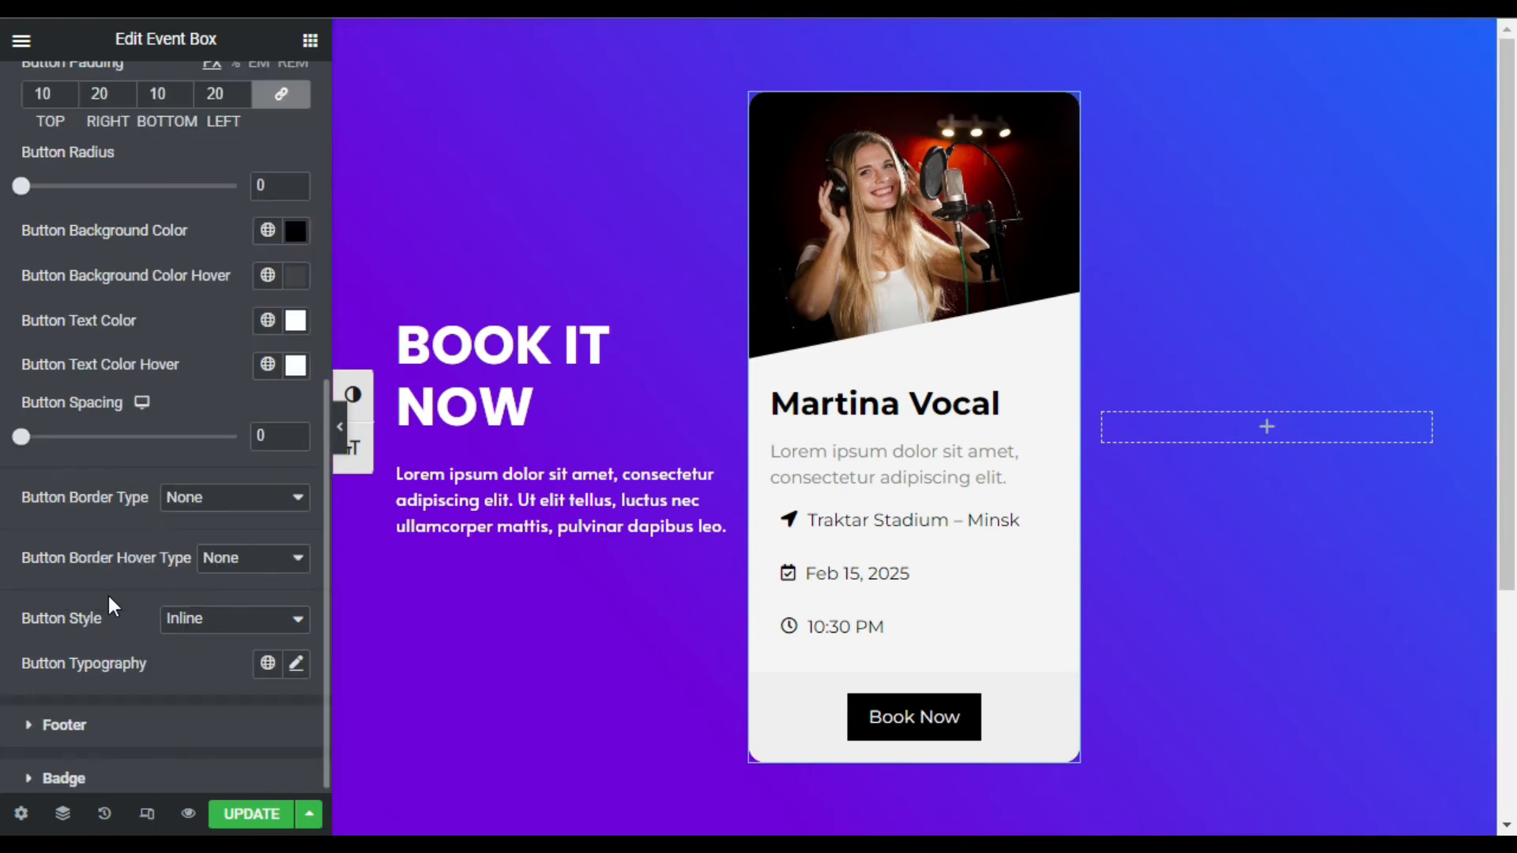
pyautogui.scroll(2, 90, 269)
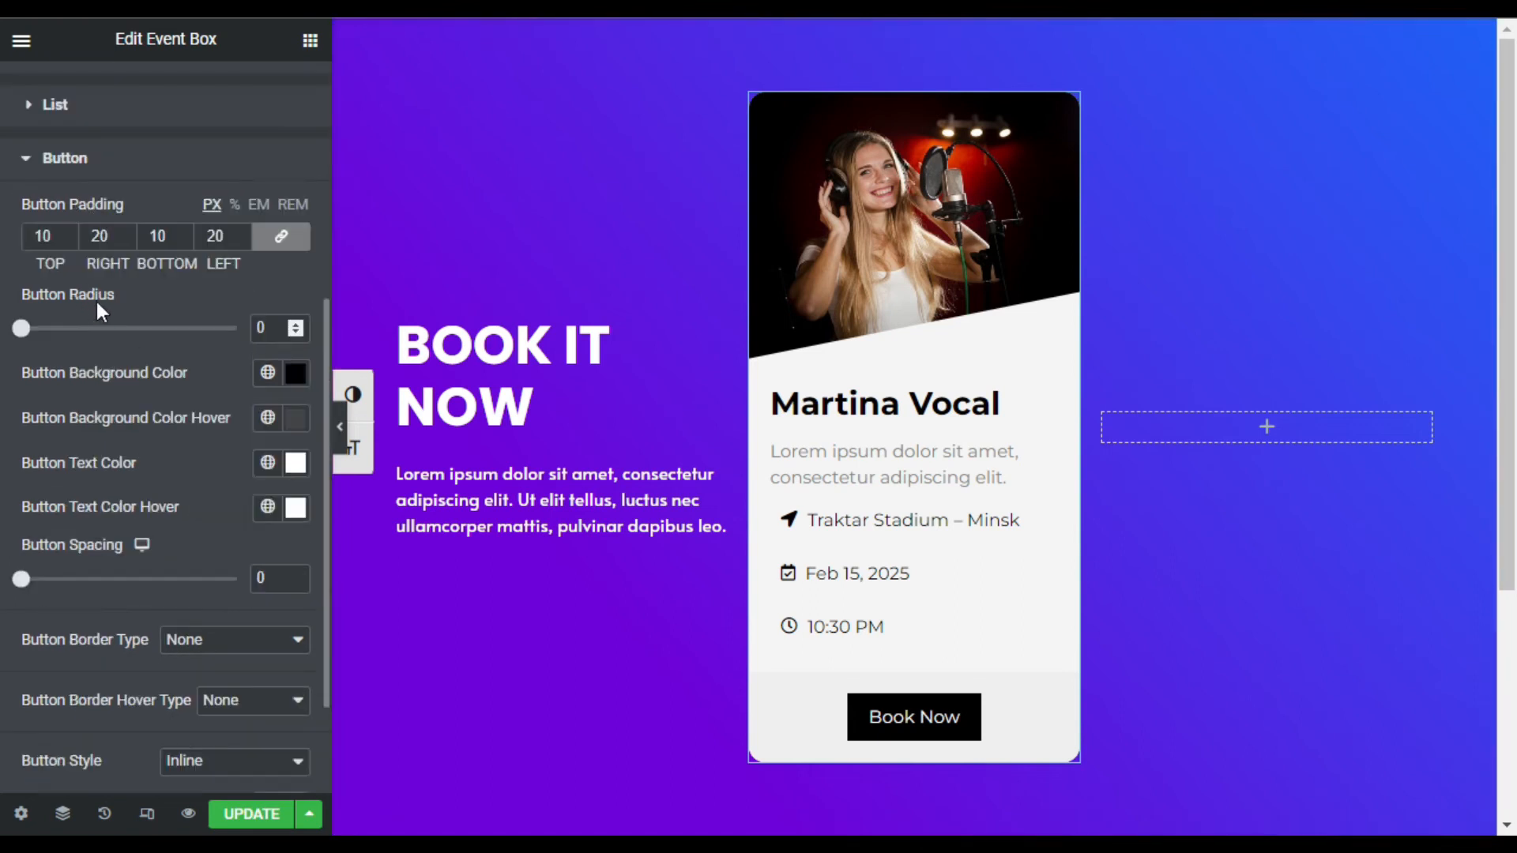
pyautogui.write('10')
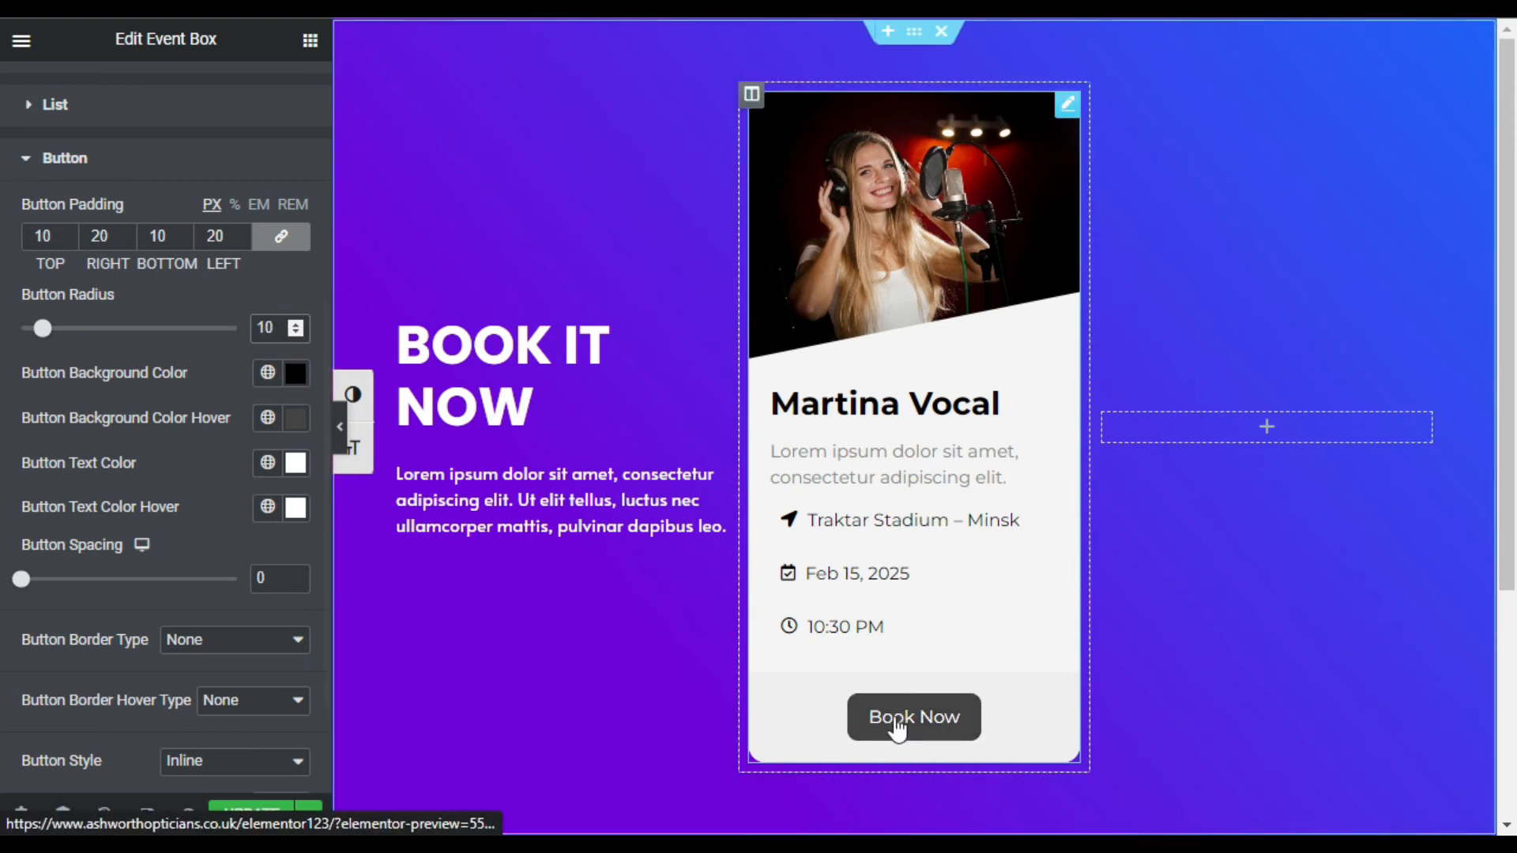
pyautogui.scroll(-2, 209, 515)
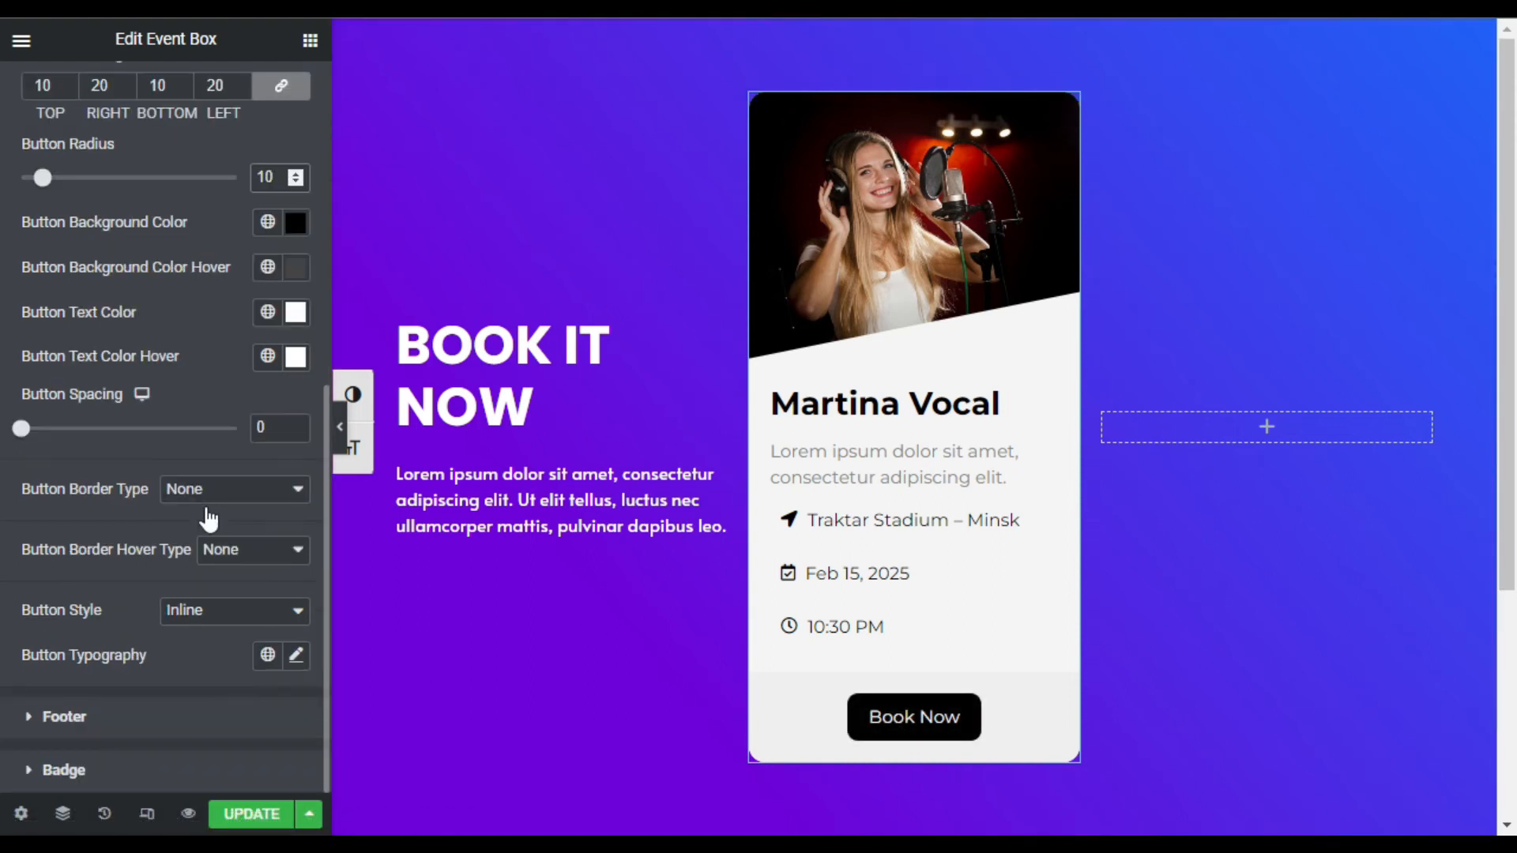
pyautogui.scroll(2, 210, 519)
pyautogui.scroll(2, 150, 552)
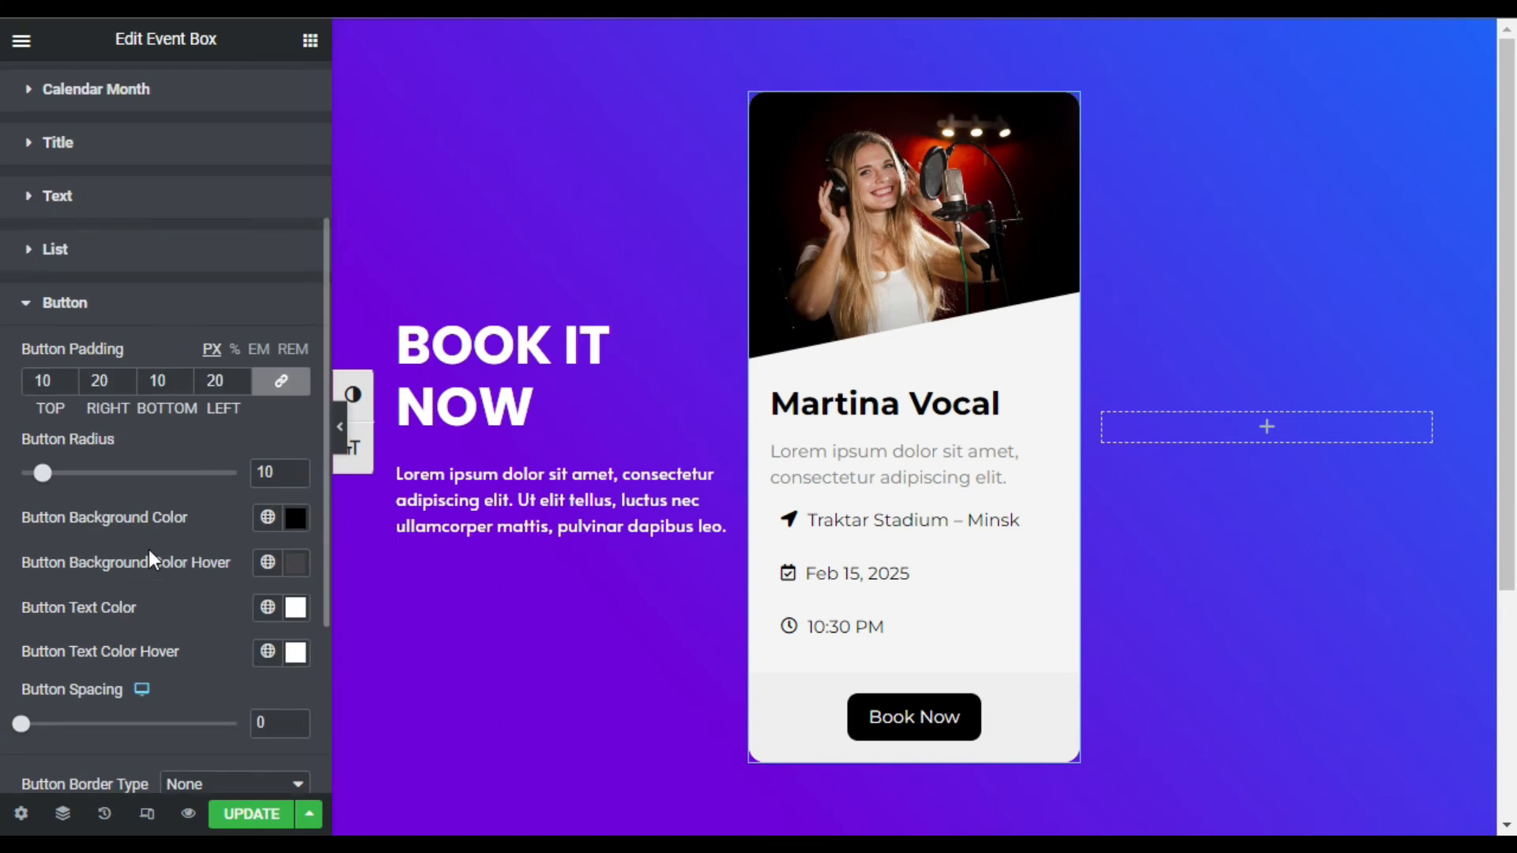
pyautogui.scroll(3, 158, 563)
# Step: Give the vocalist card's box a shadow with blur 40 and spread 15
pyautogui.click(126, 161)
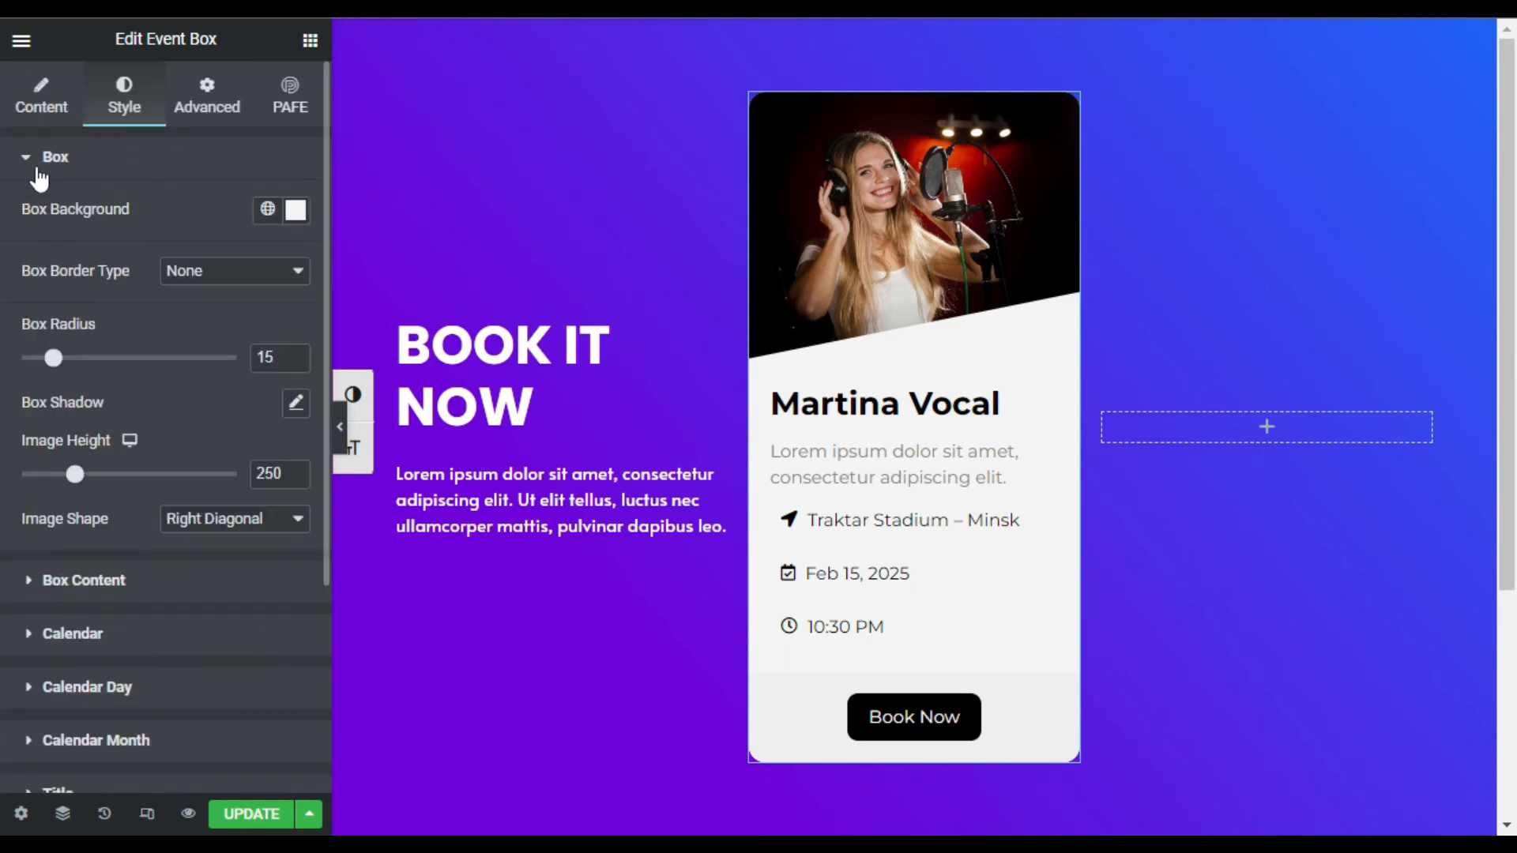
pyautogui.click(297, 407)
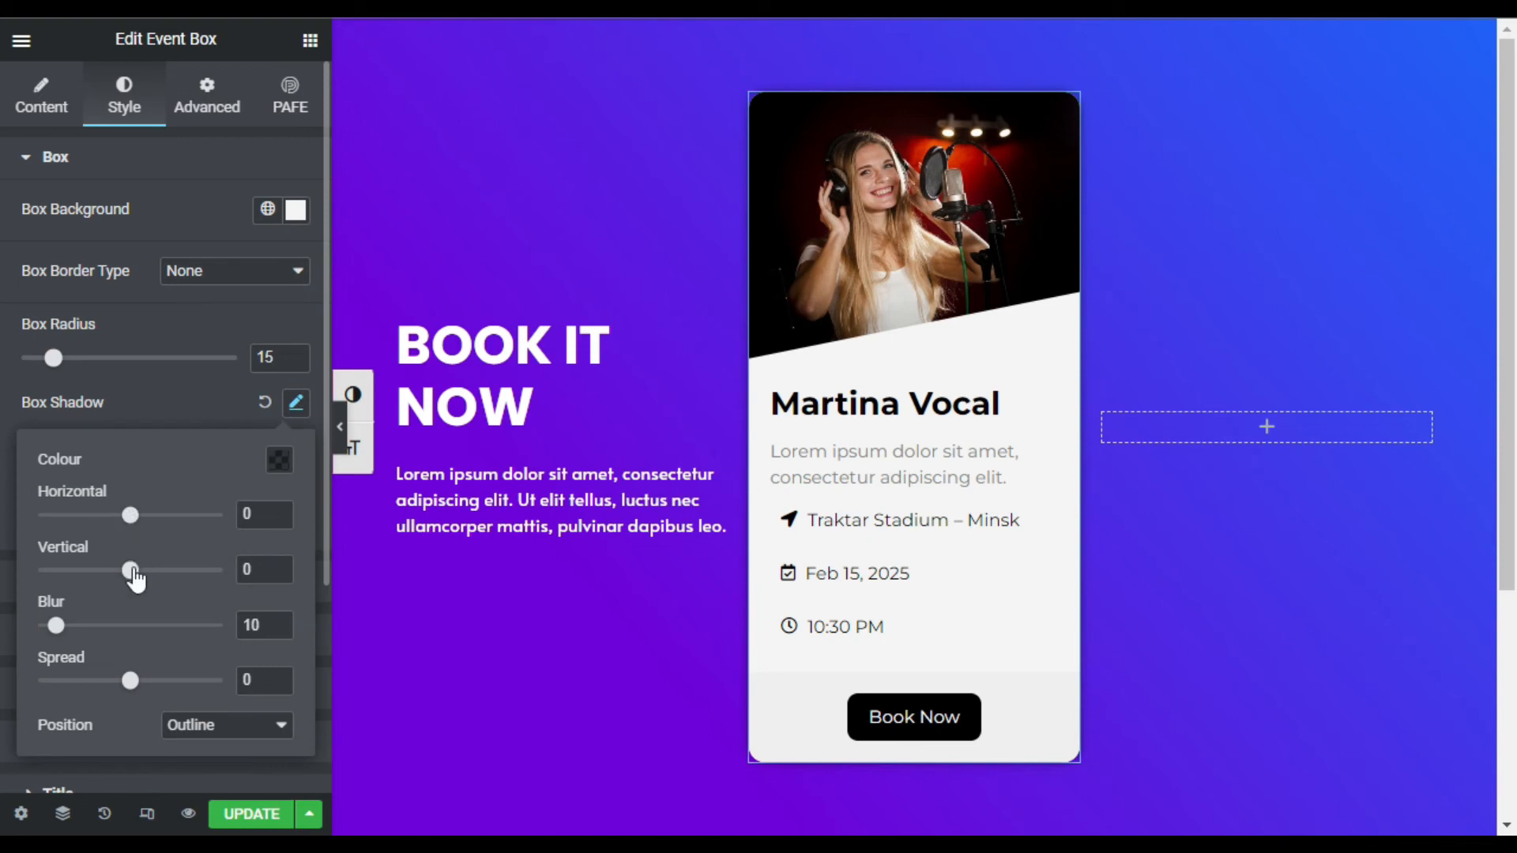
pyautogui.moveTo(56, 634); pyautogui.dragTo(101, 639)
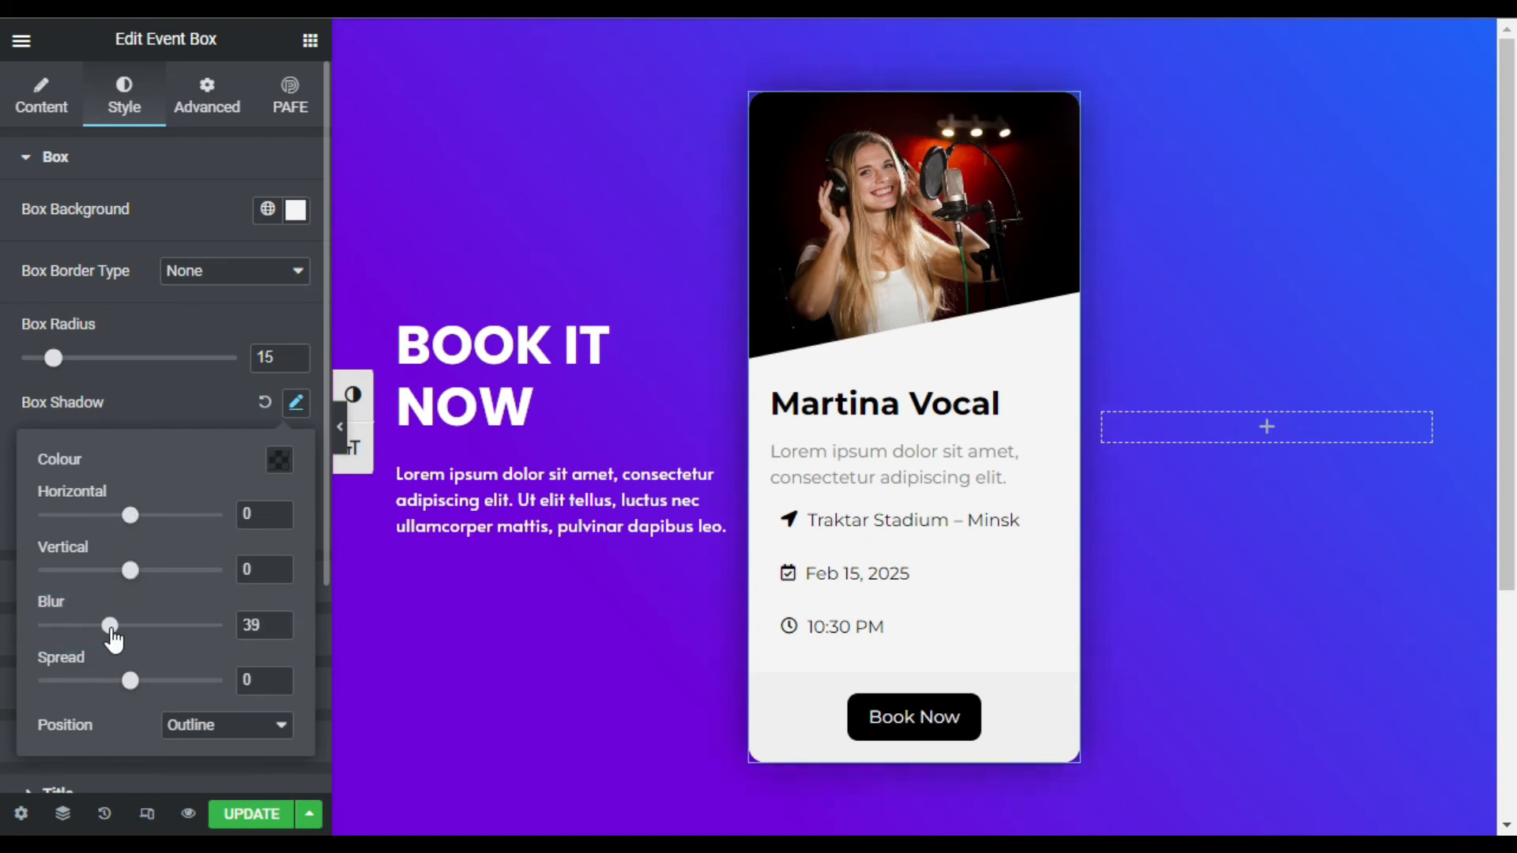
pyautogui.click(278, 621)
pyautogui.moveTo(131, 681); pyautogui.dragTo(150, 683)
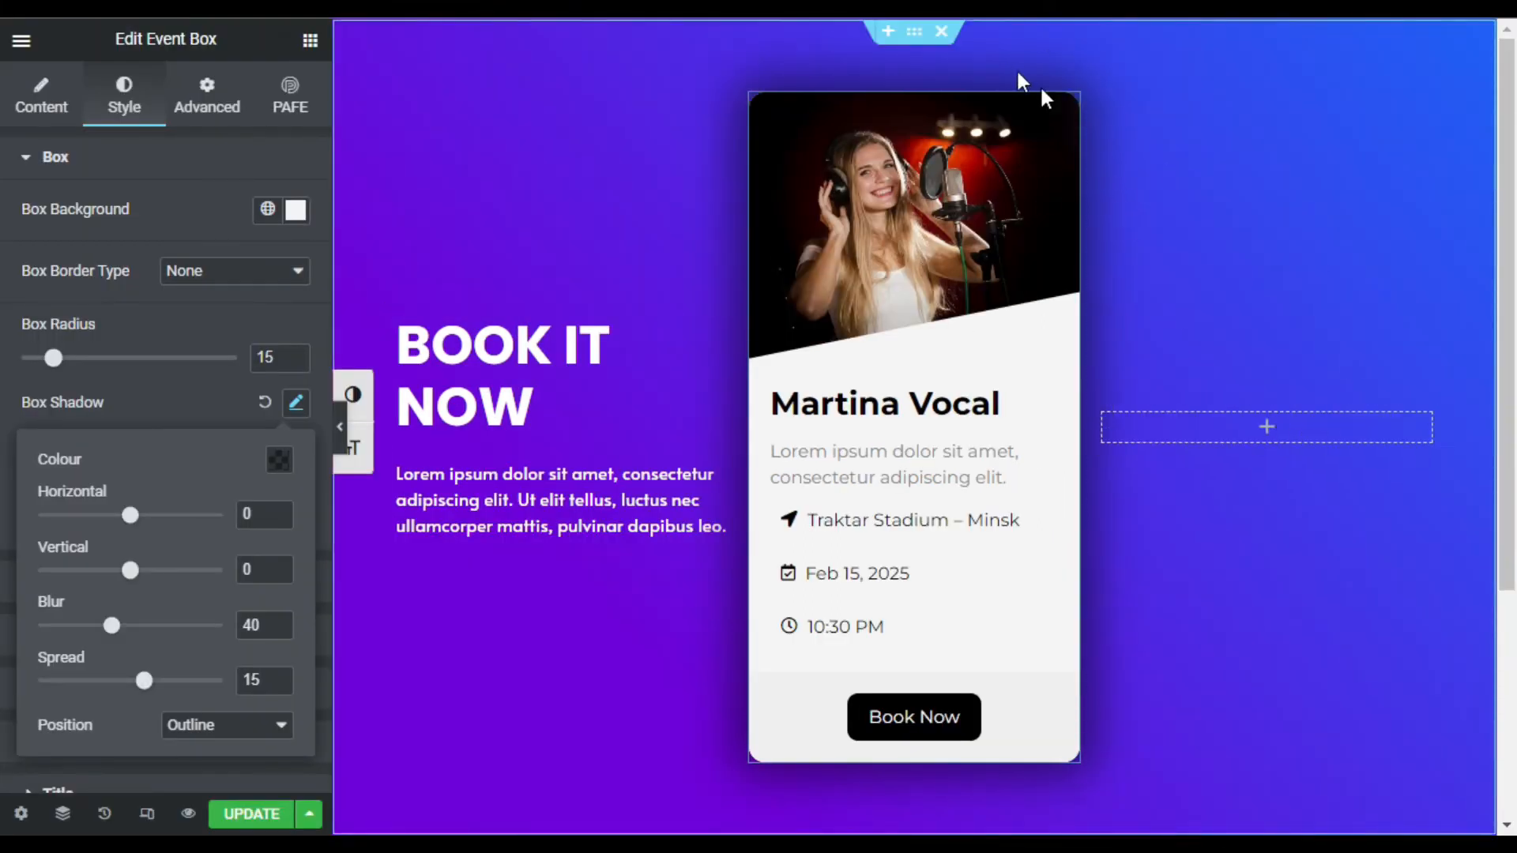
pyautogui.rightClick(1060, 110)
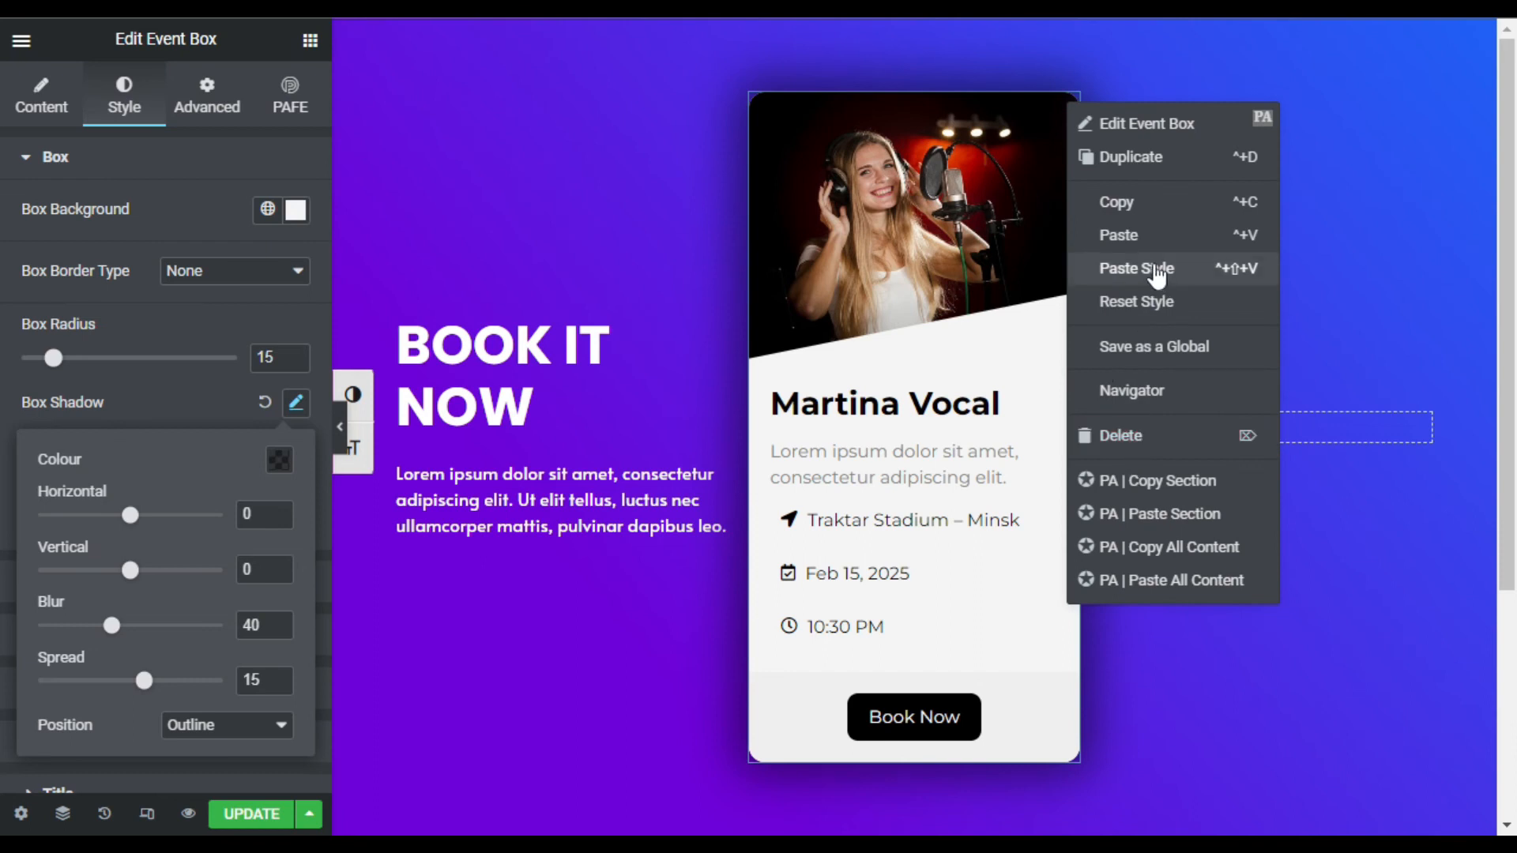
# Step: Copy the vocalist card and paste it into the empty third column
pyautogui.click(1124, 202)
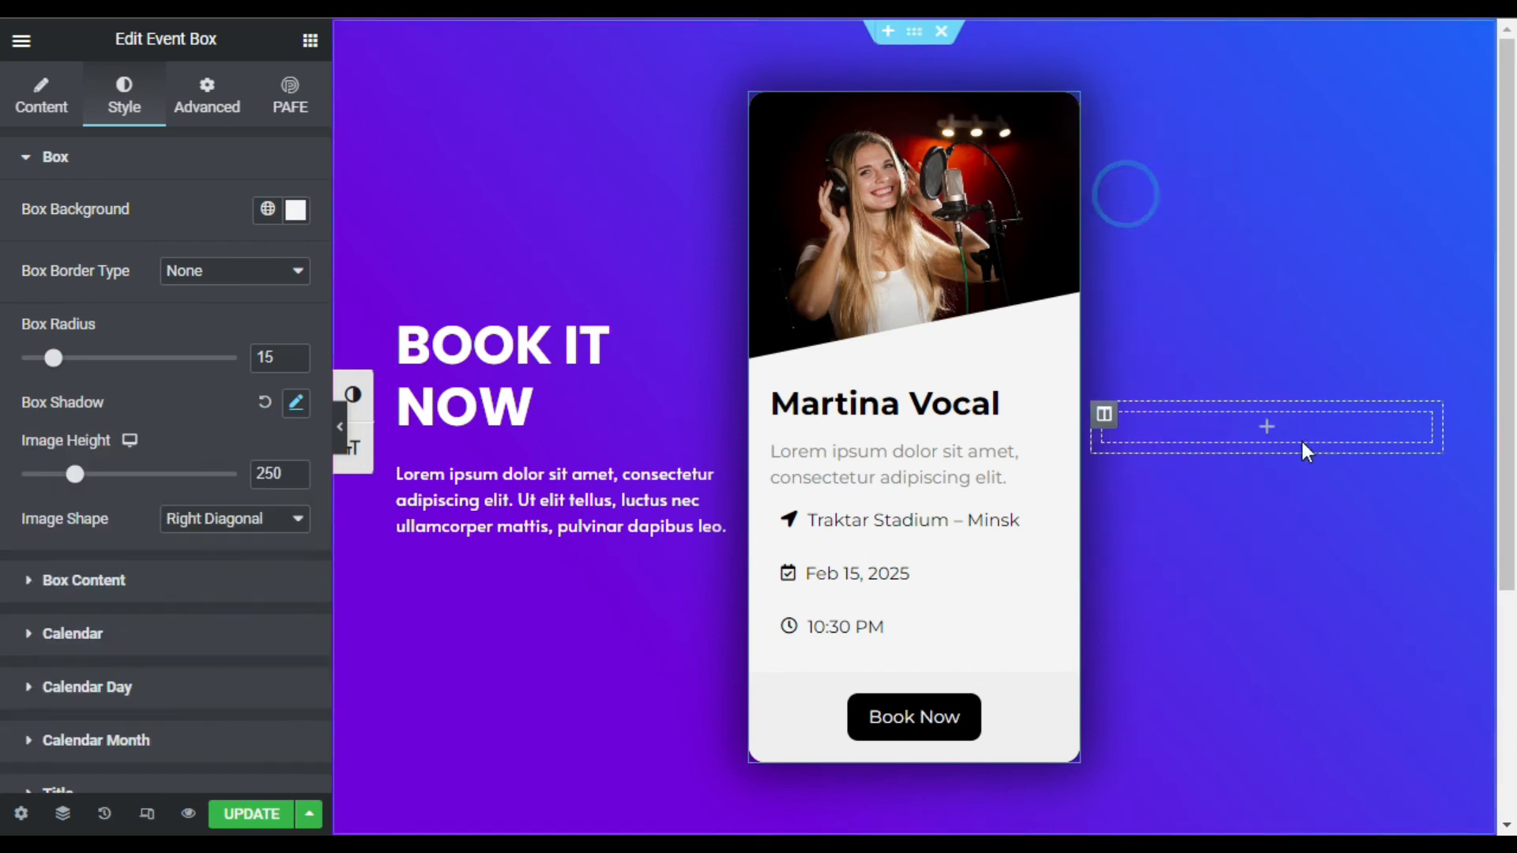
pyautogui.rightClick(1245, 511)
pyautogui.click(1354, 512)
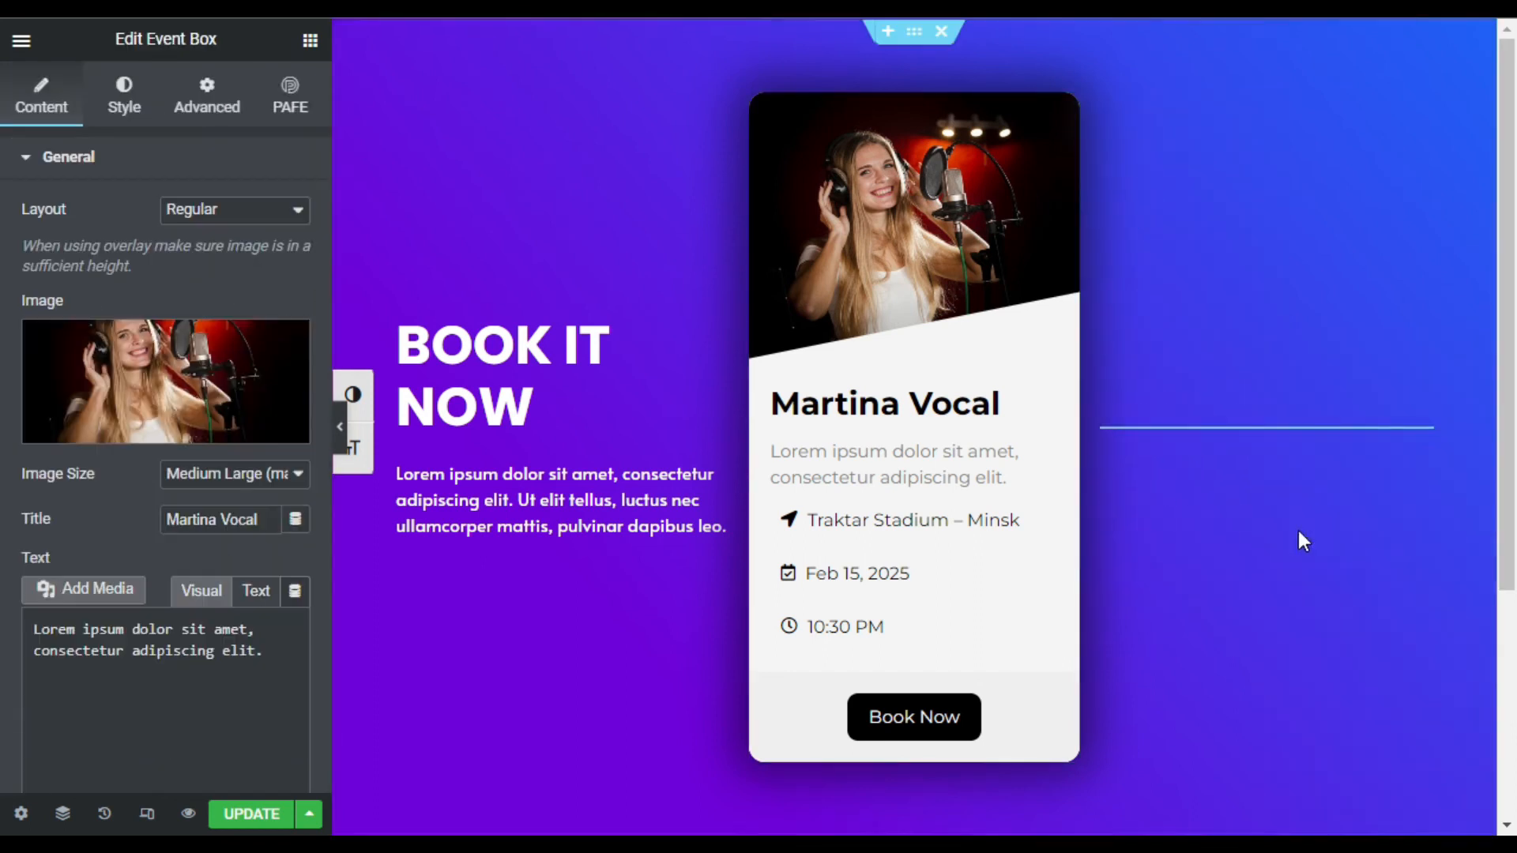
# Step: Swap the copy's photo for the violinist and retitle it 'David Braun Violin'
pyautogui.click(172, 442)
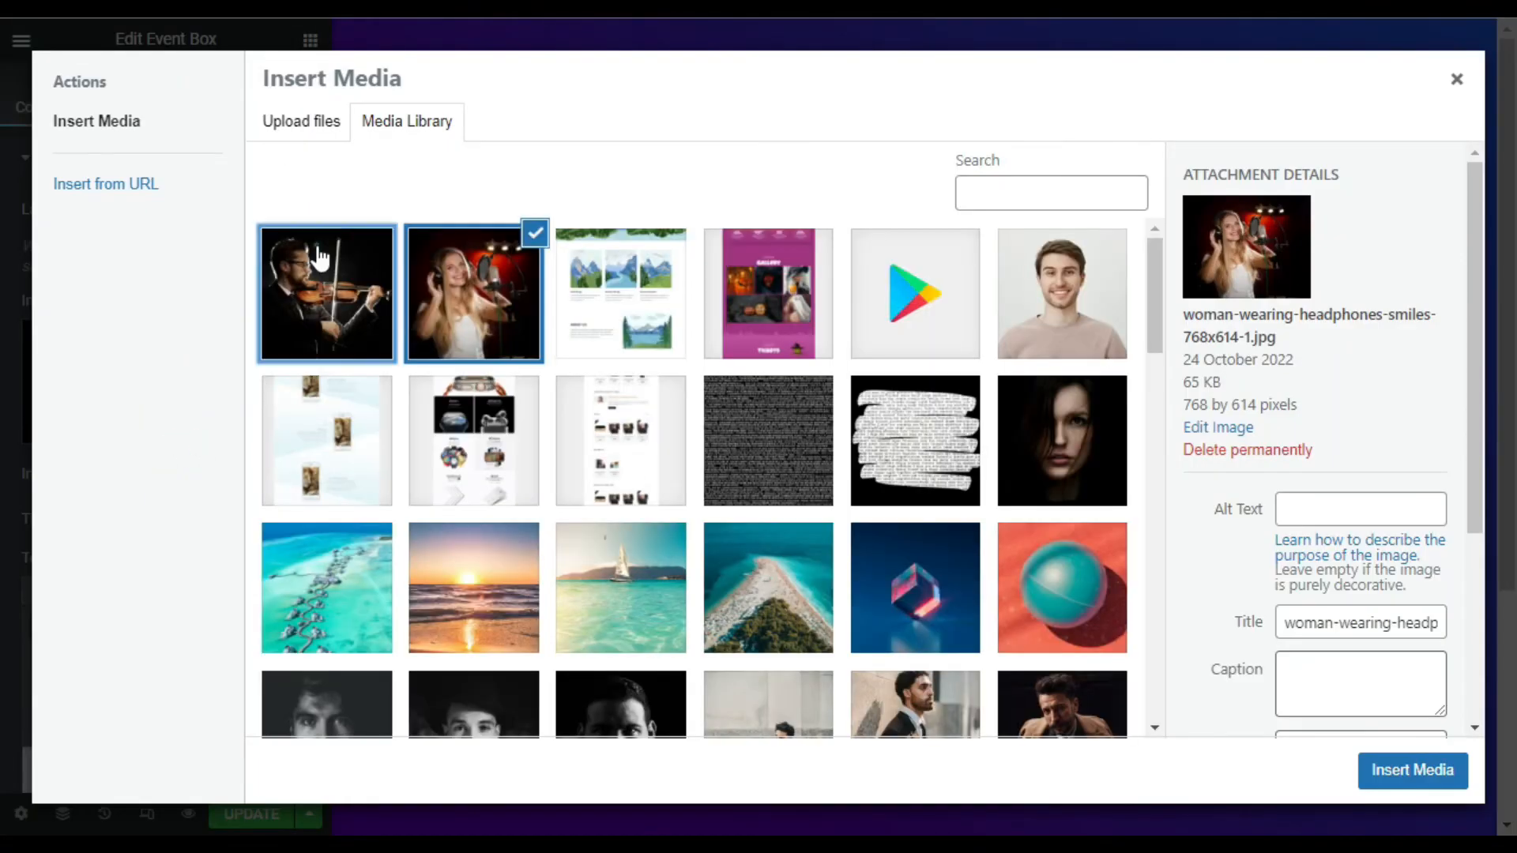
pyautogui.click(319, 257)
pyautogui.click(1392, 771)
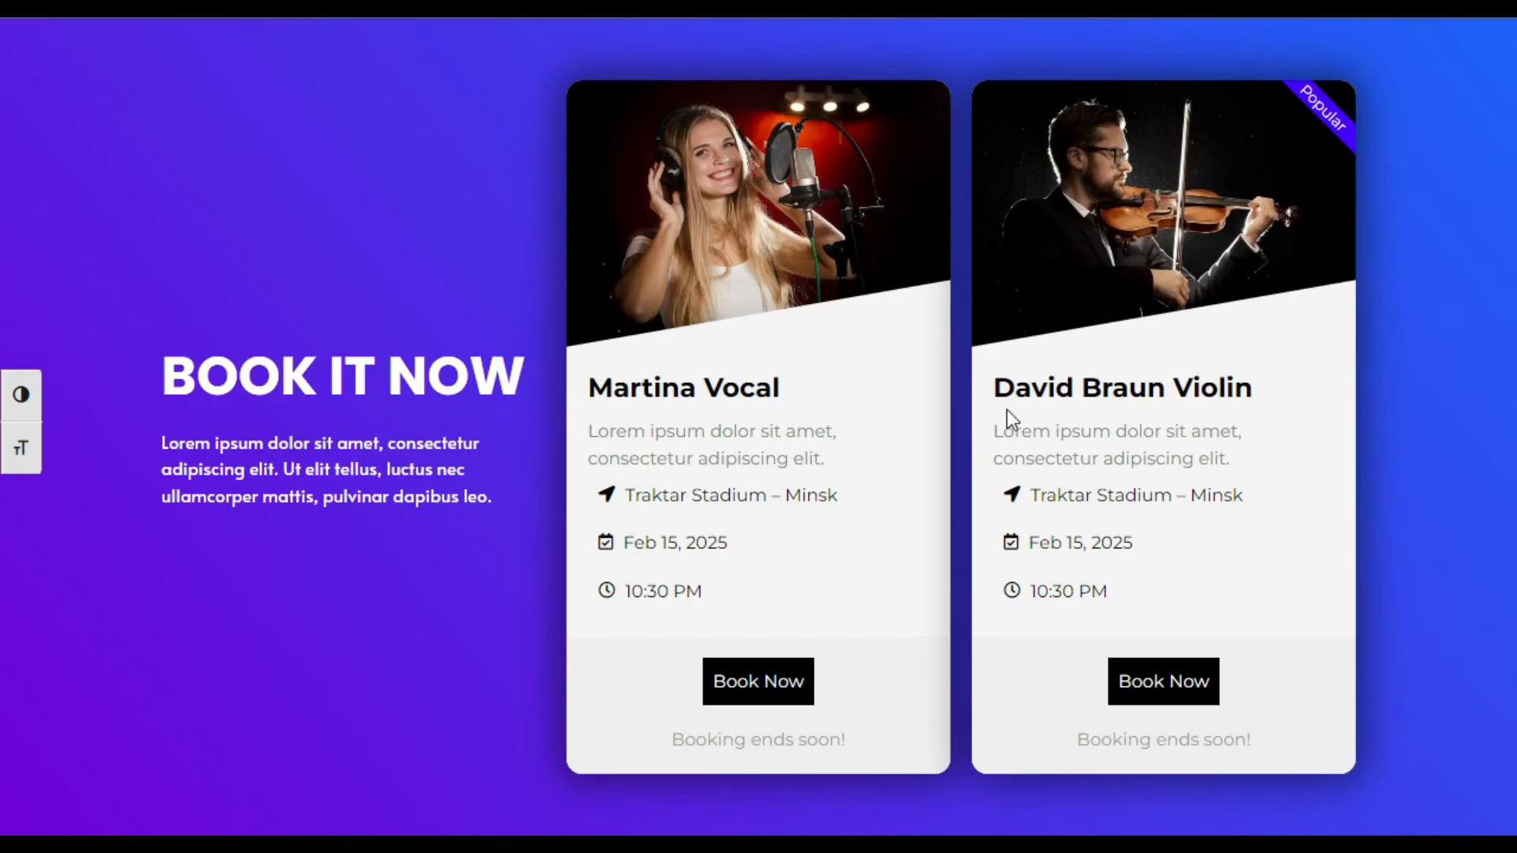
pyautogui.moveTo(1030, 405); pyautogui.dragTo(1239, 406)
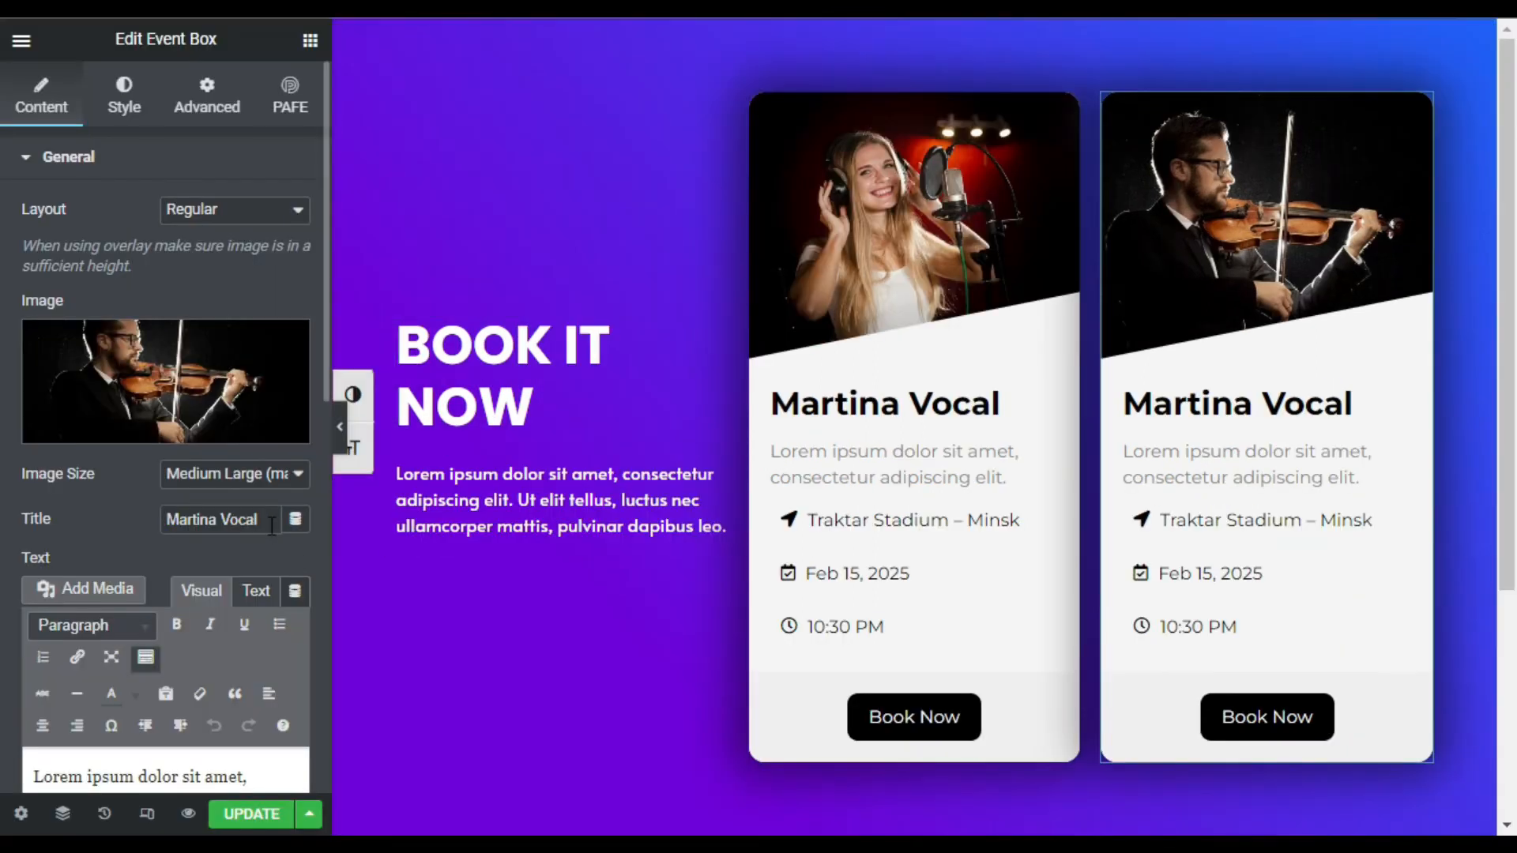
pyautogui.moveTo(271, 526); pyautogui.dragTo(127, 523)
pyautogui.write('David Braun Violin')
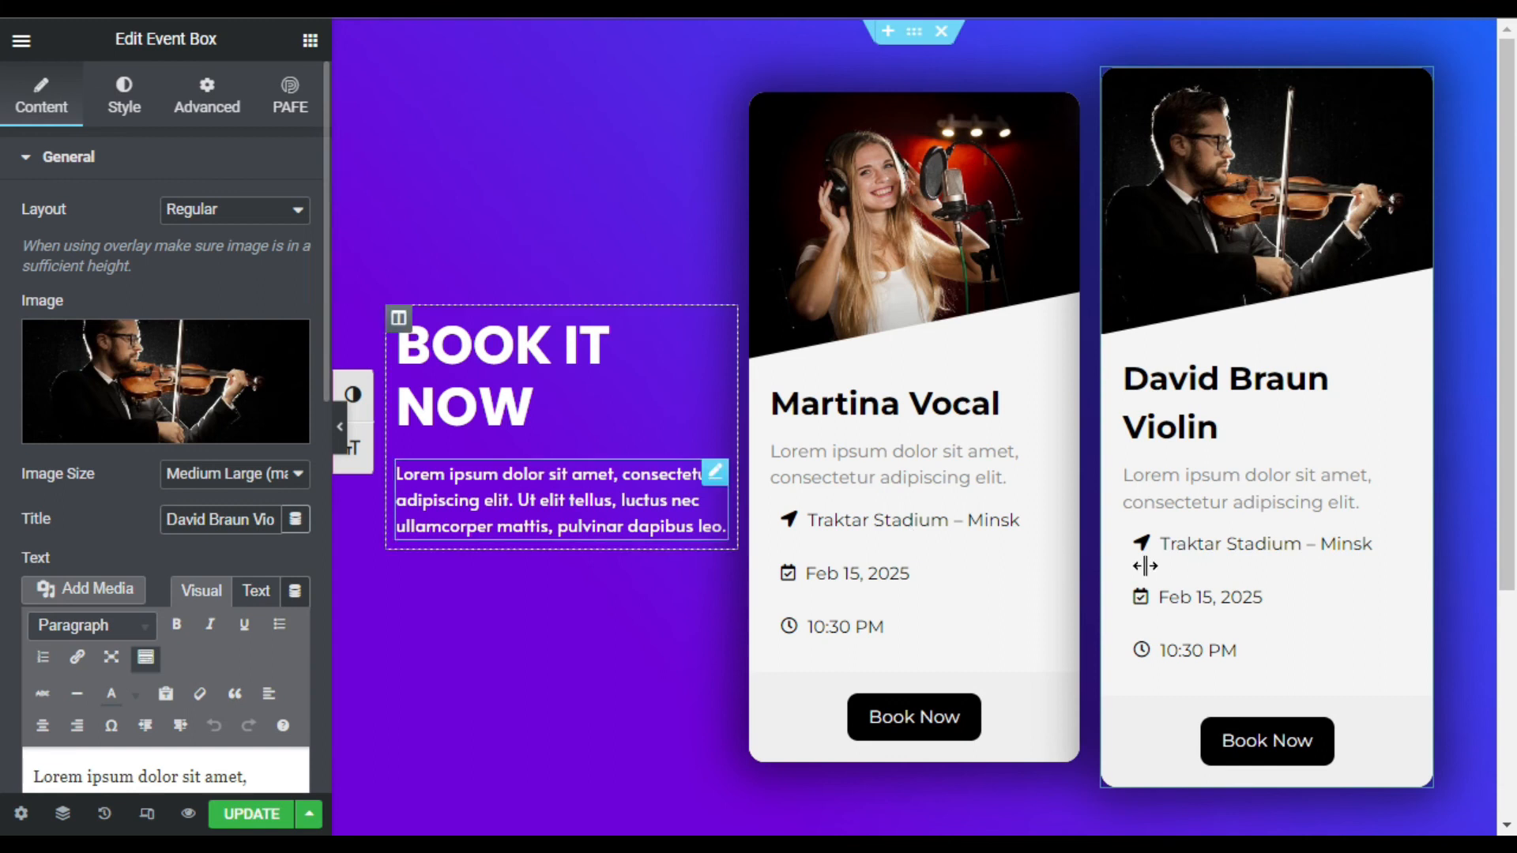
# Step: Change the violinist card's date detail line from Feb 15 to Feb 20, 2025
pyautogui.click(125, 159)
pyautogui.click(99, 276)
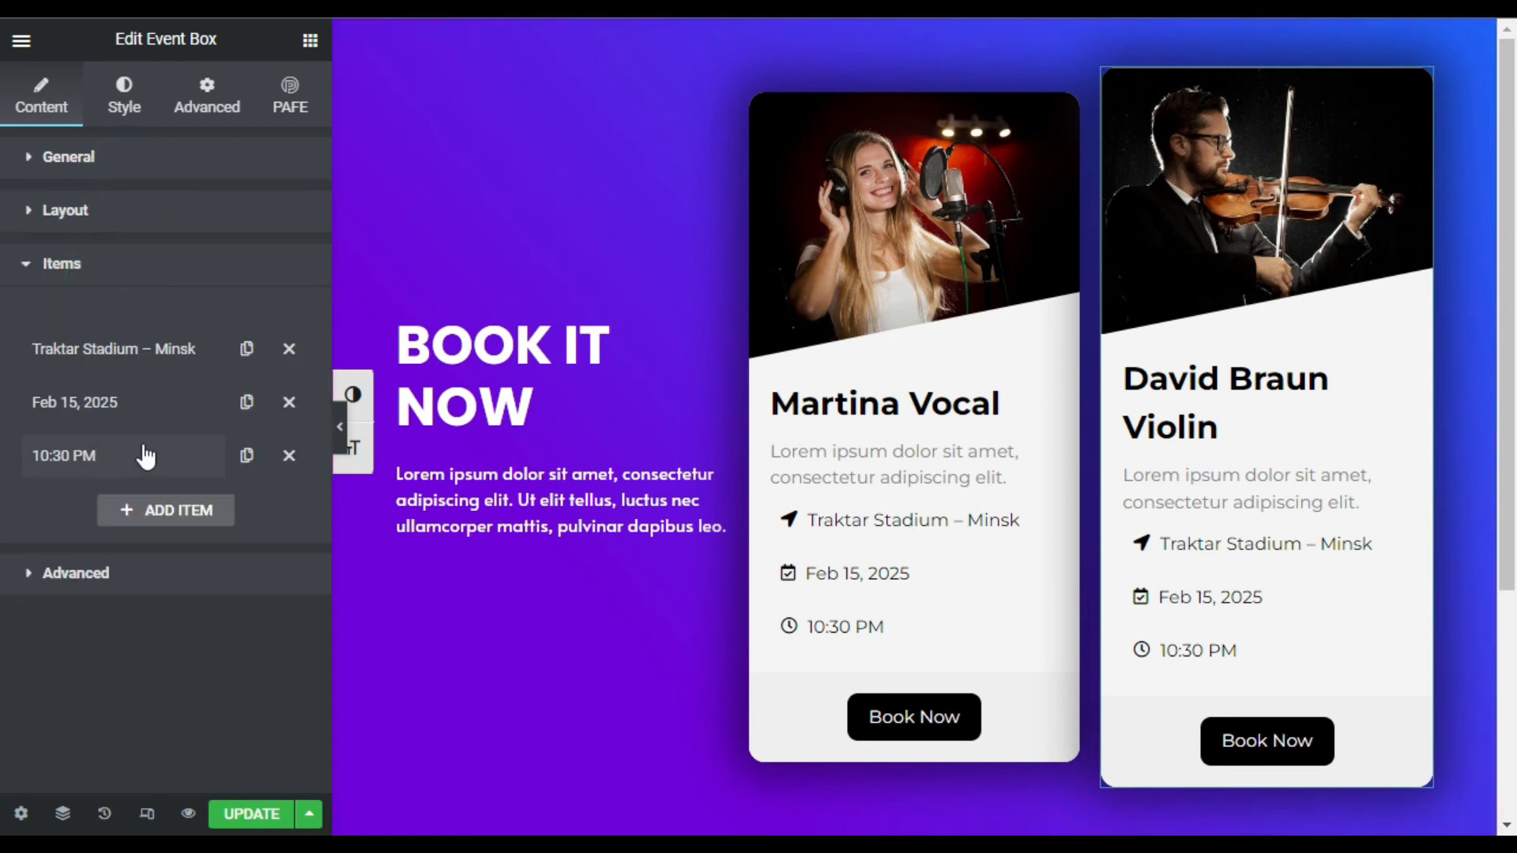
pyautogui.click(156, 407)
pyautogui.doubleClick(203, 453)
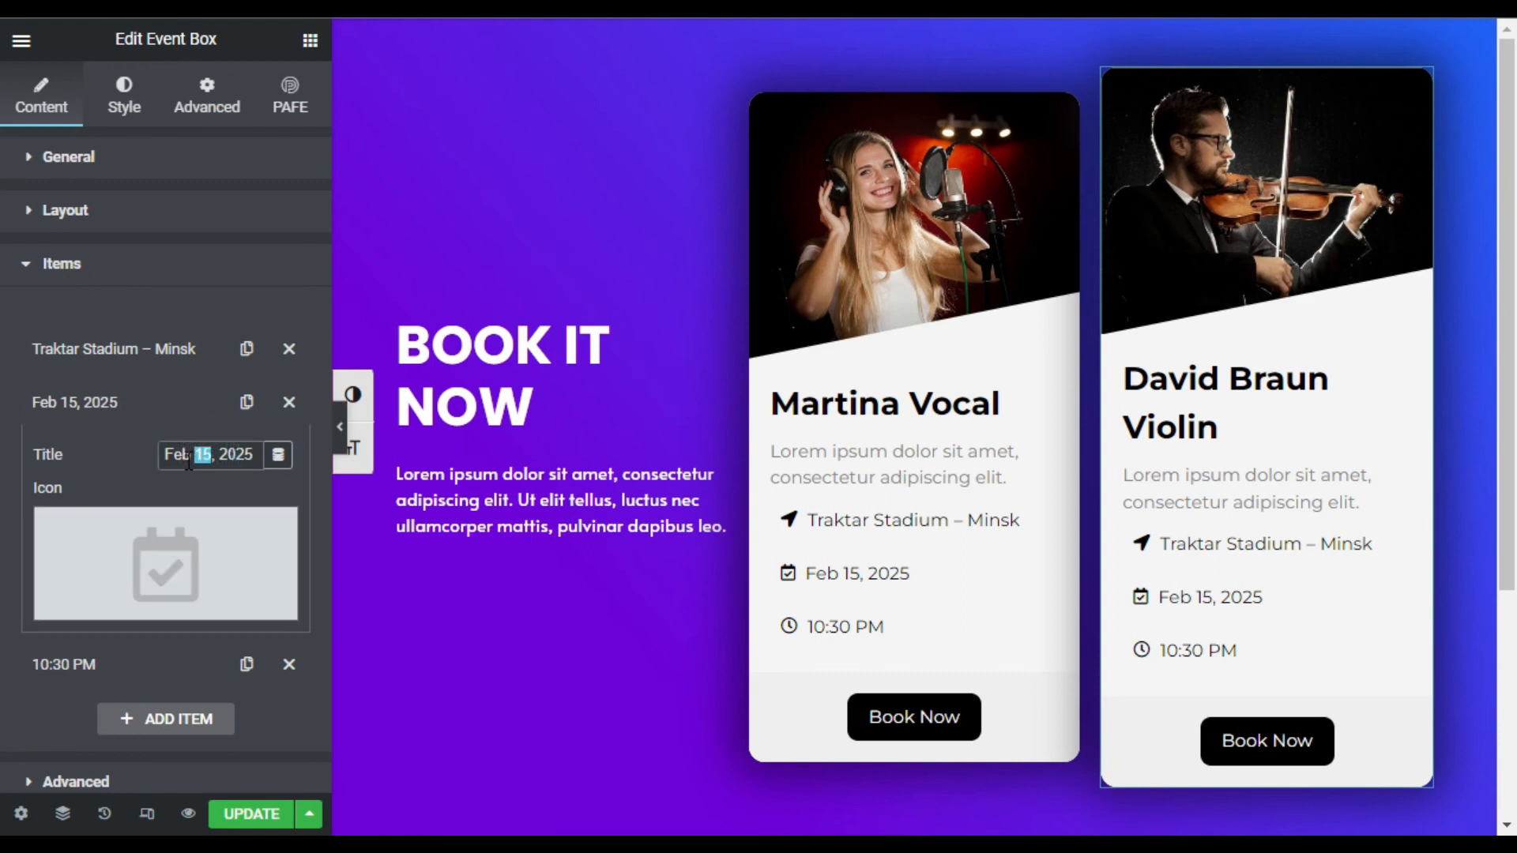
pyautogui.write('20')
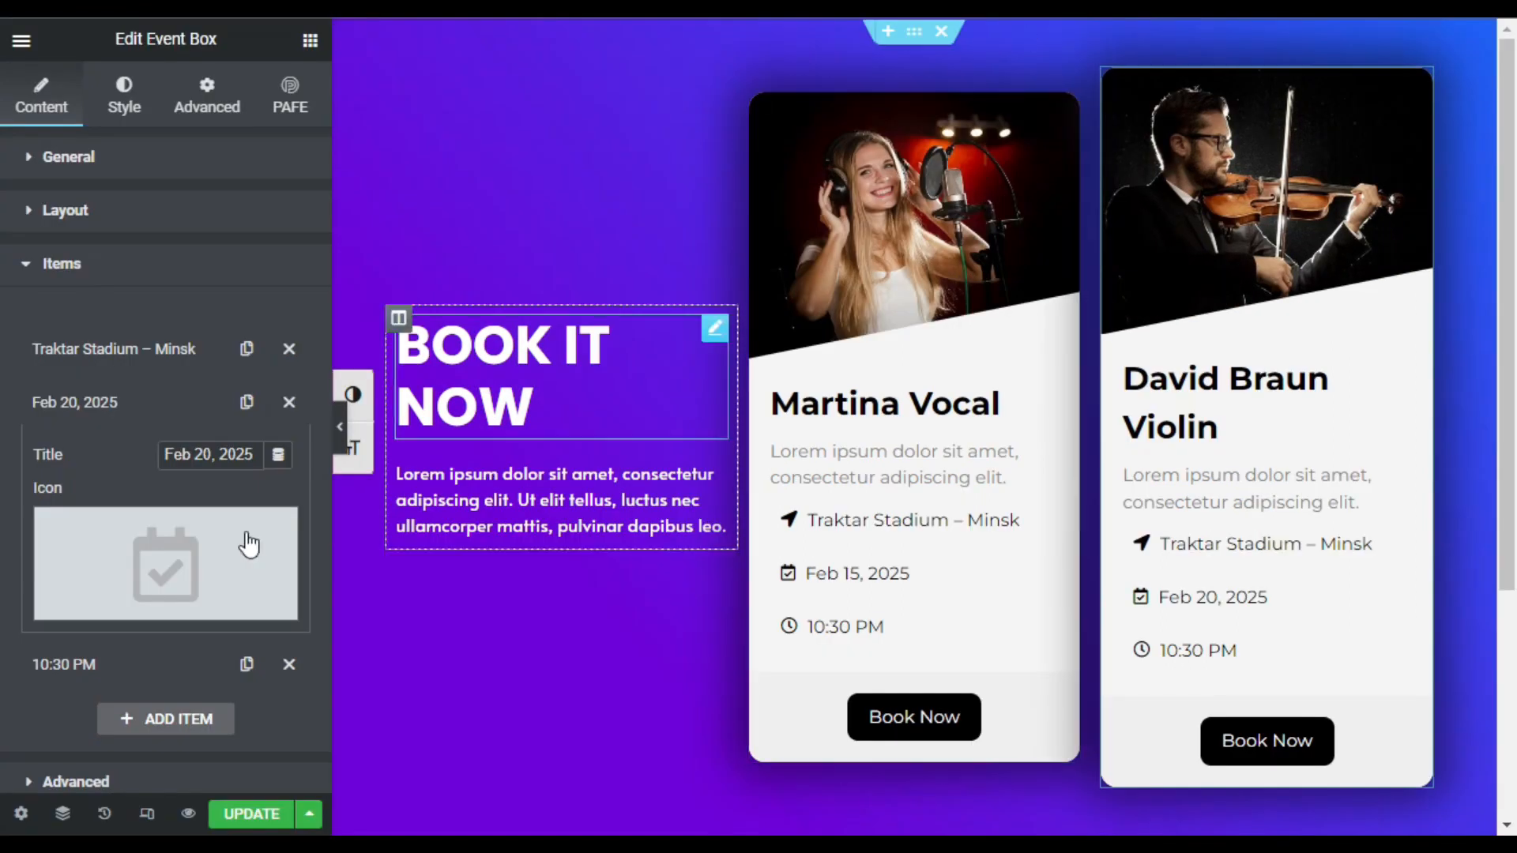
# Step: Enter 'Popular' as the violinist card's badge text
pyautogui.click(134, 157)
pyautogui.scroll(-3, 153, 538)
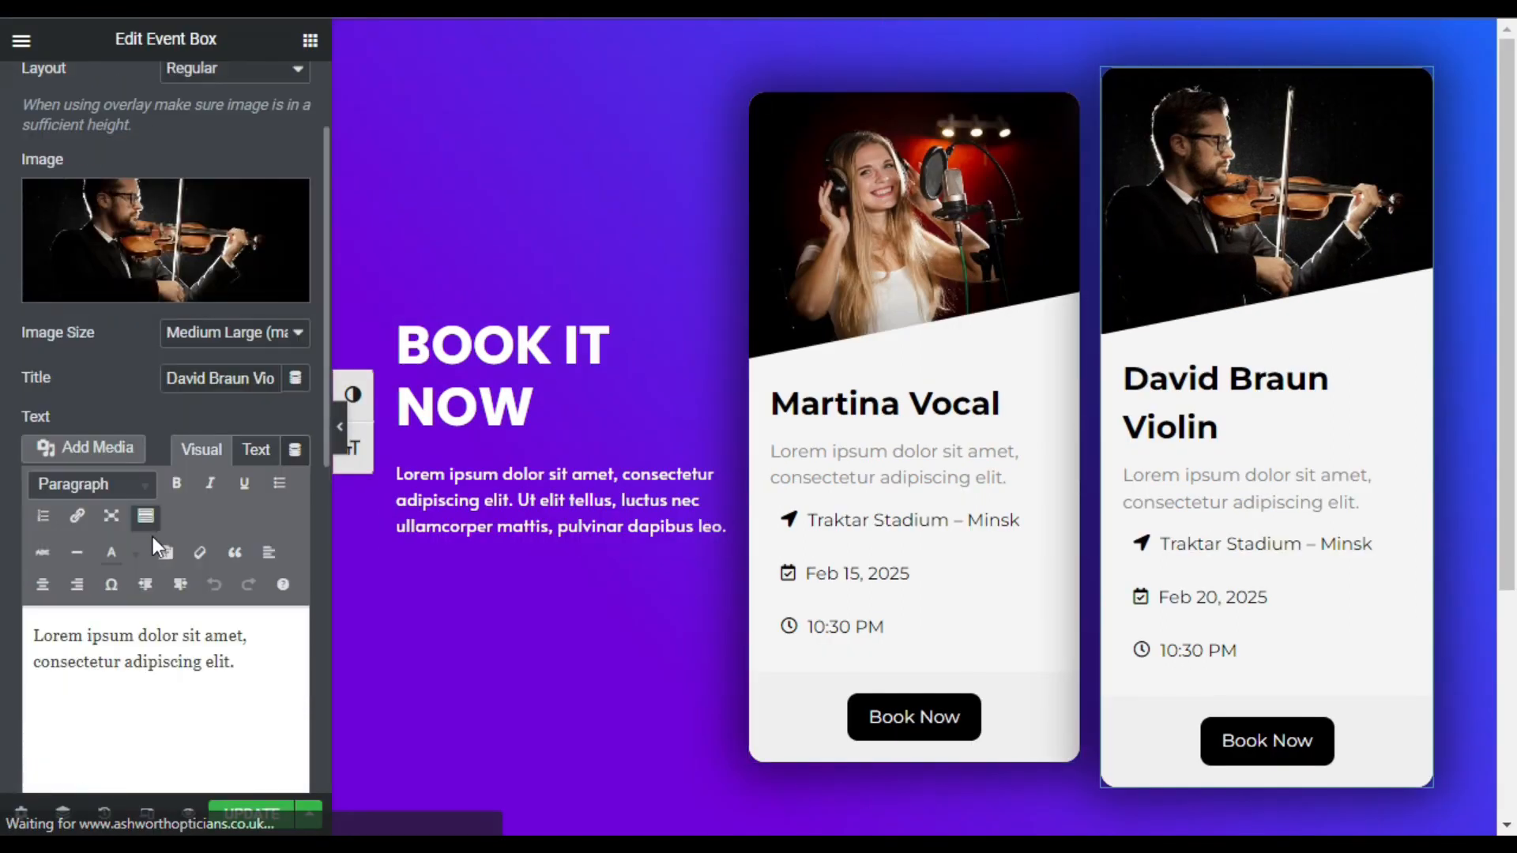
pyautogui.scroll(-3, 250, 290)
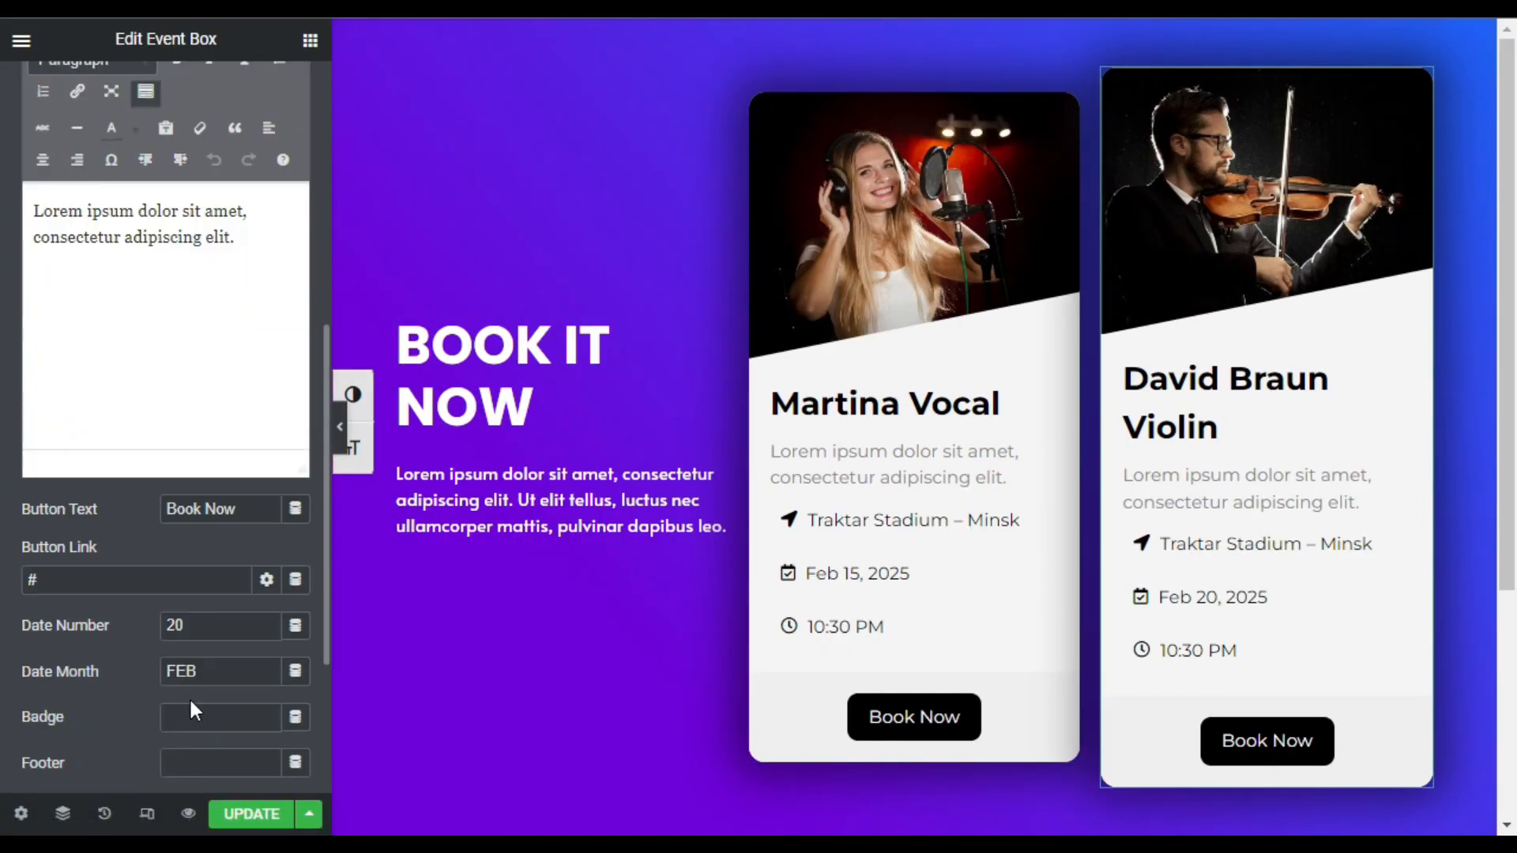
pyautogui.scroll(-3, 195, 711)
pyautogui.click(214, 440)
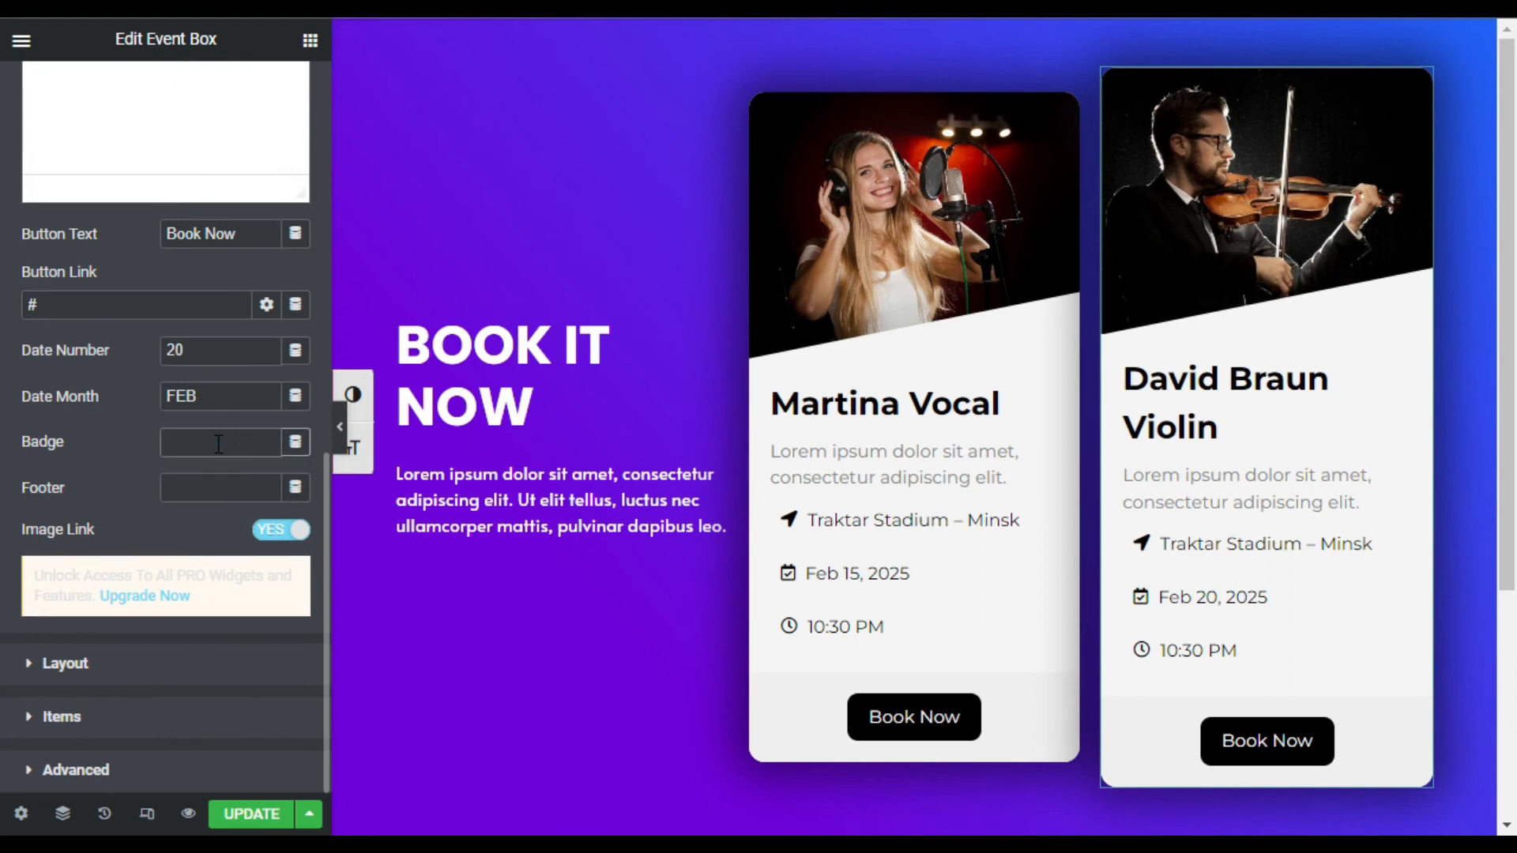
pyautogui.write('Popular')
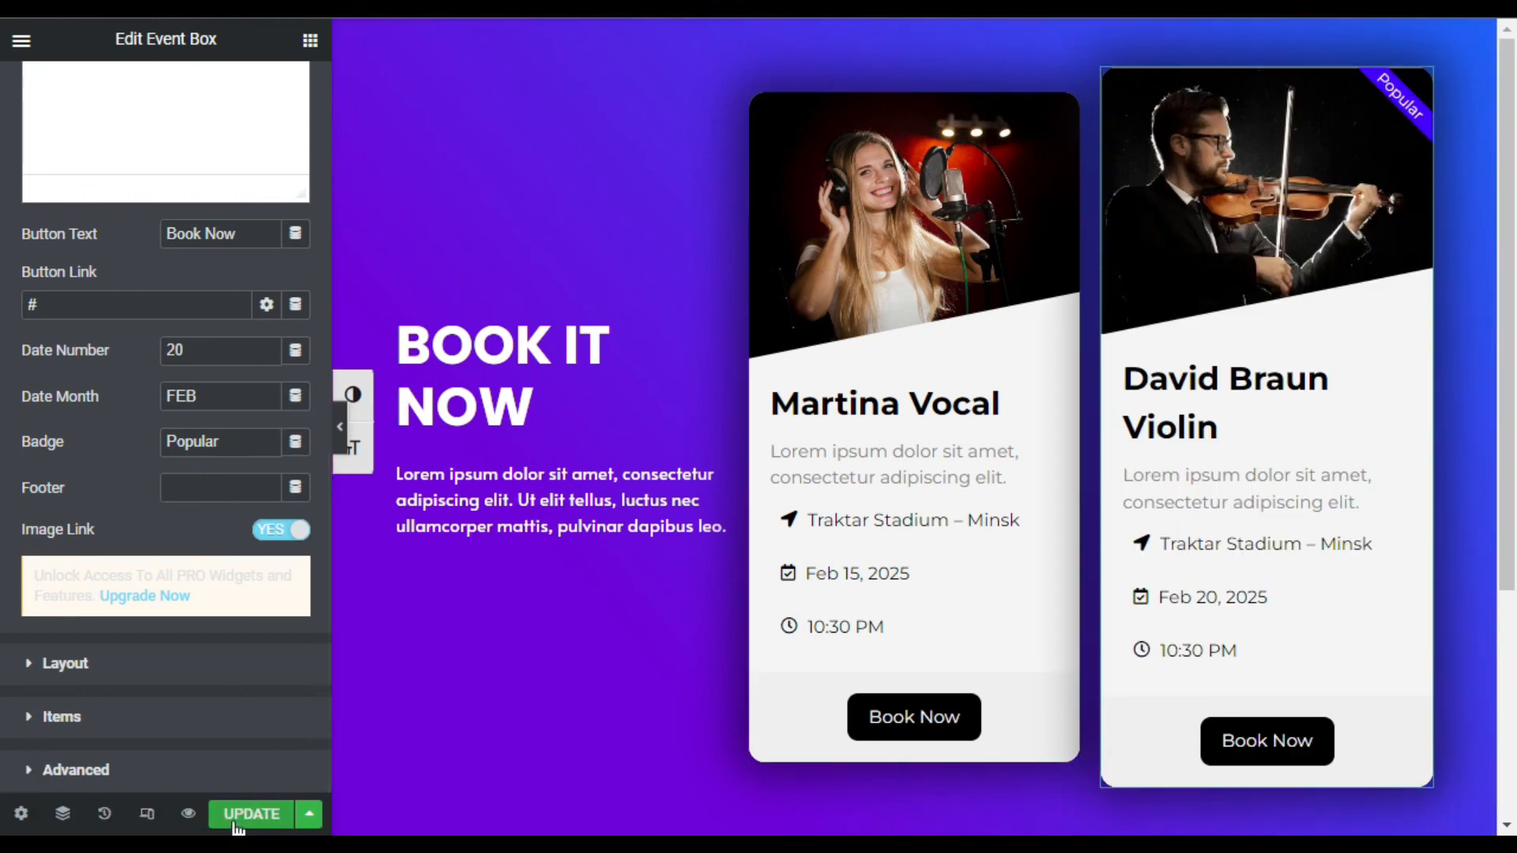
# Step: Update the page and view the BOOK IT NOW section with both cards in preview
pyautogui.click(228, 820)
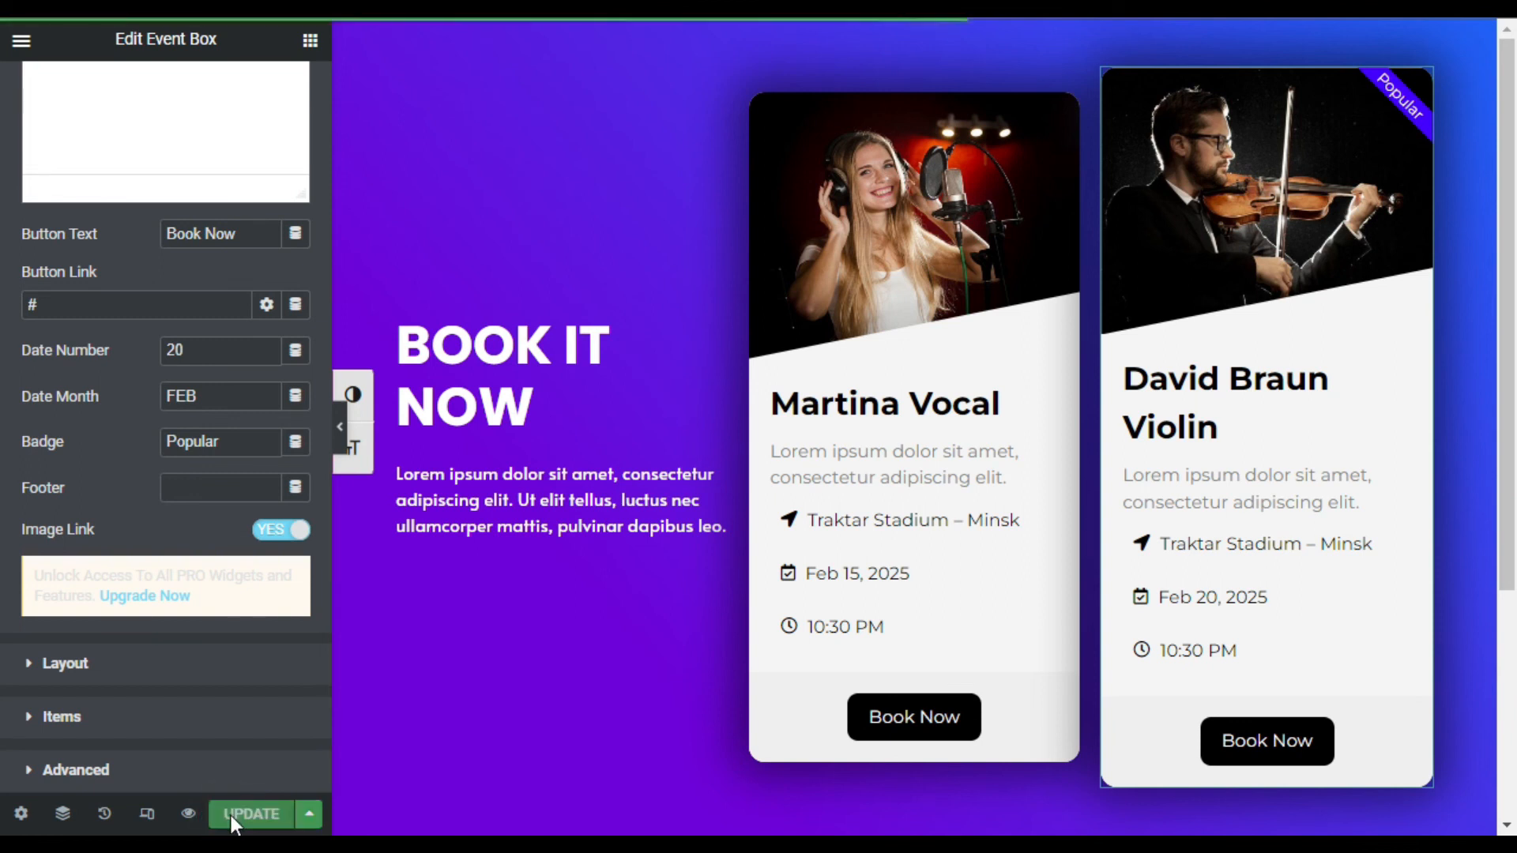
pyautogui.click(188, 815)
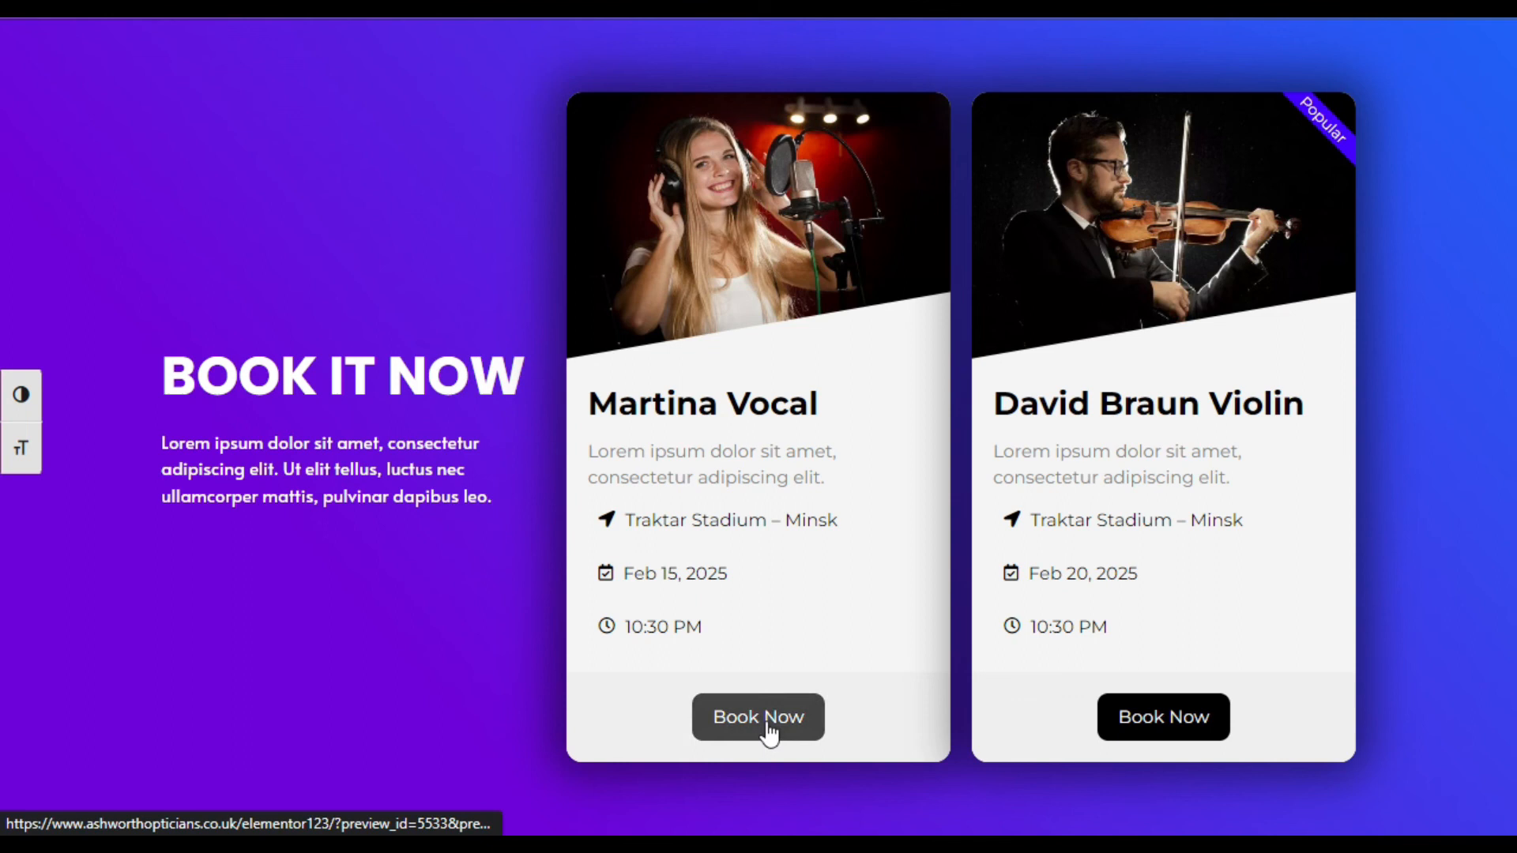
pyautogui.moveTo(998, 389); pyautogui.dragTo(1063, 371)
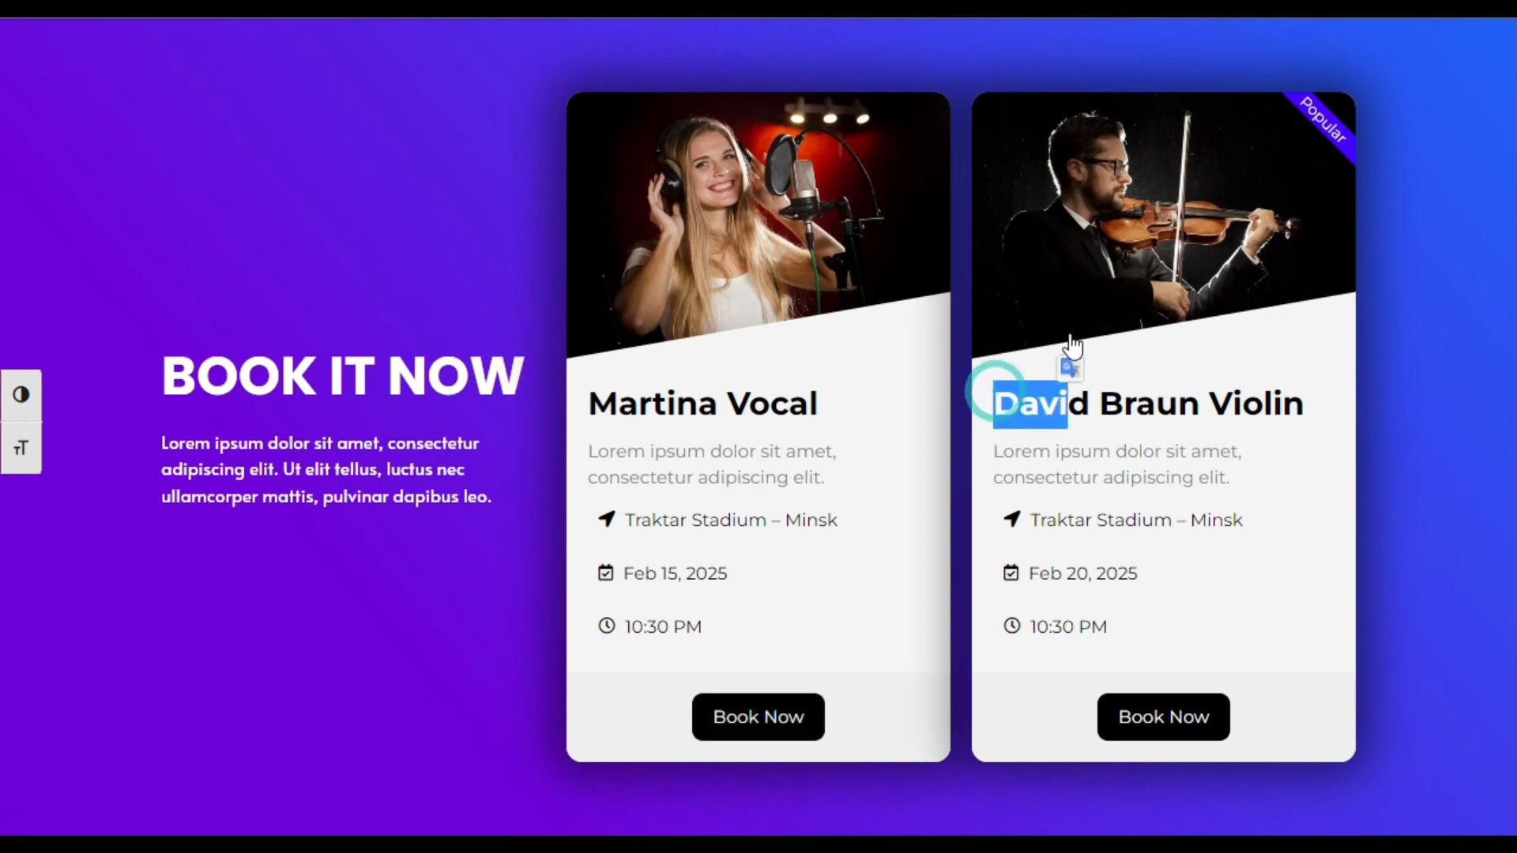
pyautogui.click(1207, 408)
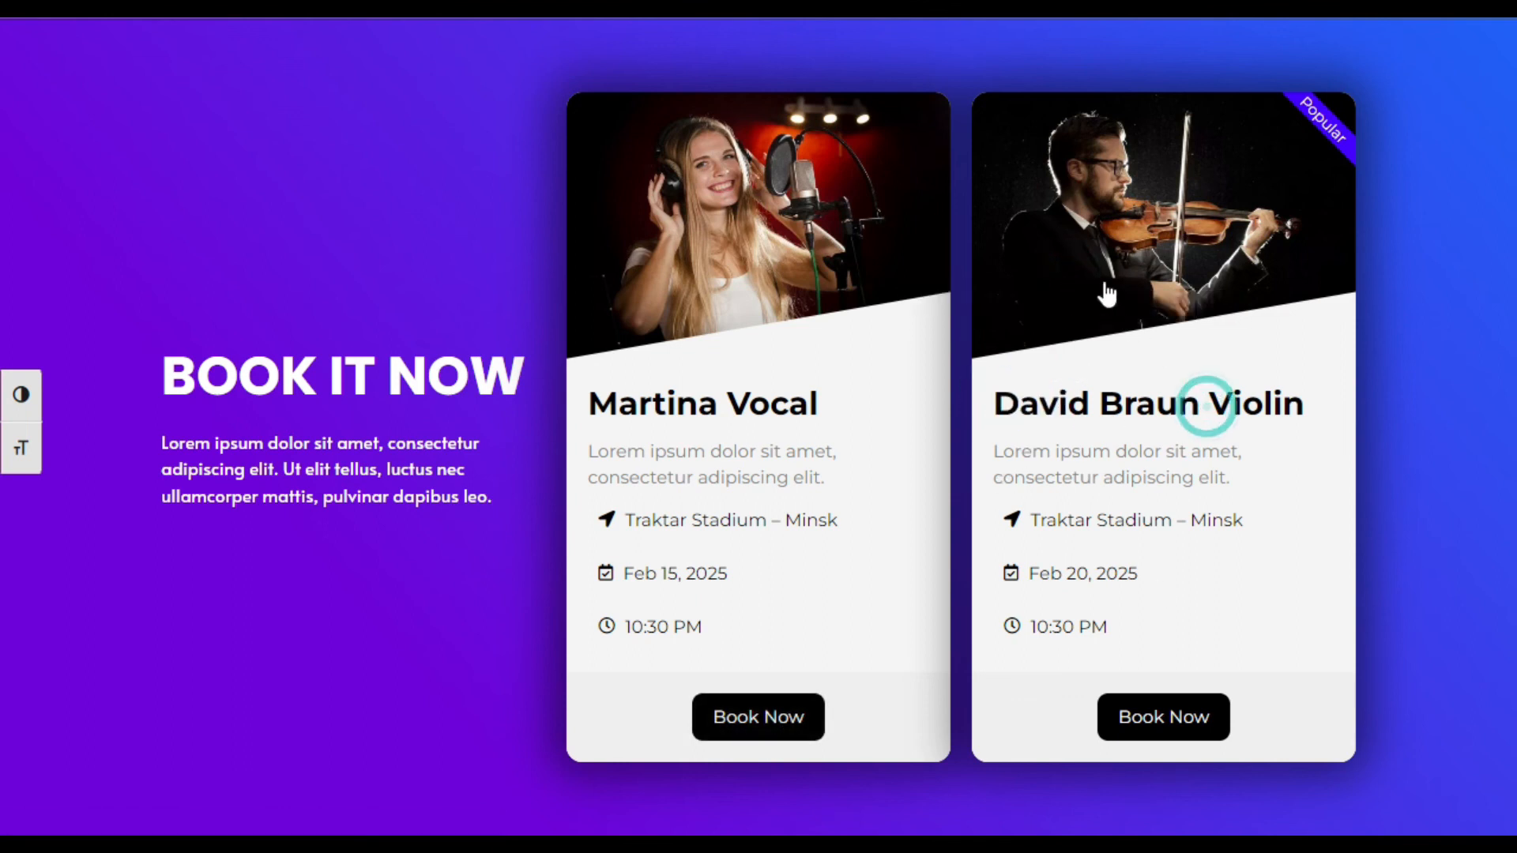